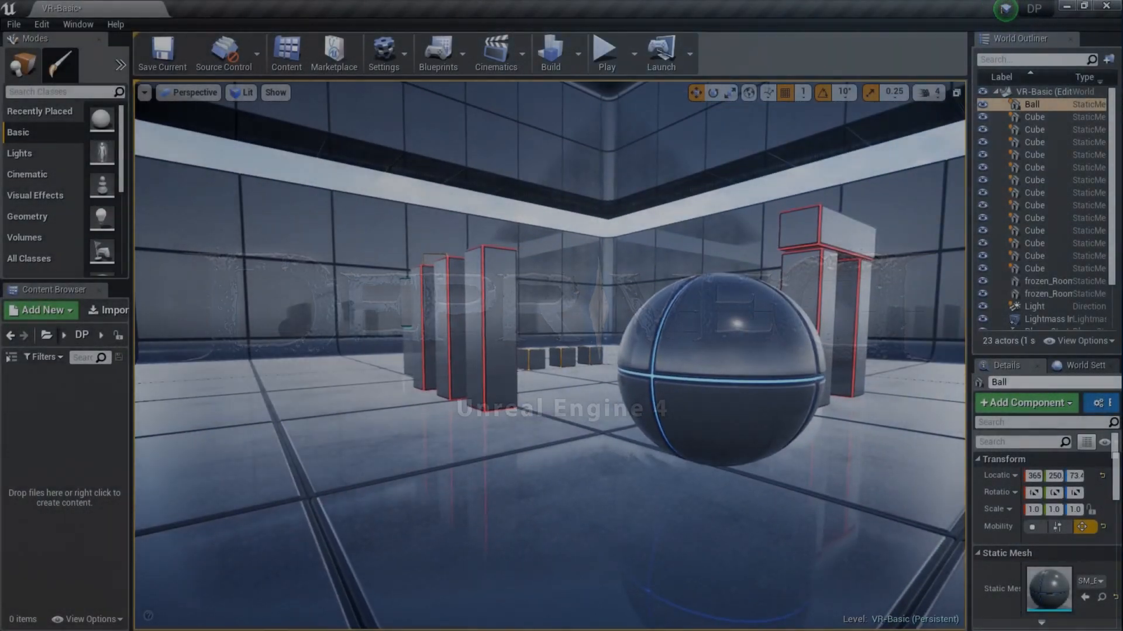
Create a material named Mat in the DP folder and apply it to the ball in the level.
right_click_drag(550, 356, 508, 410)
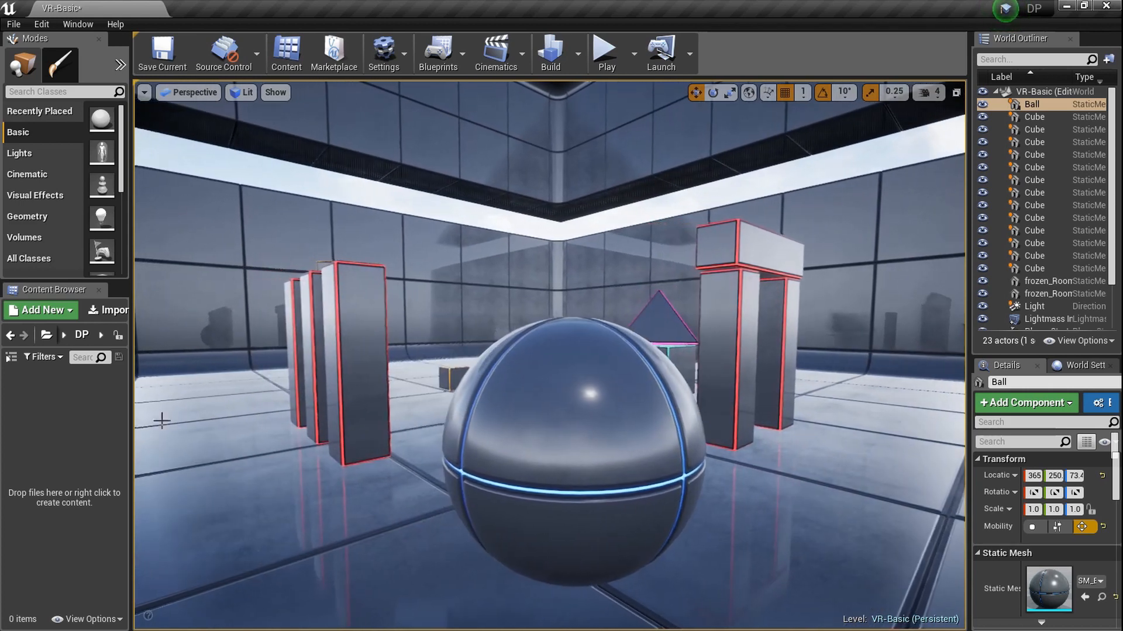
right_click(7, 409)
left_click(93, 395)
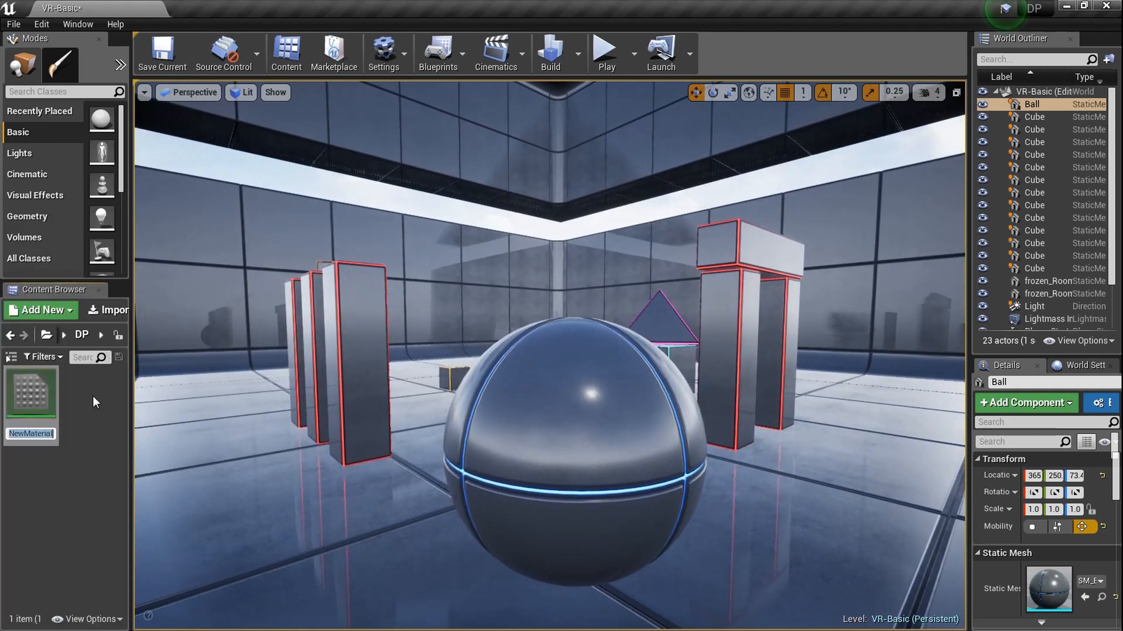
type("Mat")
key("Return")
left_click_drag(30, 402, 545, 413)
Open Mat for editing and add a Constant3Vector connected to its Base Color.
double_click(35, 421)
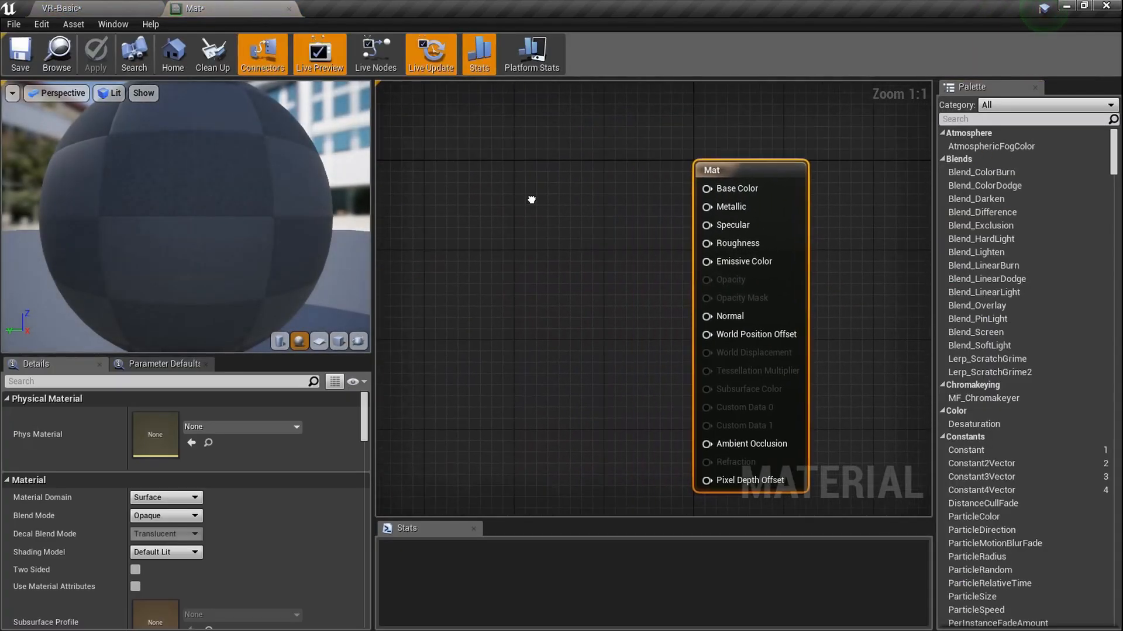
left_click(479, 185)
left_click_drag(566, 205, 719, 188)
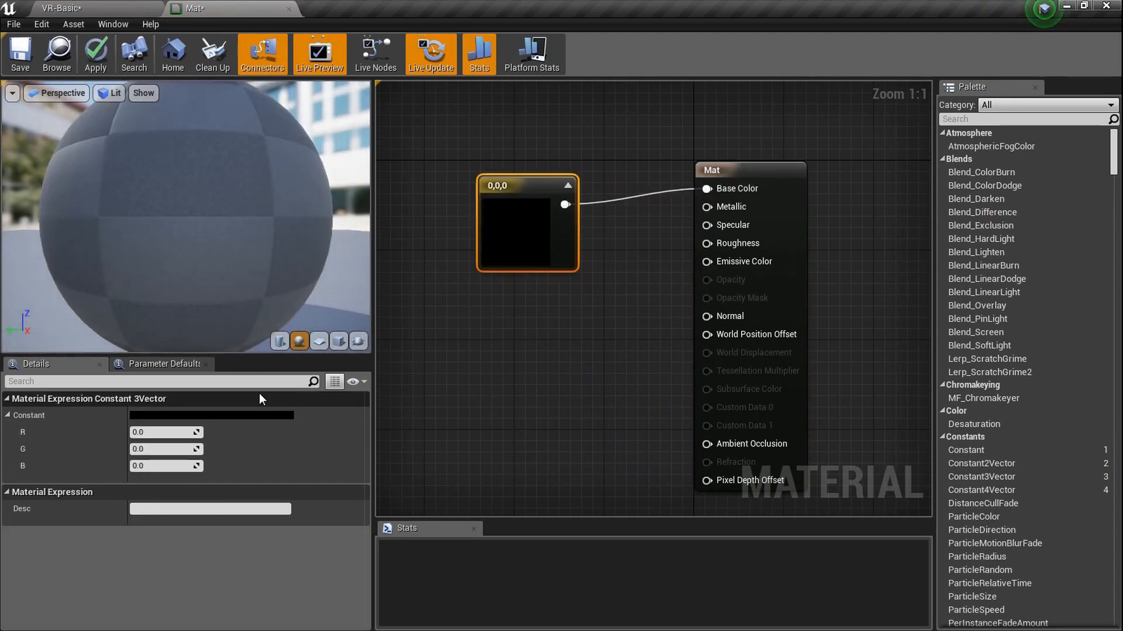
Set the constant's colour to dark green (R 0.026195, G 0.239583, B 0.0) and save the material.
double_click(560, 224)
left_click(635, 349)
left_click_drag(635, 352, 634, 423)
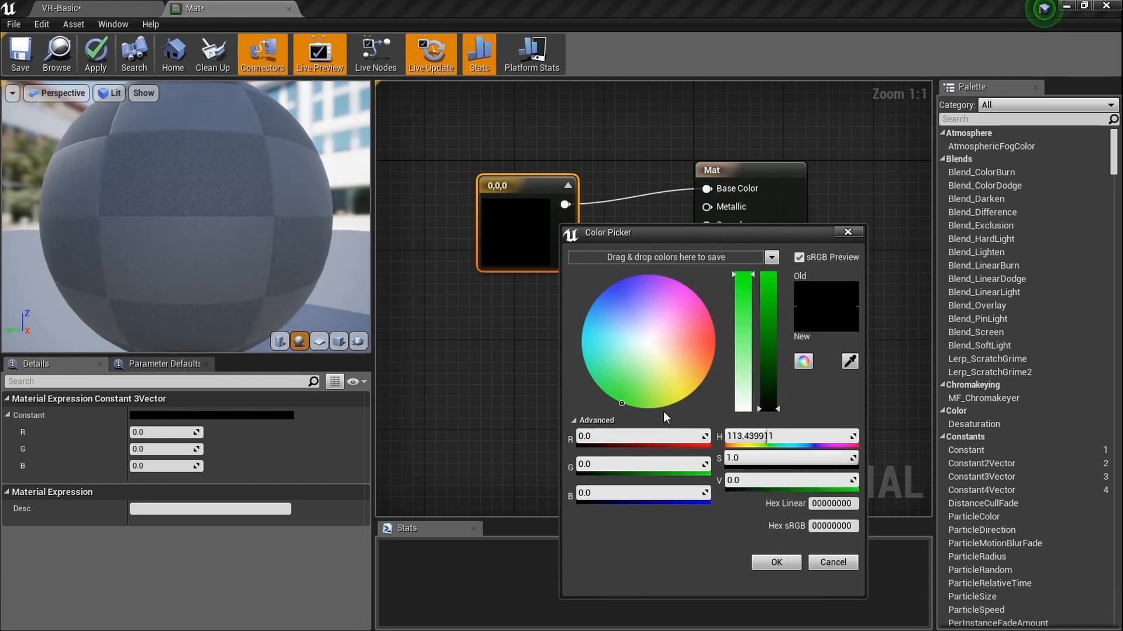
left_click_drag(769, 391, 770, 377)
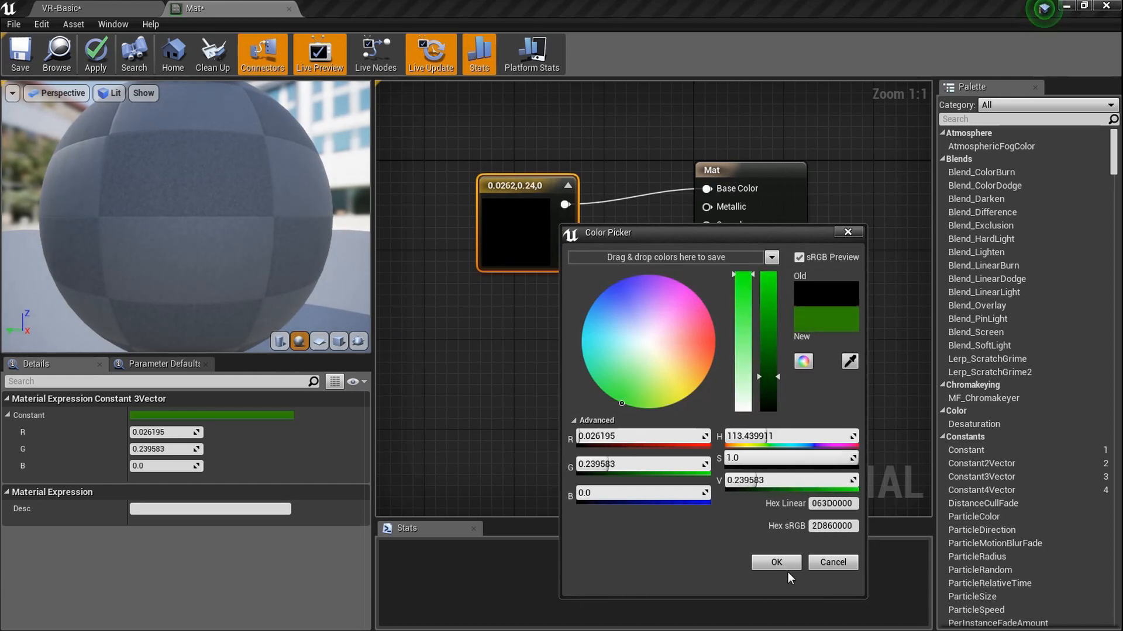
left_click(777, 563)
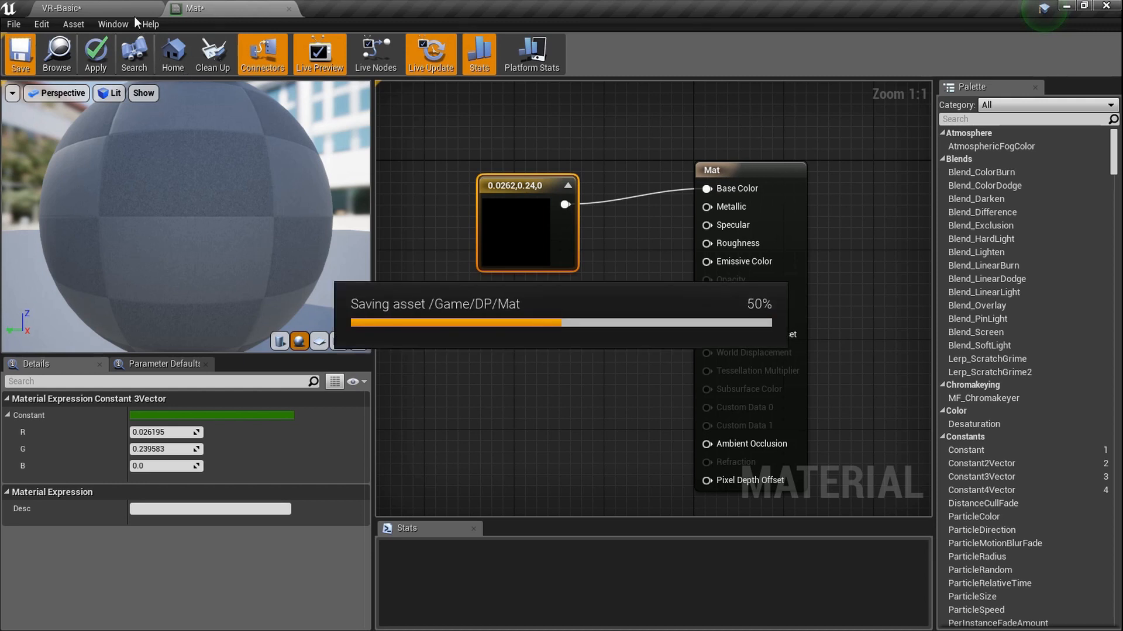
Return to the VR-Basic level, create a material function named MF in the DP folder and open it.
left_click(117, 7)
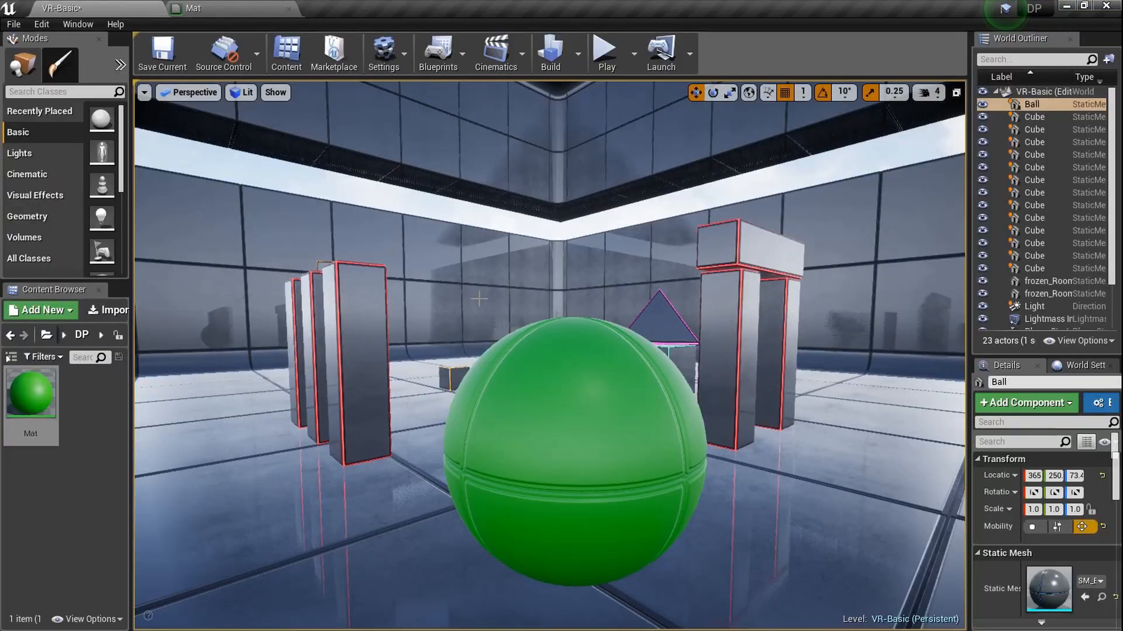
left_click_drag(493, 279, 505, 310)
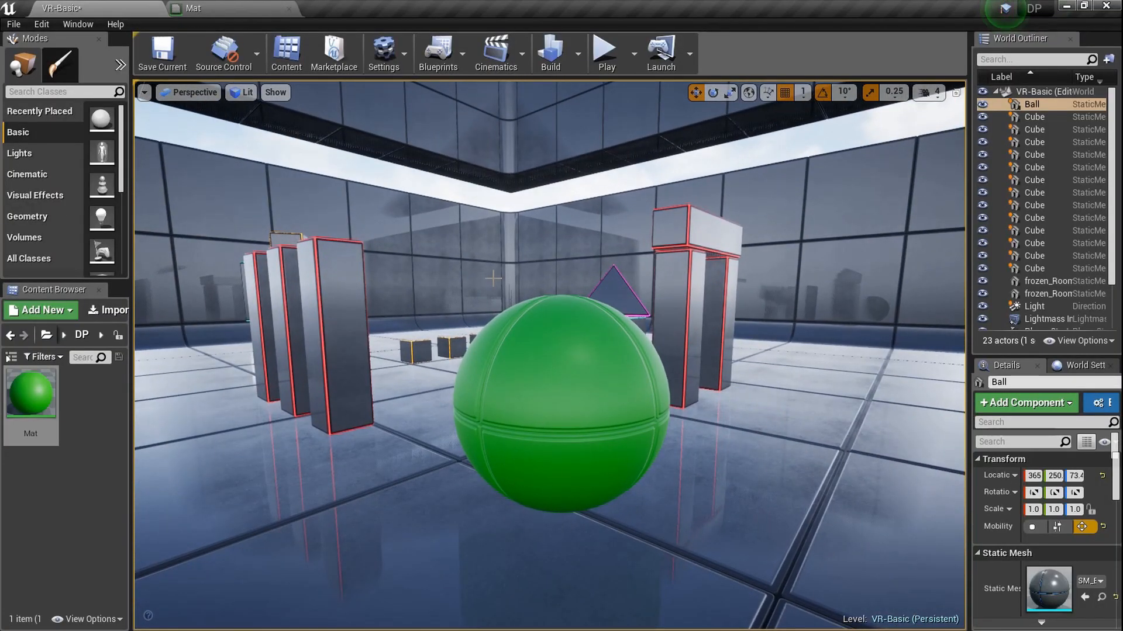
right_click(90, 422)
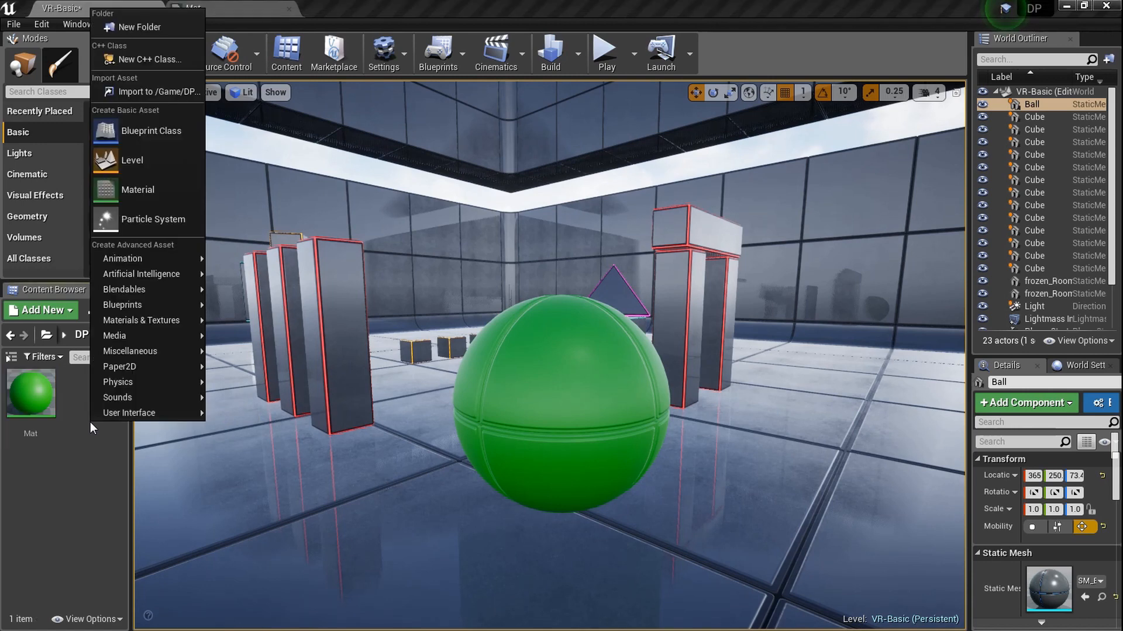
mouse_move(159, 321)
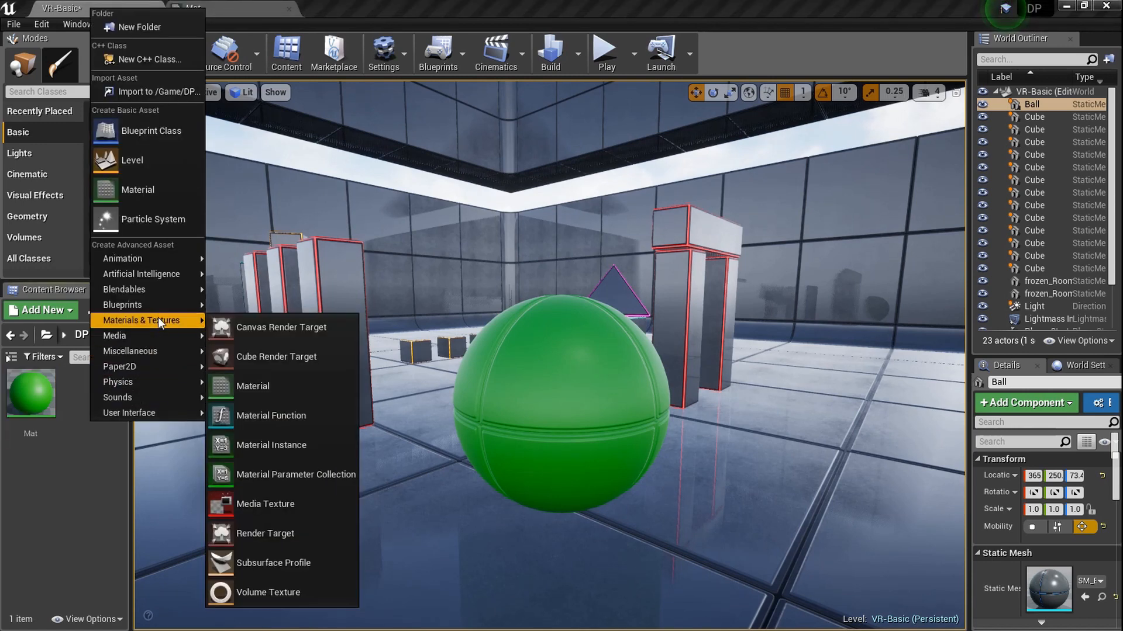
left_click(283, 405)
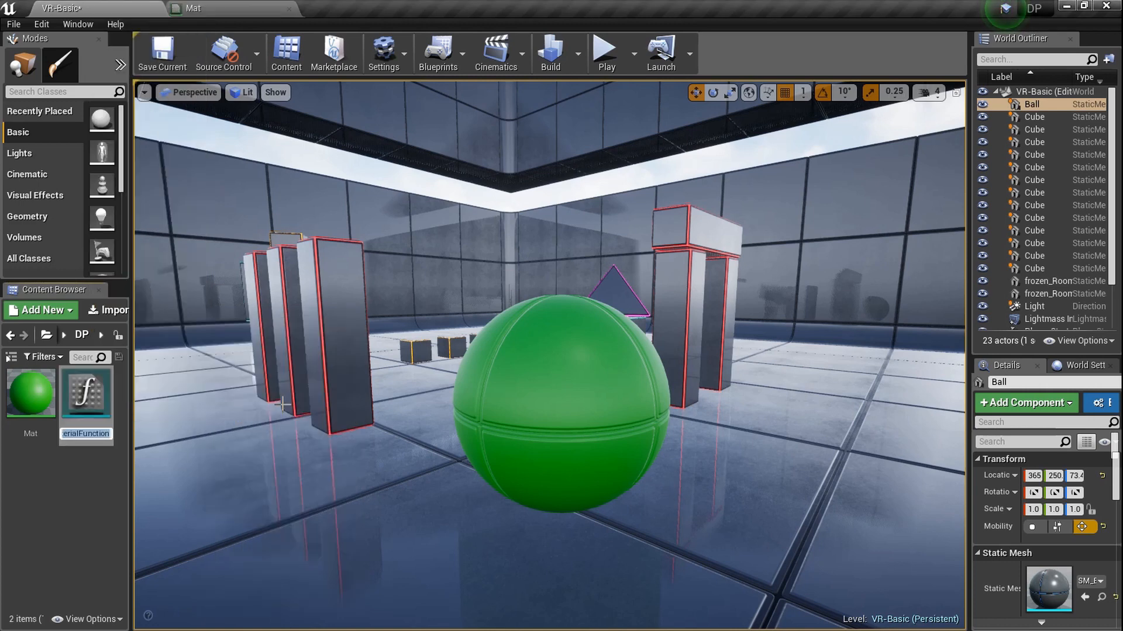
type("MF")
key("Return")
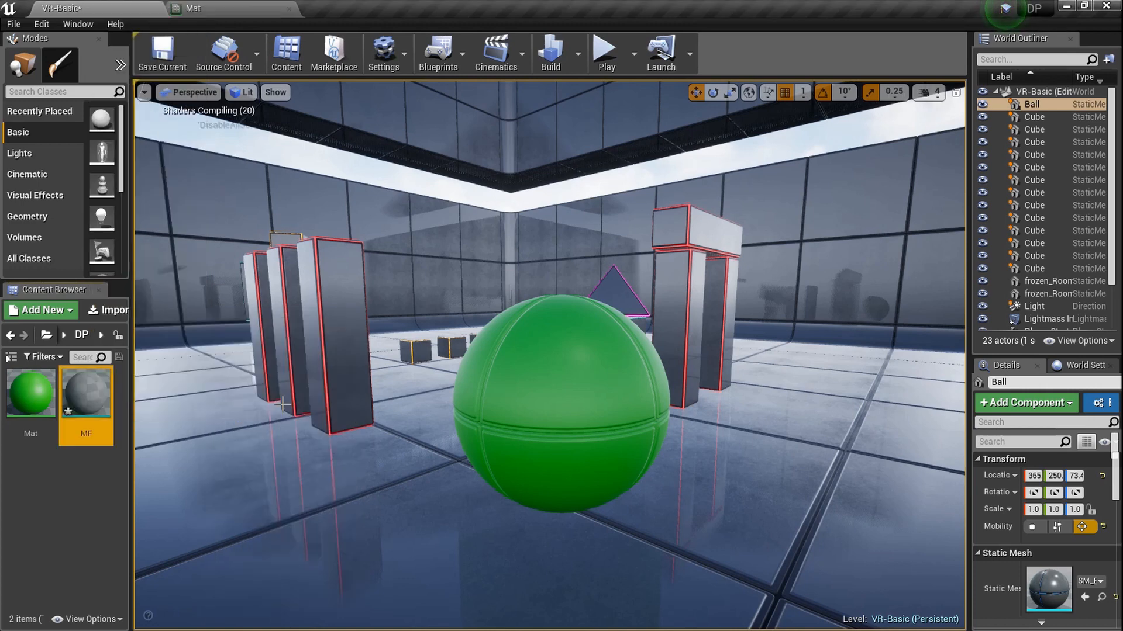
key("Return")
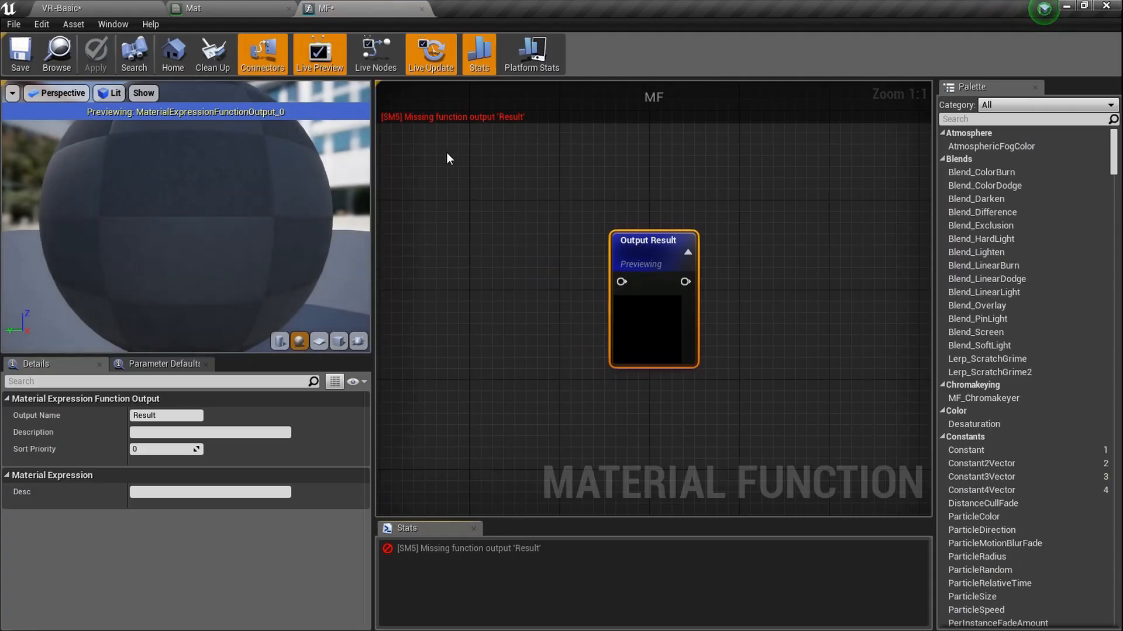
right_click_drag(458, 285, 526, 289)
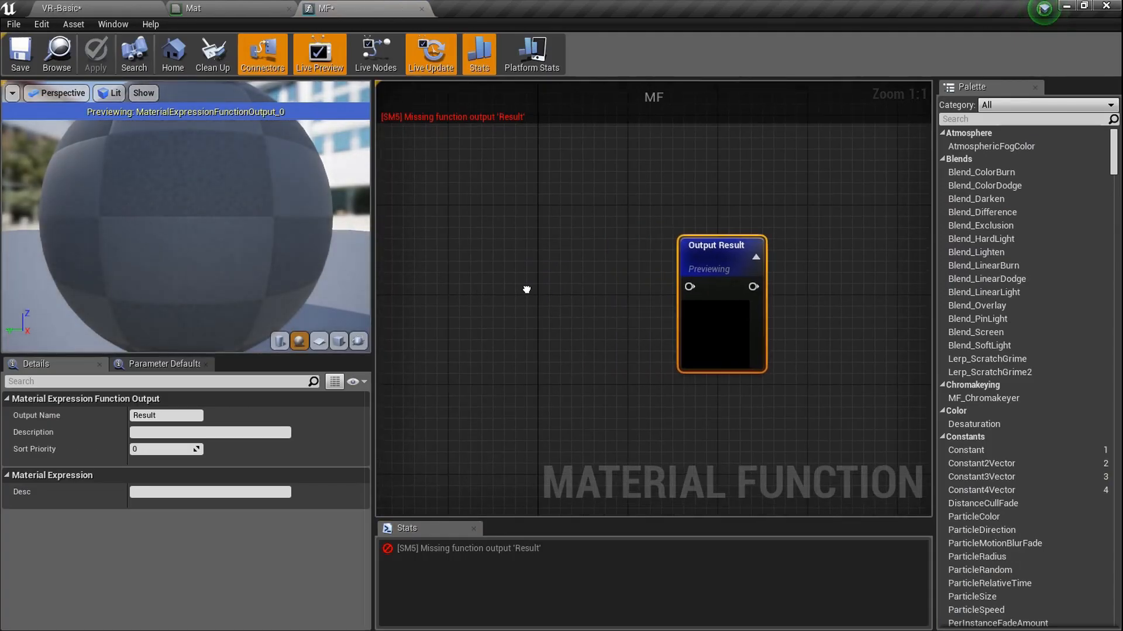
Widen MF's node graph by narrowing the preview and details area beside it.
left_click(103, 1)
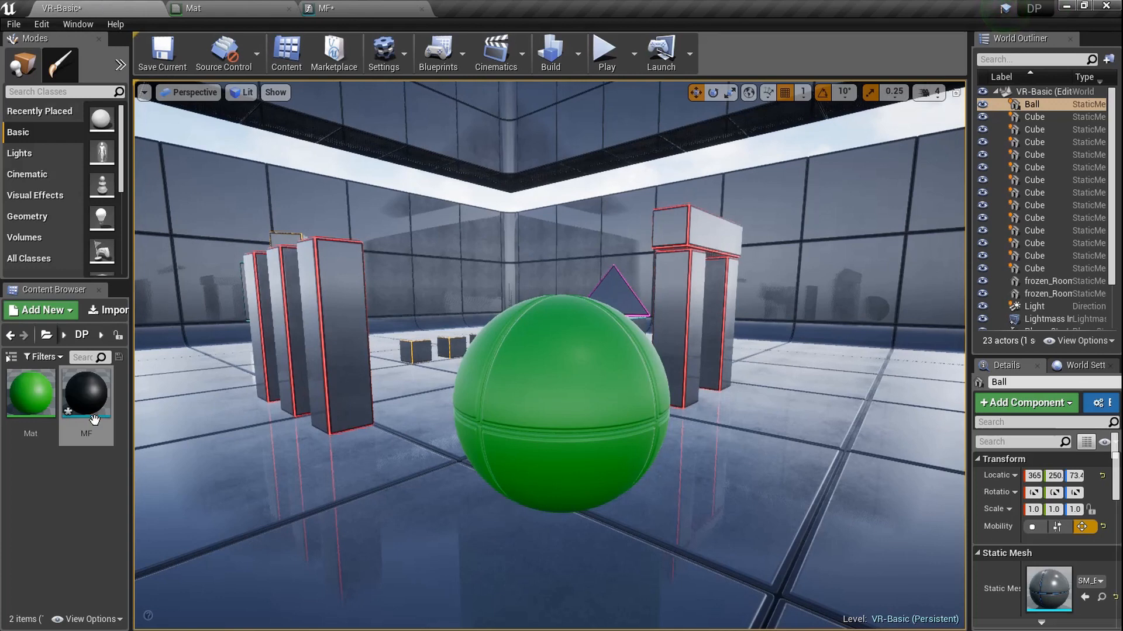
left_click(385, 1)
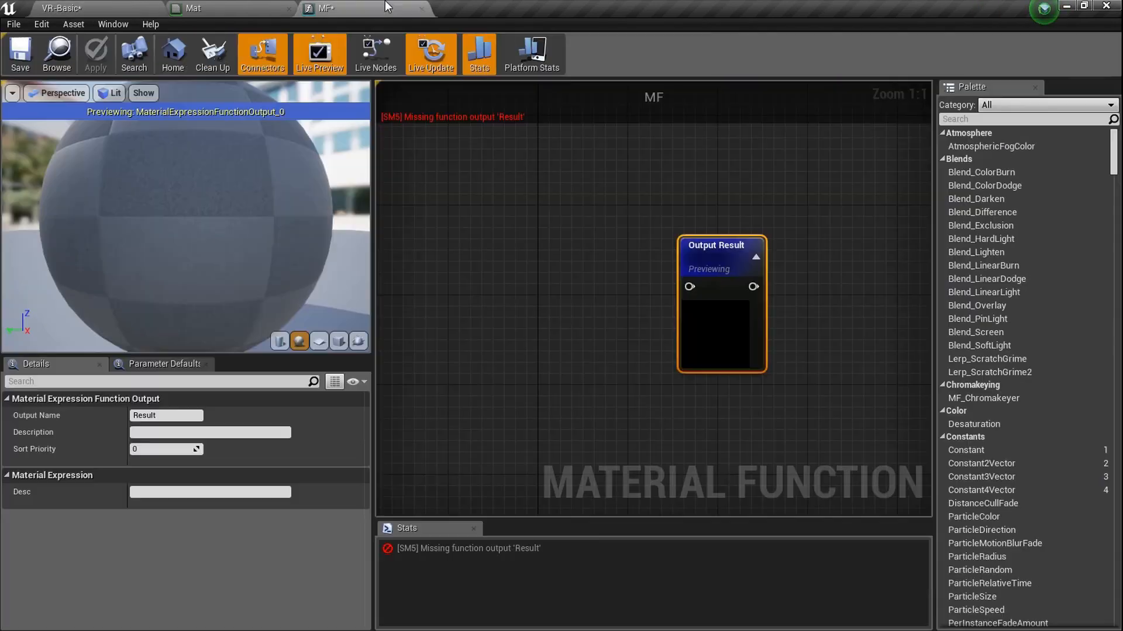
scroll(609, 282, "up", 3)
scroll(609, 282, "down", 4)
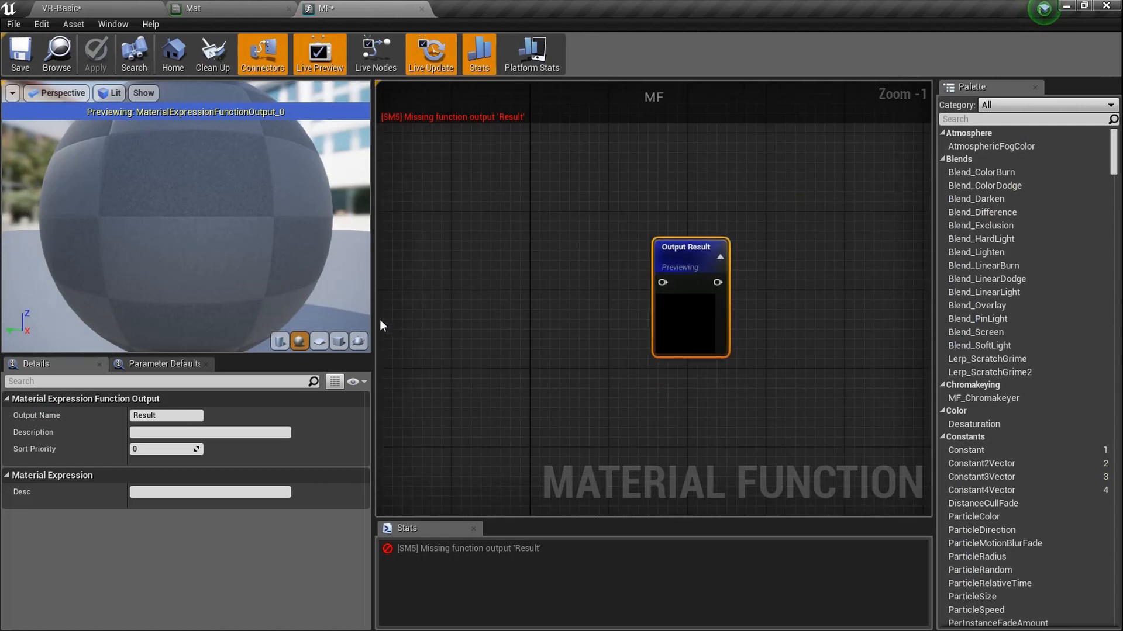
left_click_drag(373, 317, 200, 316)
scroll(551, 303, "up", 3)
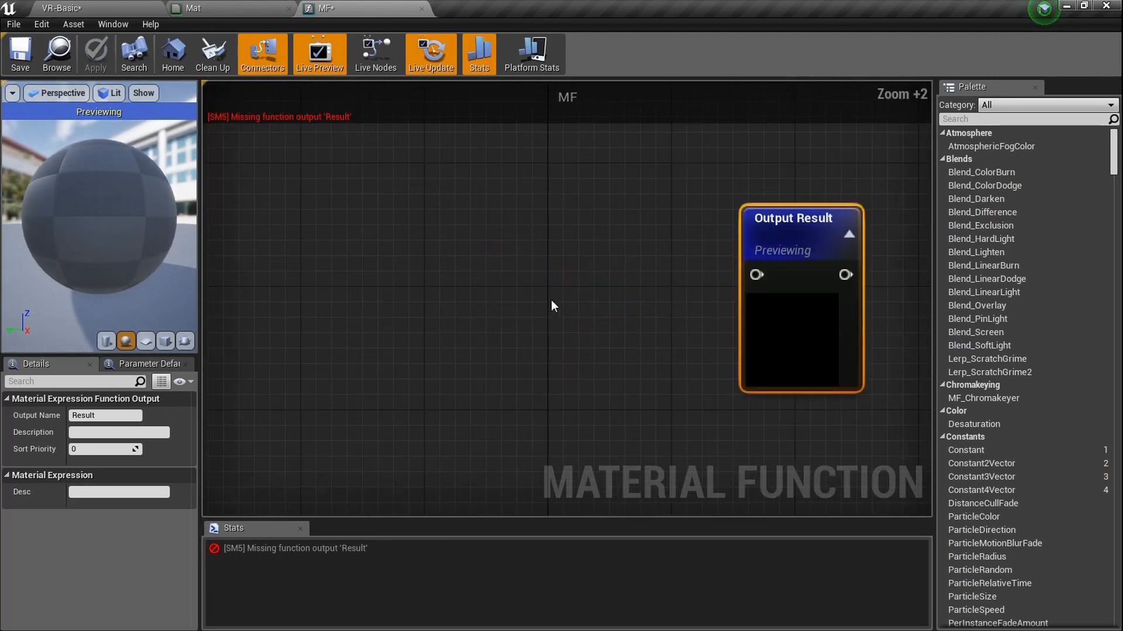
Add a FunctionInput node to the MF graph and place it opposite the Output Result node.
right_click(407, 277)
right_click_drag(618, 217, 438, 236)
scroll(662, 319, "up", 2)
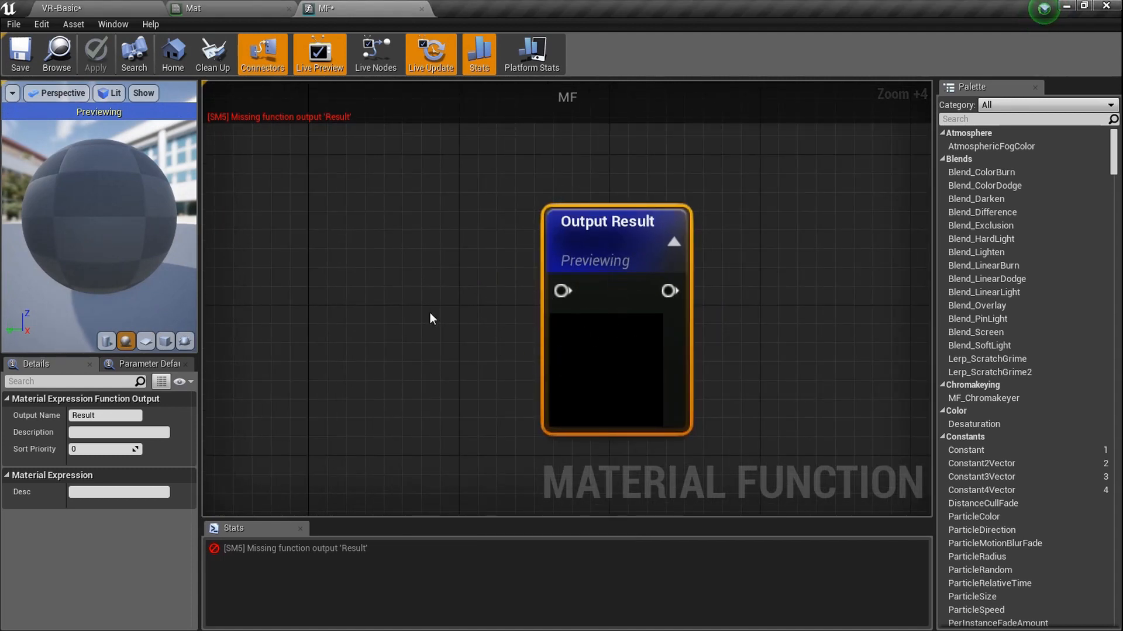
scroll(584, 330, "down", 3)
right_click_drag(498, 322, 779, 308)
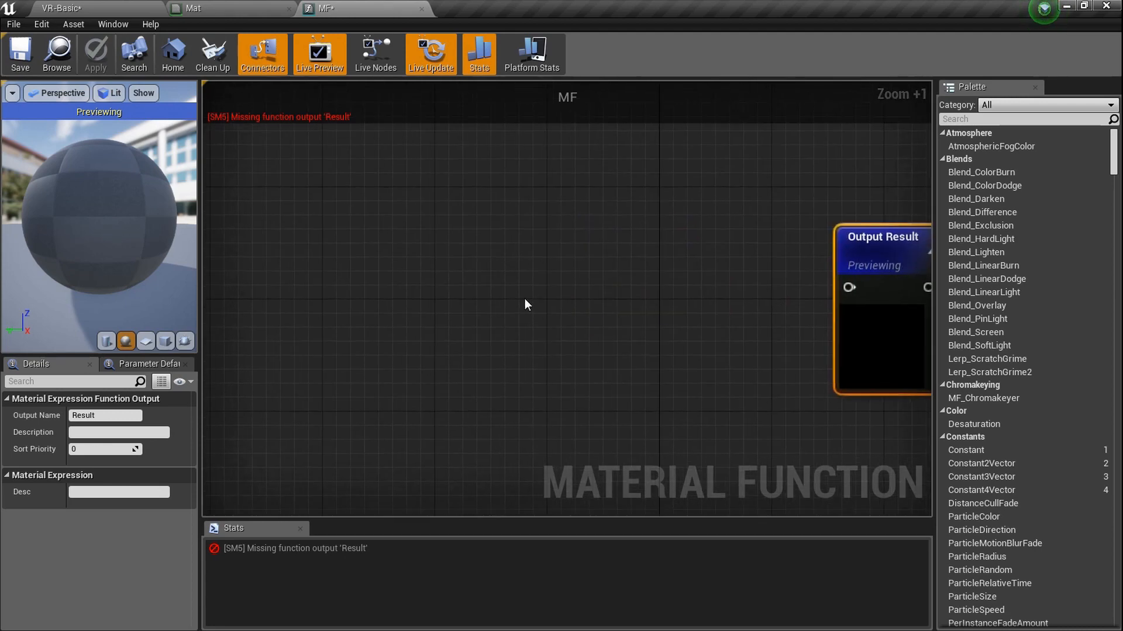
right_click(480, 279)
type("funcion")
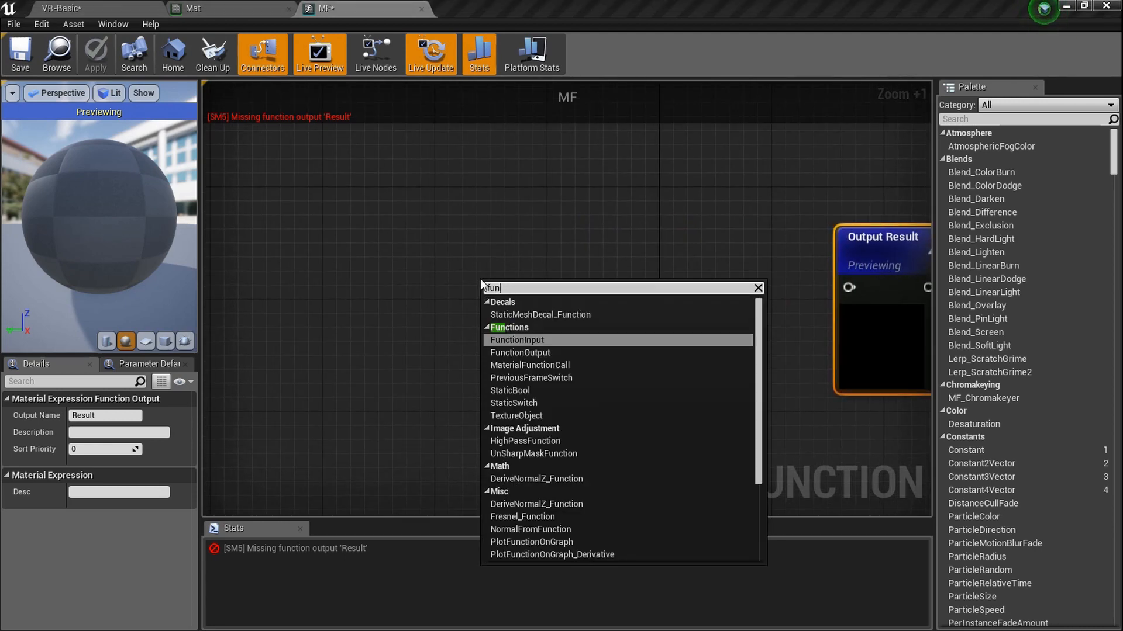
left_click(544, 346)
left_click_drag(549, 343, 382, 277)
right_click_drag(482, 295, 444, 323)
left_click_drag(369, 313, 397, 327)
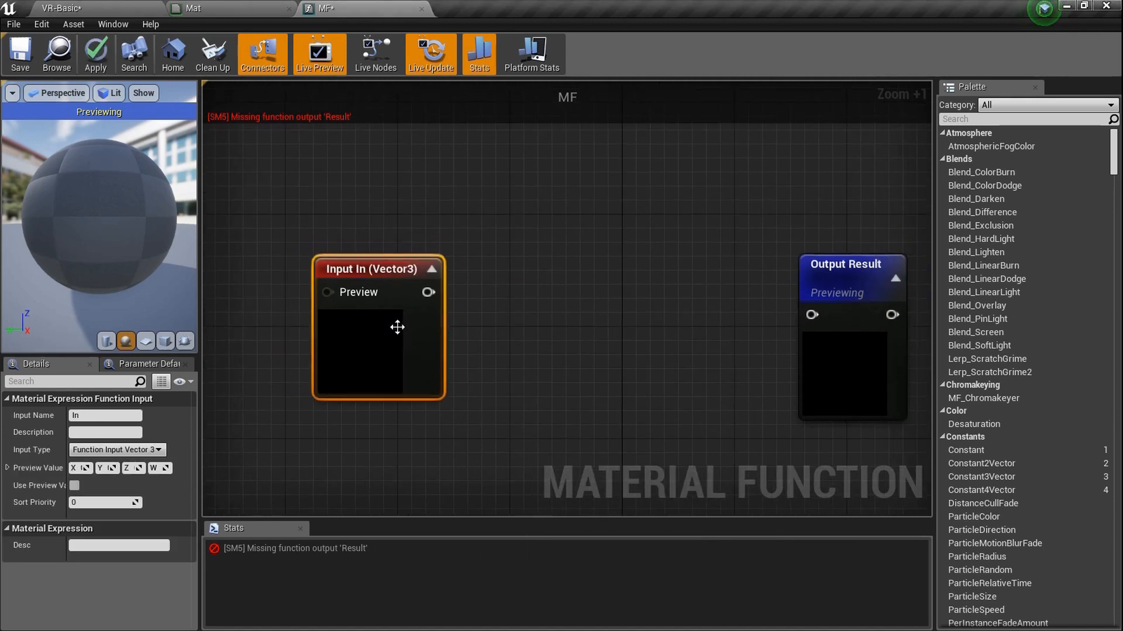
Keep the input type as Function Input Vector 3, connect the input to Output Result and save MF.
left_click(135, 450)
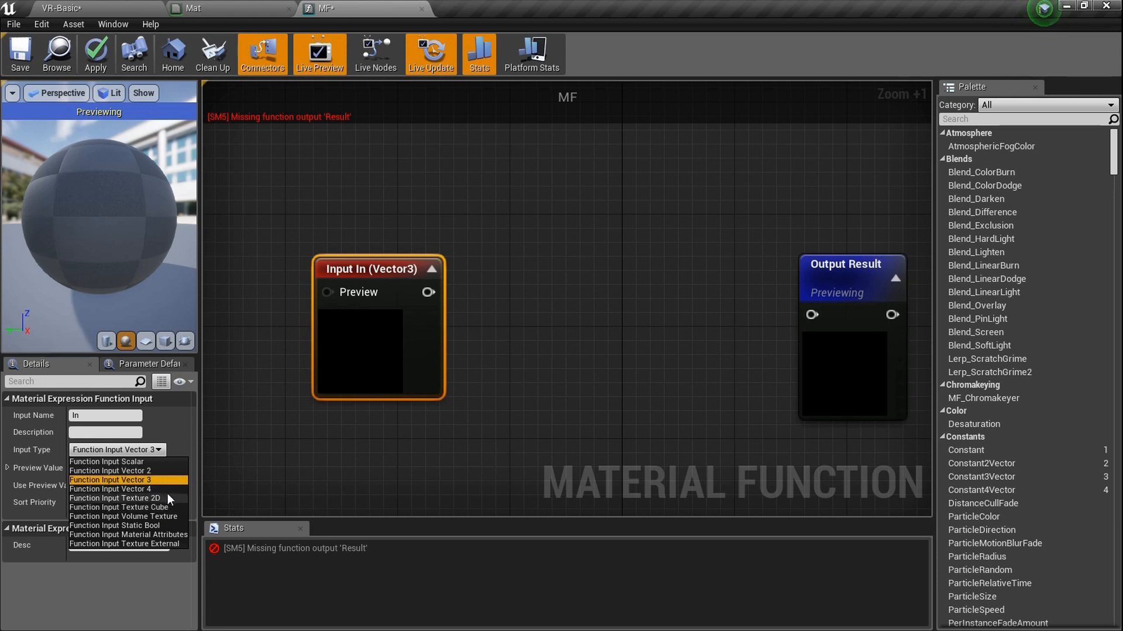
left_click(165, 479)
right_click_drag(414, 362, 385, 344)
mouse_move(400, 273)
left_mouse_down()
mouse_move(781, 292)
mouse_move(392, 271)
left_mouse_up()
left_click(759, 299)
left_click(20, 59)
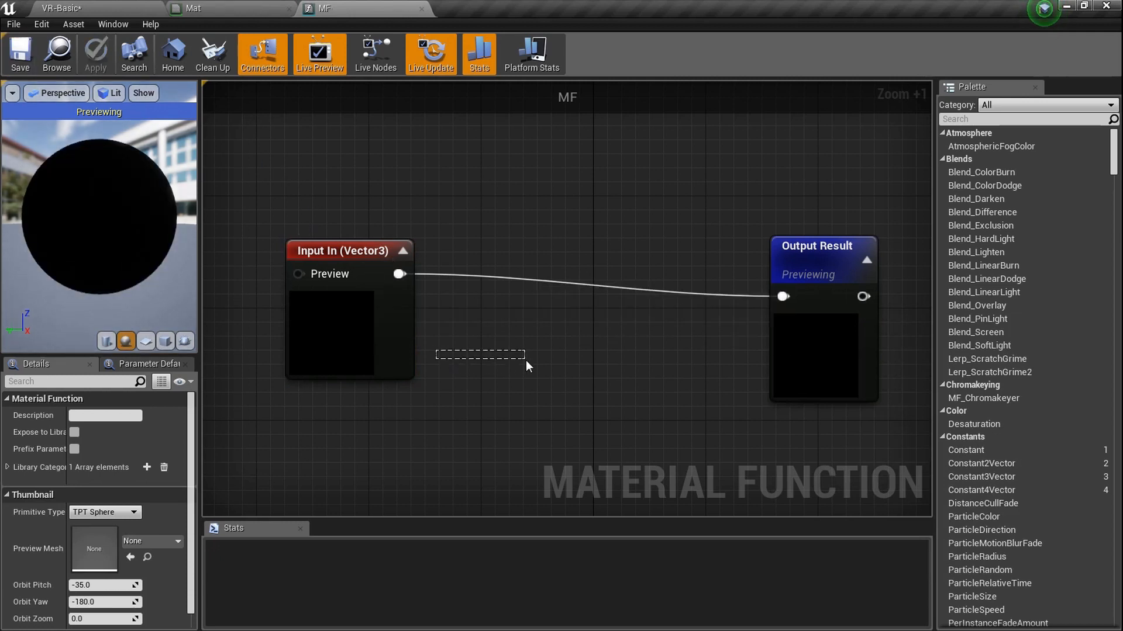
left_click_drag(348, 337, 432, 352)
left_click(241, 3)
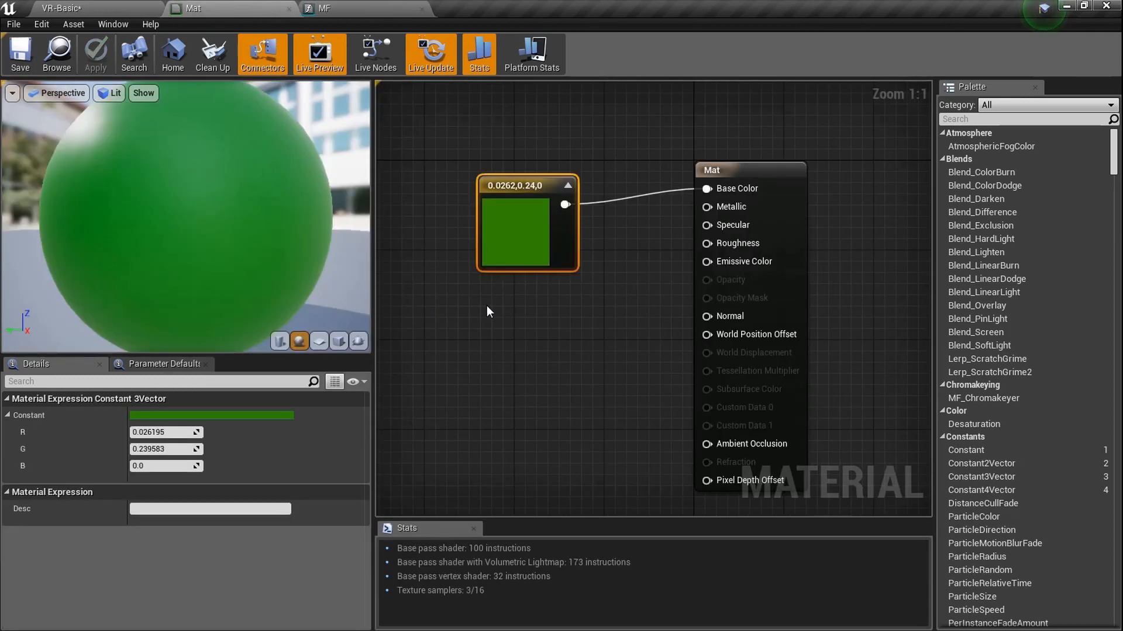
right_click_drag(487, 304, 549, 312)
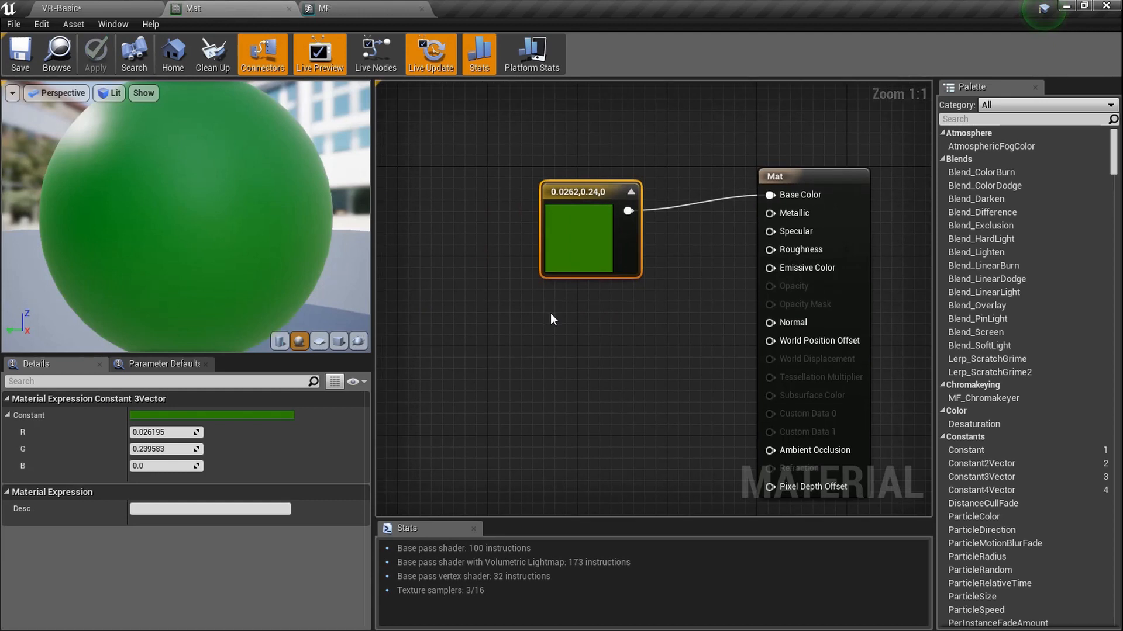
right_click(514, 340)
left_click(470, 340)
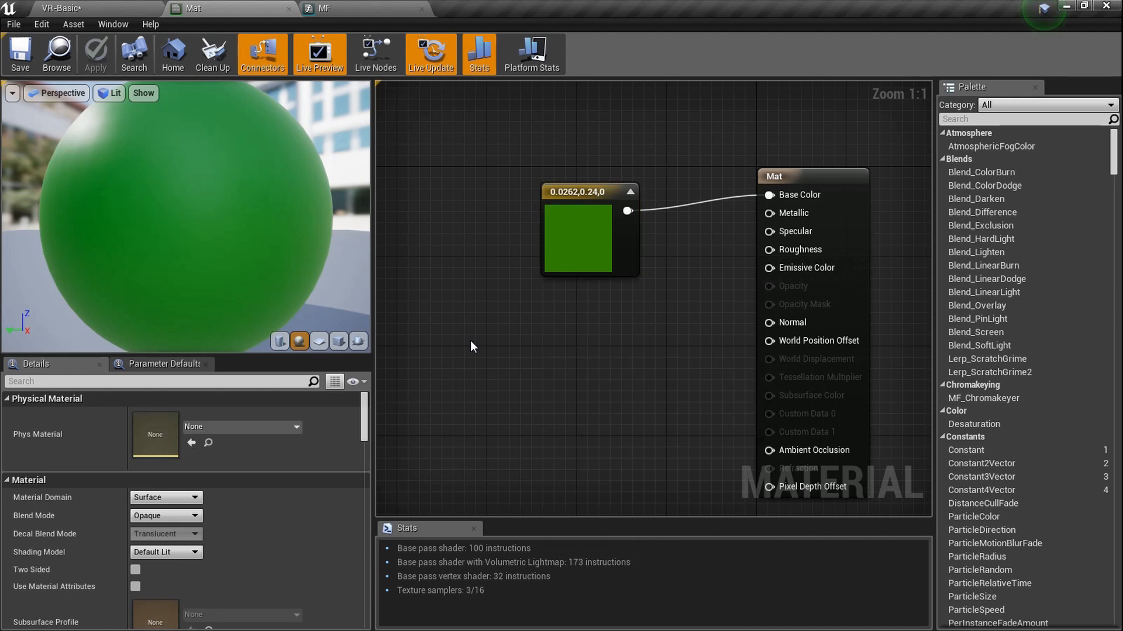
left_click(470, 340)
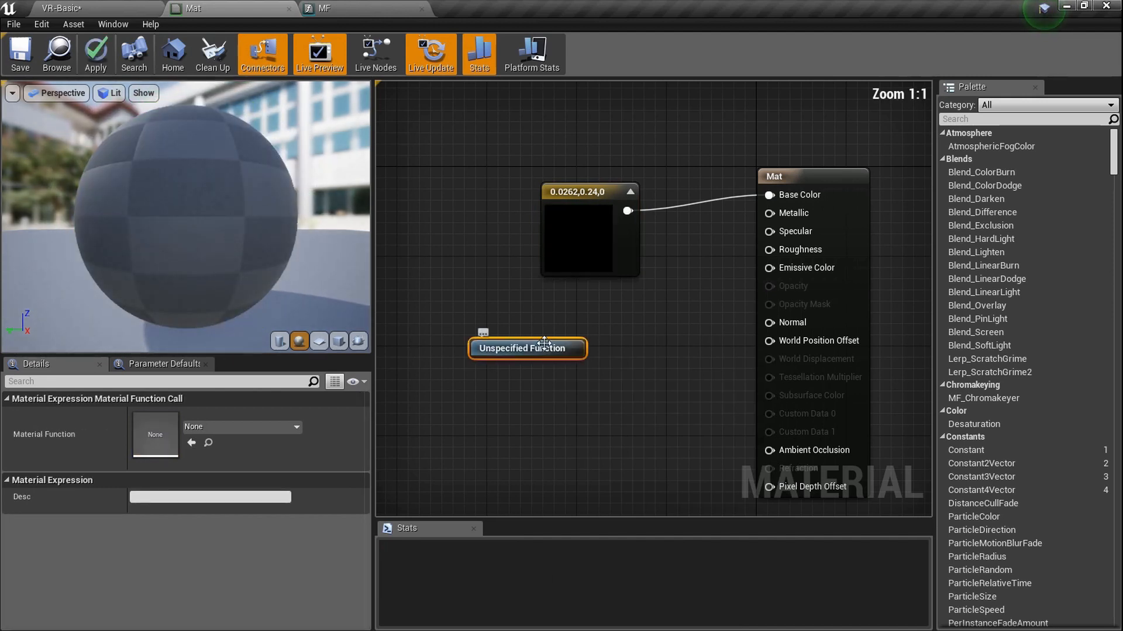
left_click_drag(450, 396, 497, 321)
key("Delete")
Insert the MF material function from the DP folder into Mat's graph, below the green constant.
left_click(61, 8)
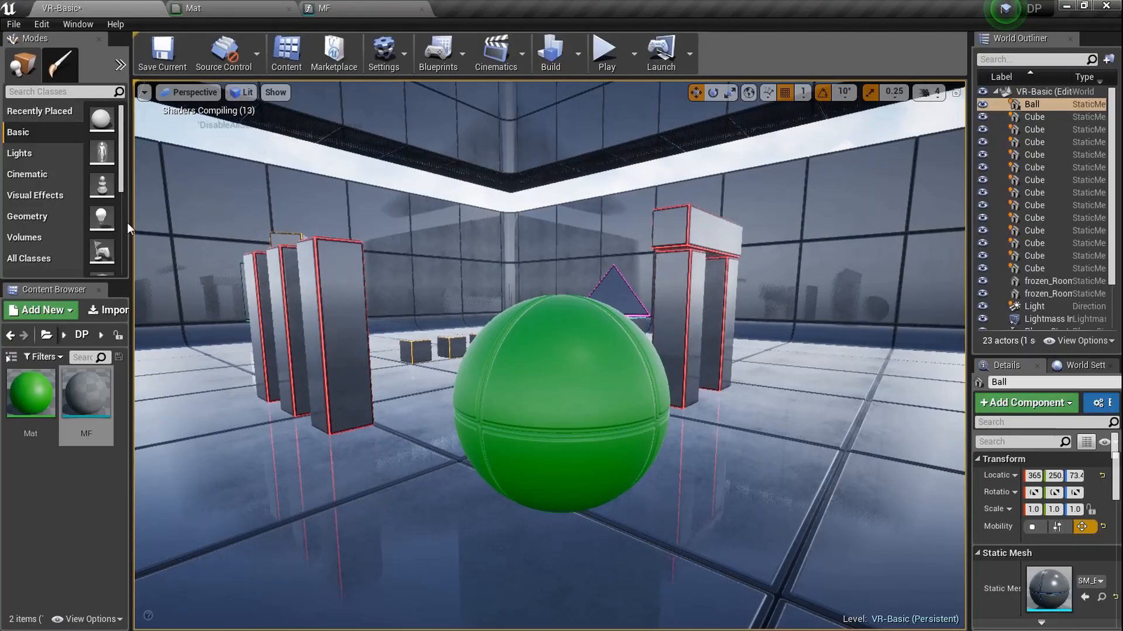
left_click(81, 435)
left_click(252, 8)
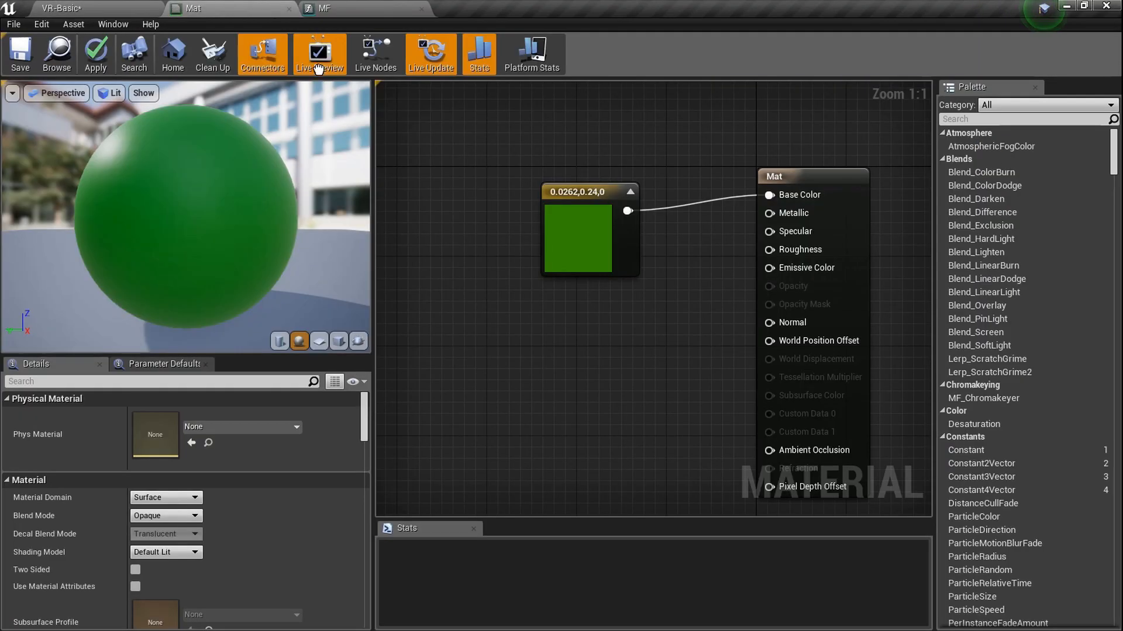
left_click_drag(482, 313, 499, 316)
scroll(547, 323, "up", 5)
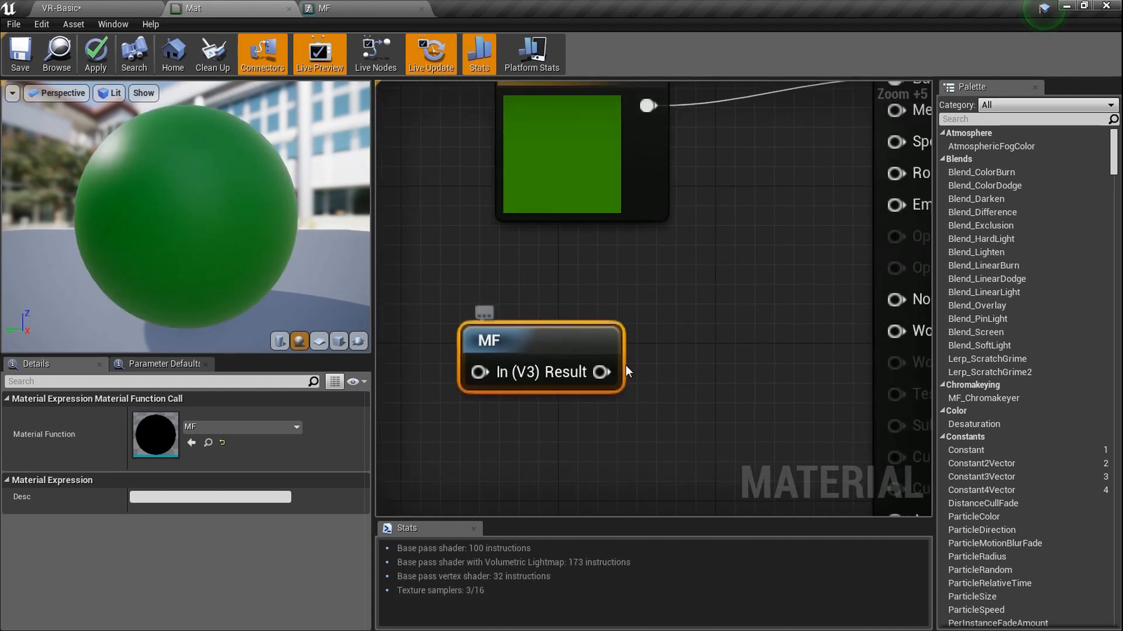
right_click_drag(681, 337, 790, 343)
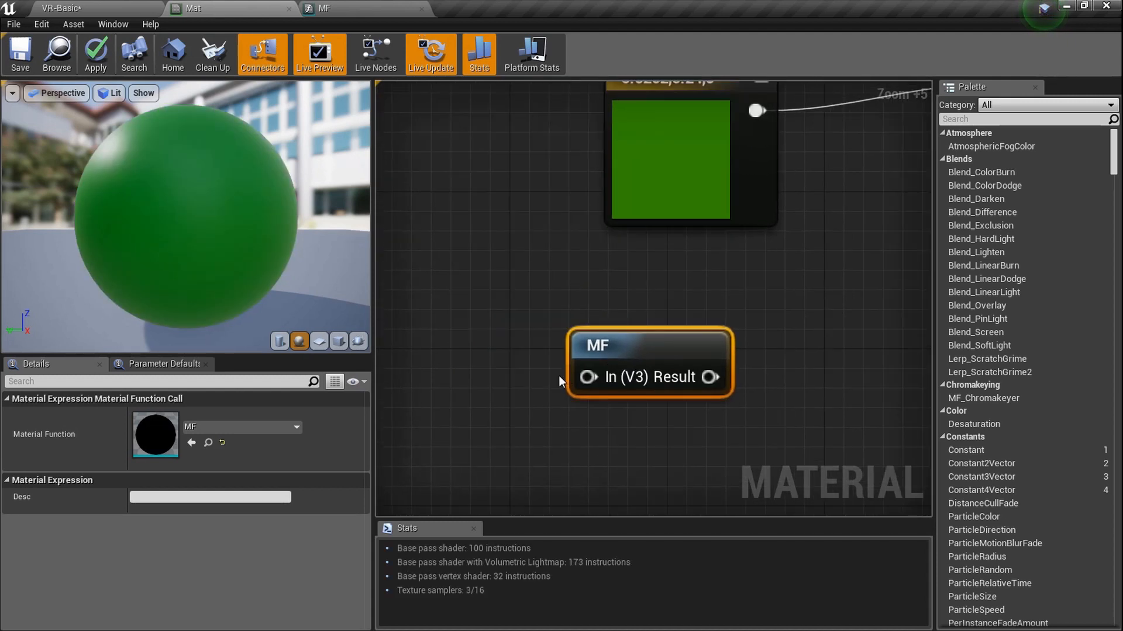
right_click_drag(671, 256, 595, 302)
Detach the green constant from Base Color and connect it to the MF node's In (V3) input.
left_click_drag(635, 222, 407, 295)
right_click_drag(423, 296, 500, 271)
left_click(528, 204, "alt")
left_click_drag(528, 204, 591, 397)
Connect MF's Result to Mat's Base Color and reposition the green constant beside the MF node.
right_click_drag(707, 410, 616, 355)
left_click_drag(625, 346, 842, 190)
scroll(599, 282, "down", 1)
scroll(465, 349, "down", 1)
left_click(465, 349)
left_click_drag(465, 349, 464, 365)
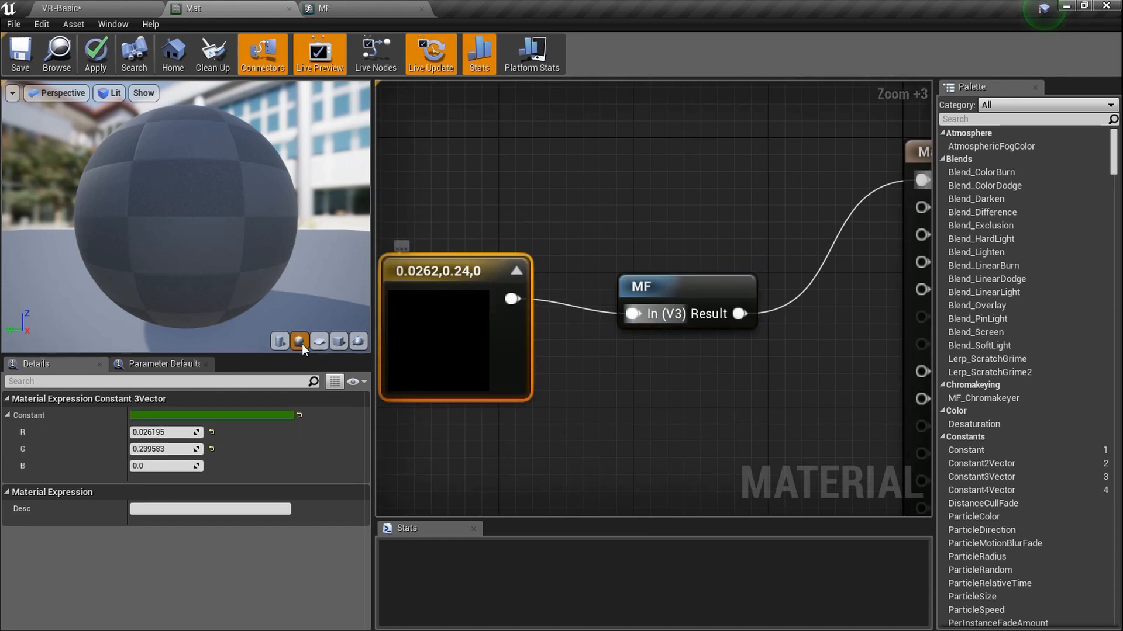
Switch Mat's preview mesh to the plane.
left_click(321, 340)
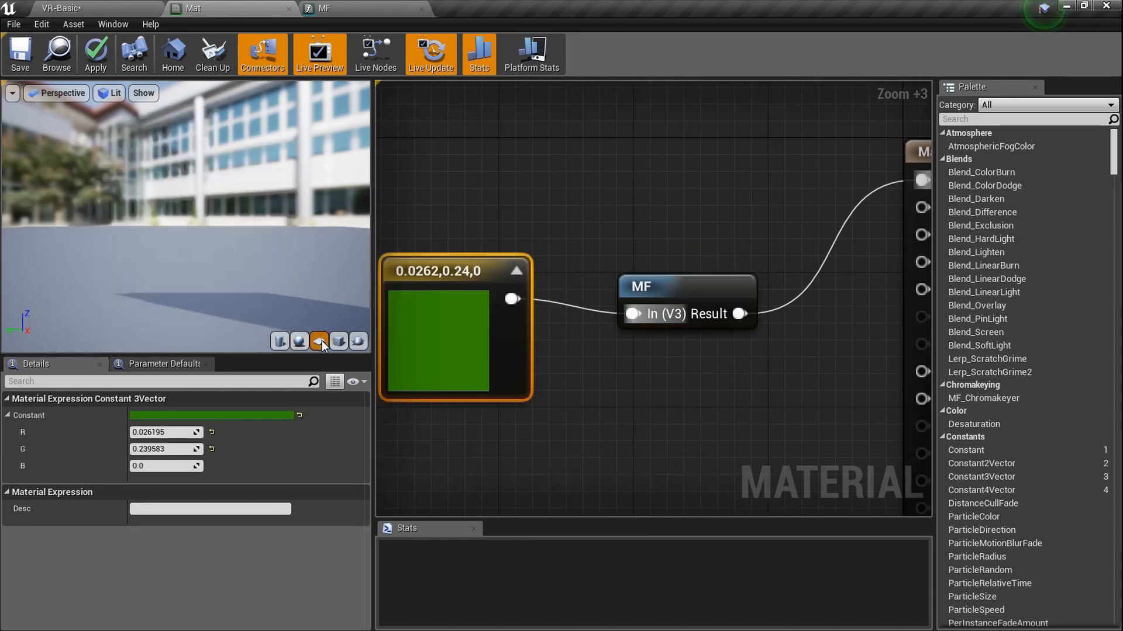
Examine the plane in Mat's preview and compare Mat's graph with the MF function's graph.
left_click_drag(211, 283, 364, 277)
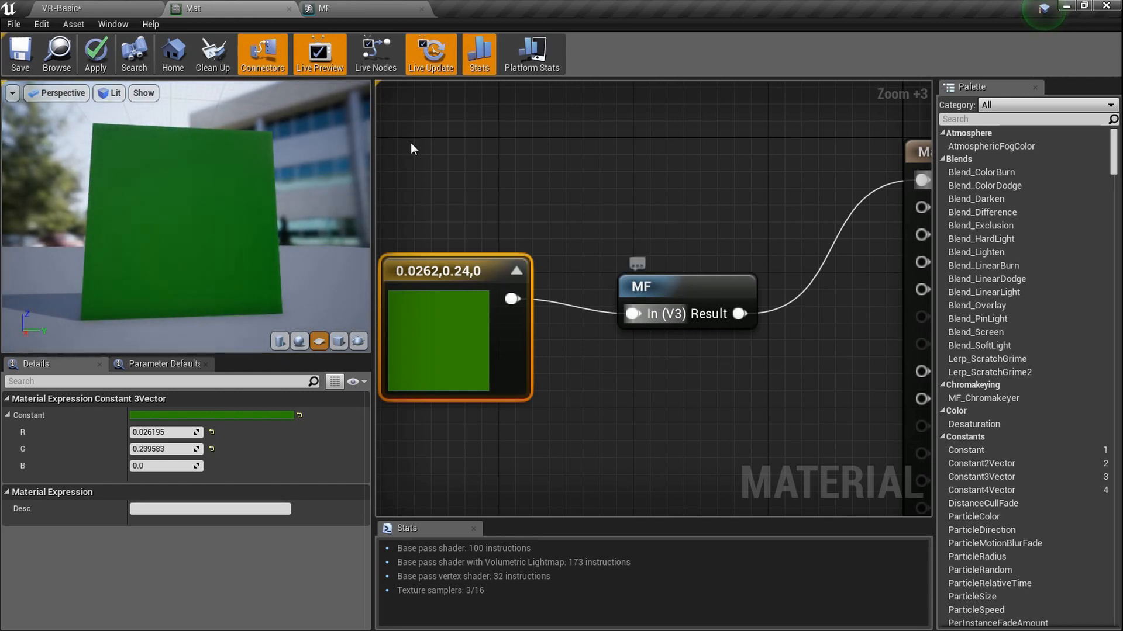
left_click(393, 6)
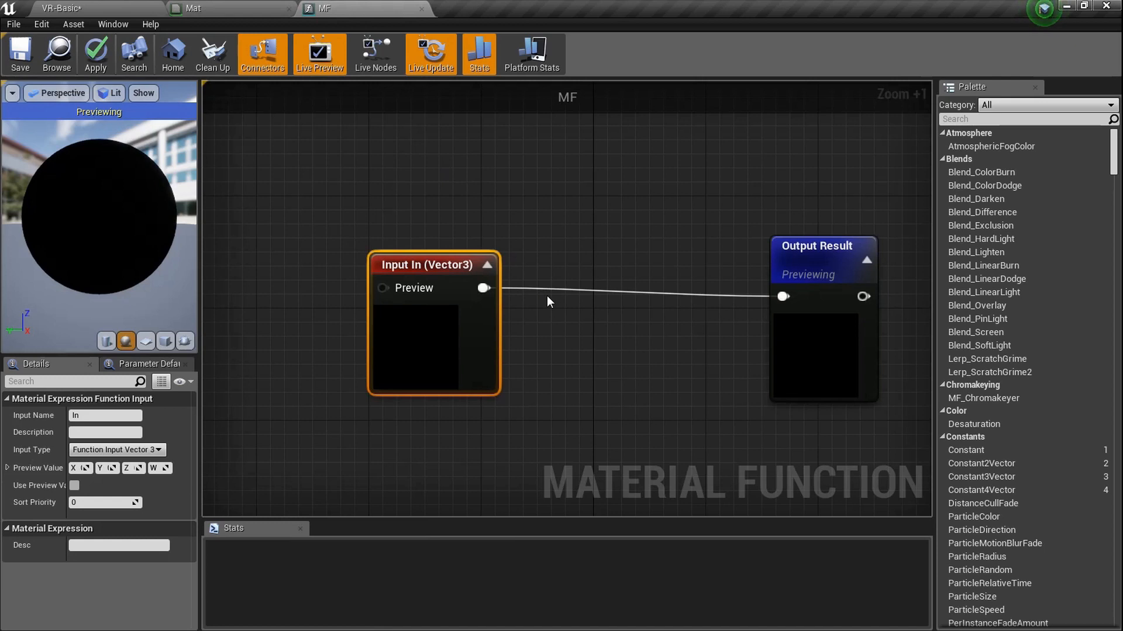
left_click(261, 10)
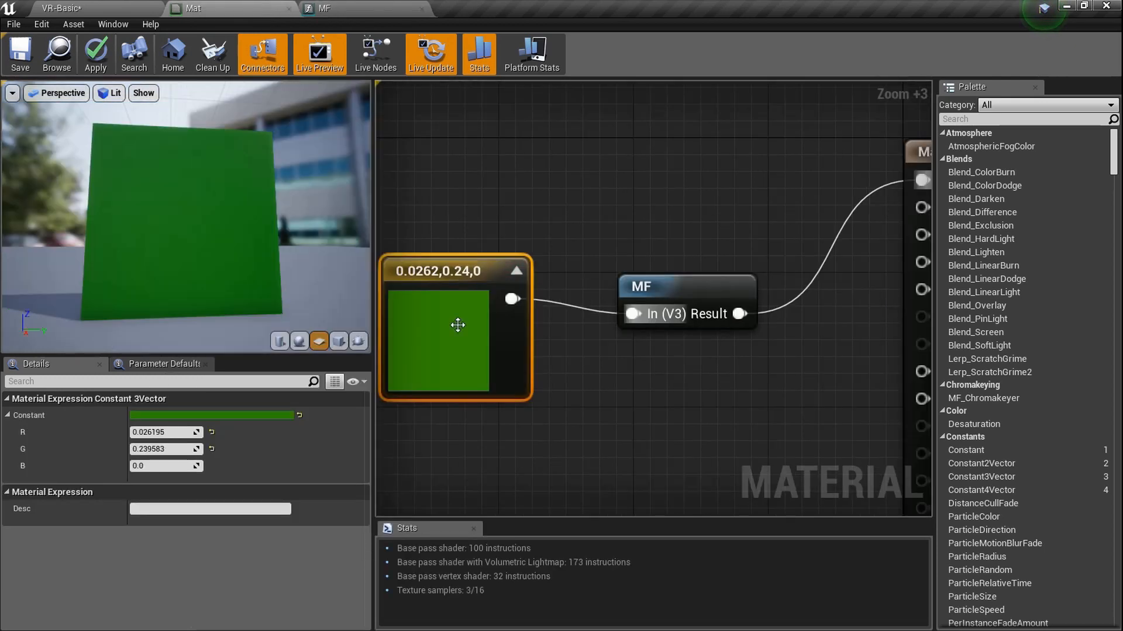
left_click(402, 7)
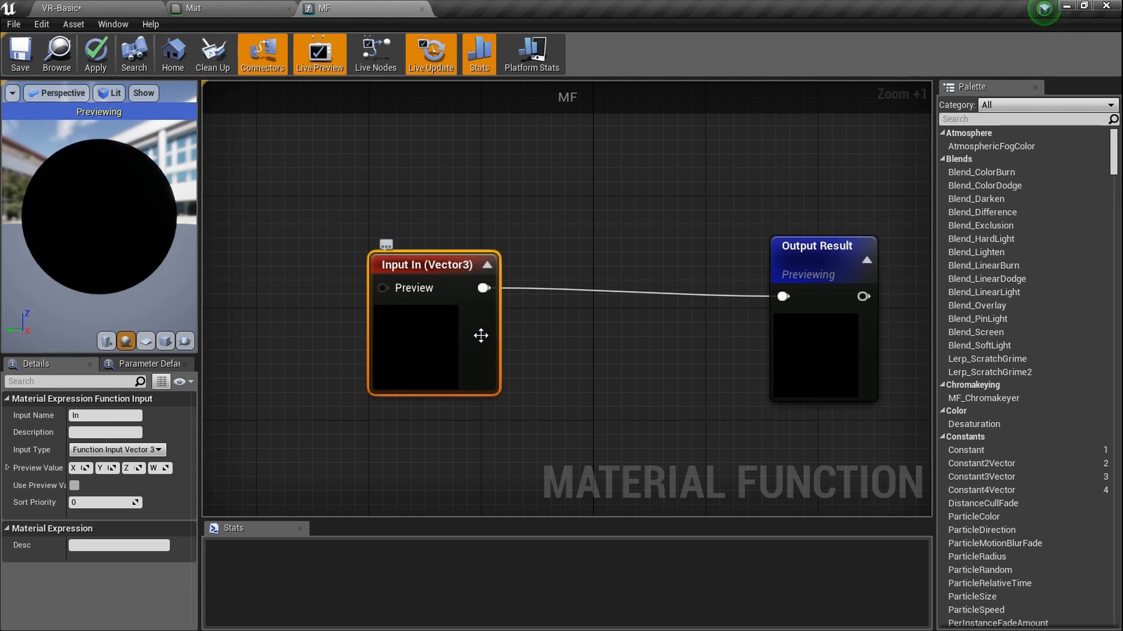
left_click(271, 10)
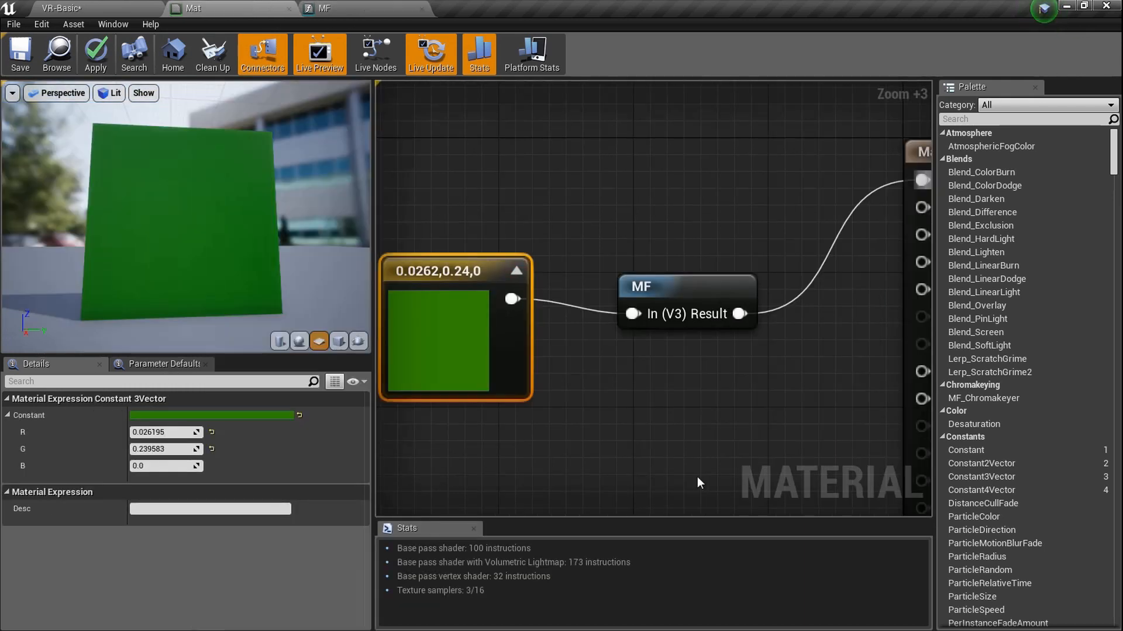
Add a TextureCoordinate node below the Input In node in the MF function graph.
left_click(360, 4)
scroll(421, 248, "down", 4)
right_click_drag(421, 248, 485, 261)
left_click_drag(473, 323, 422, 309)
right_click(421, 308)
right_click(351, 373)
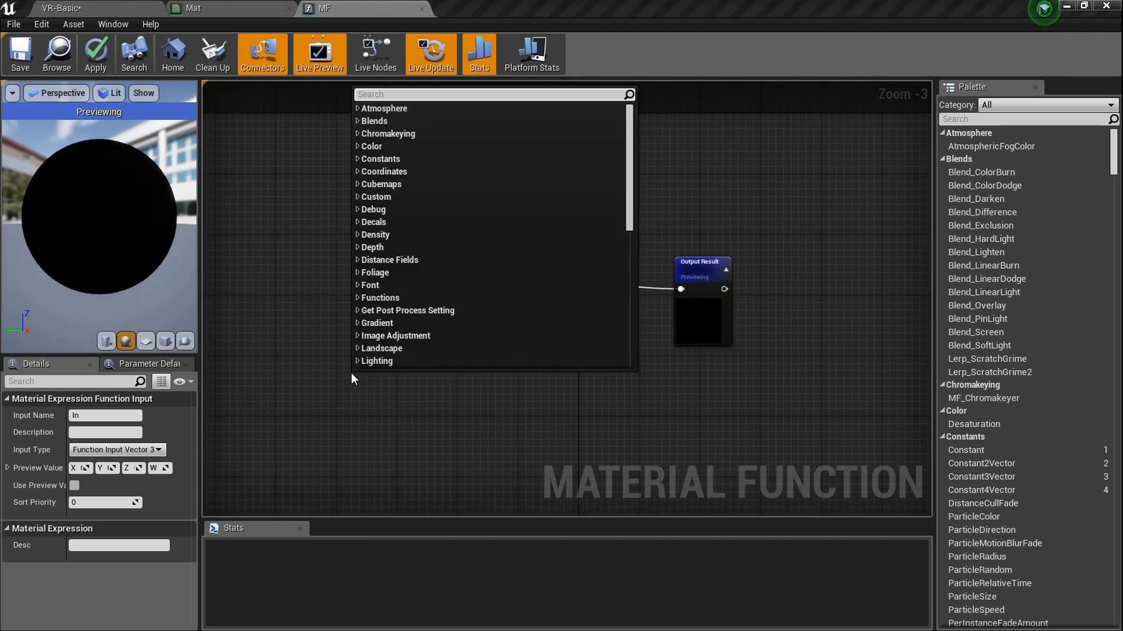
type("texturec")
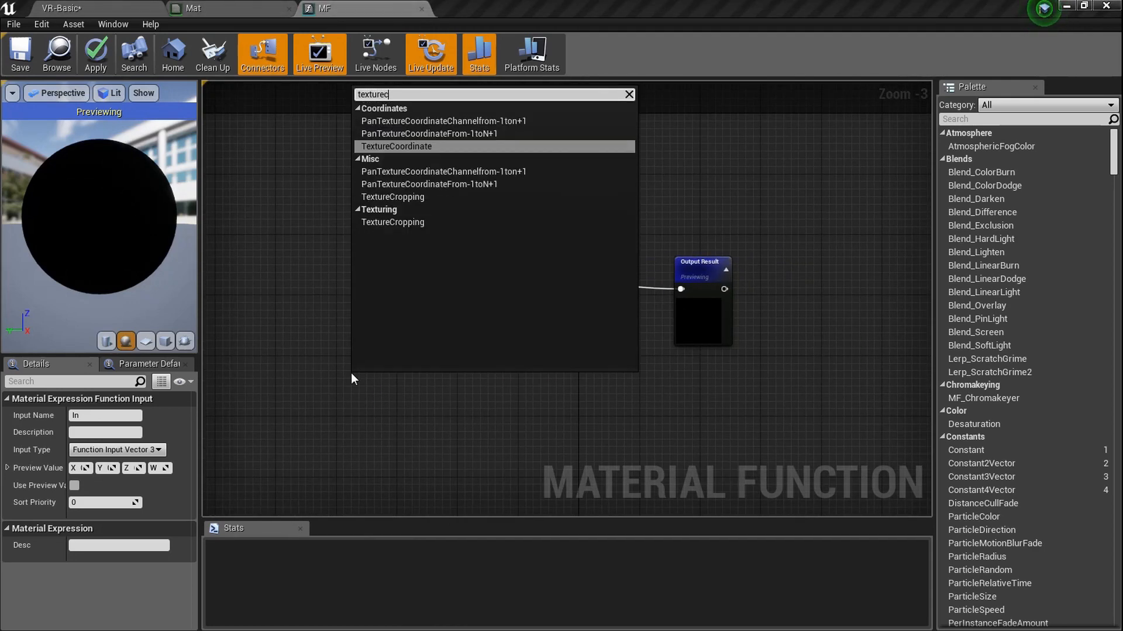
key("Return")
Feed TexCoord into a new component mask node that passes only the G channel, with its preview expanded.
scroll(352, 379, "up", 3)
left_click_drag(419, 400, 508, 383)
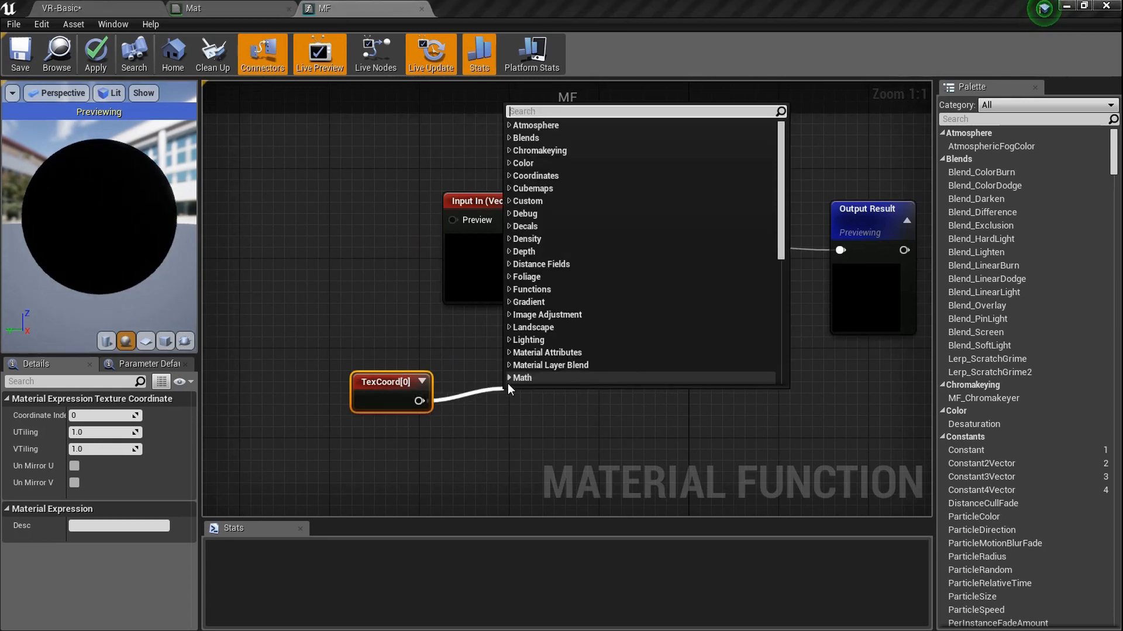
type("mask")
key("Return")
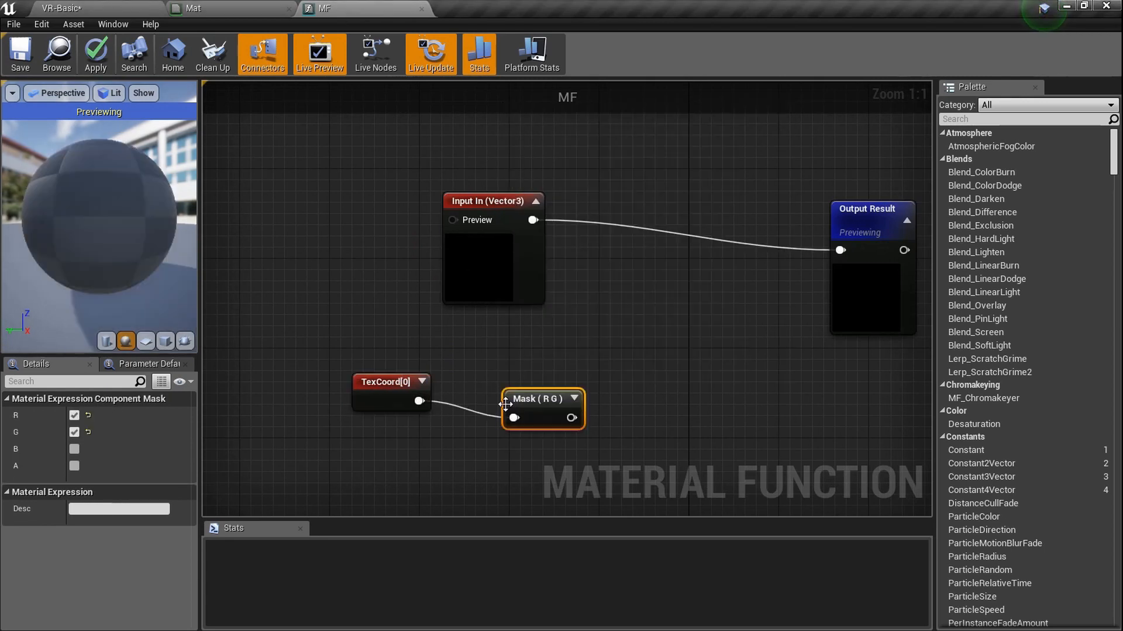
left_click(573, 399)
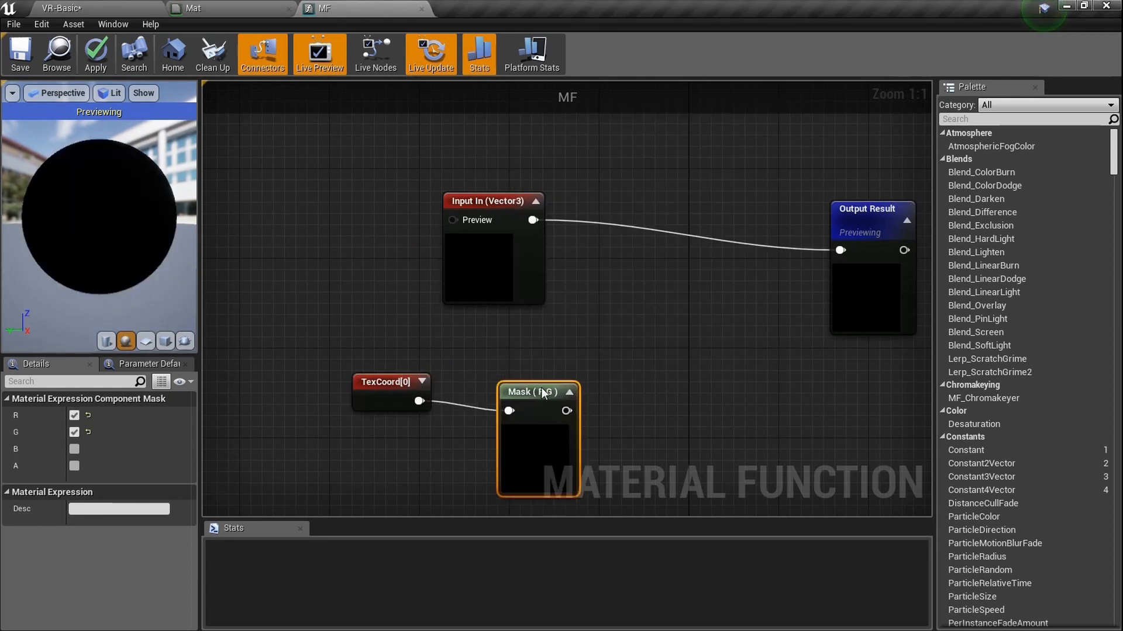
left_click(74, 415)
right_click_drag(535, 410, 504, 402)
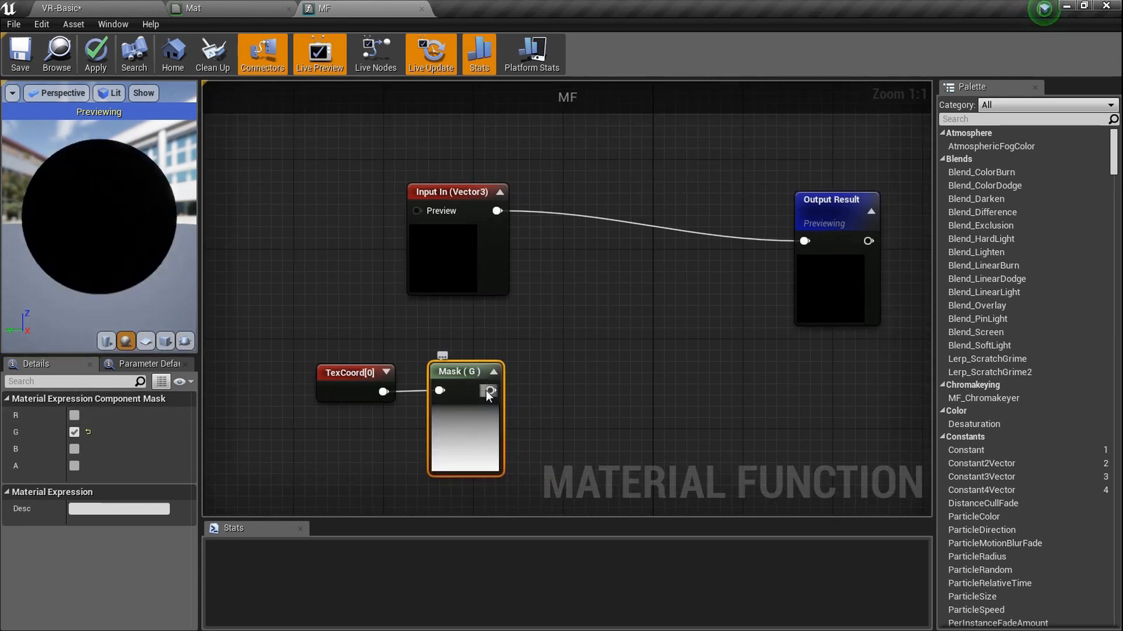
Add a Lerp node between Input In and Output Result and connect Mask (G) to its Alpha.
left_click(556, 345)
left_click_drag(585, 346, 625, 279)
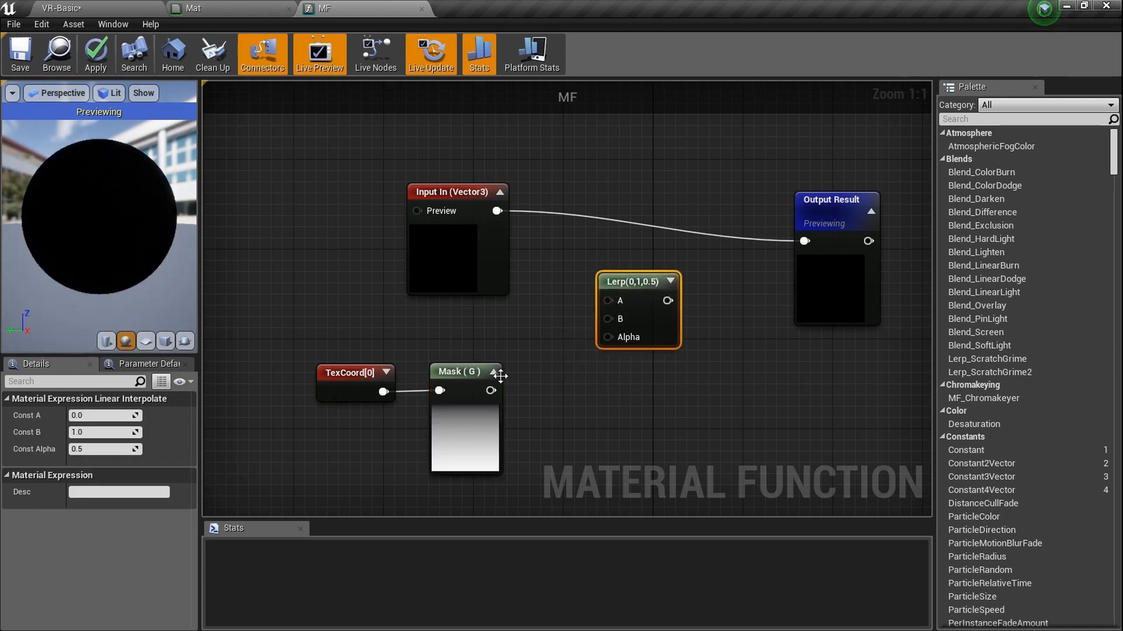
left_click_drag(488, 391, 615, 340)
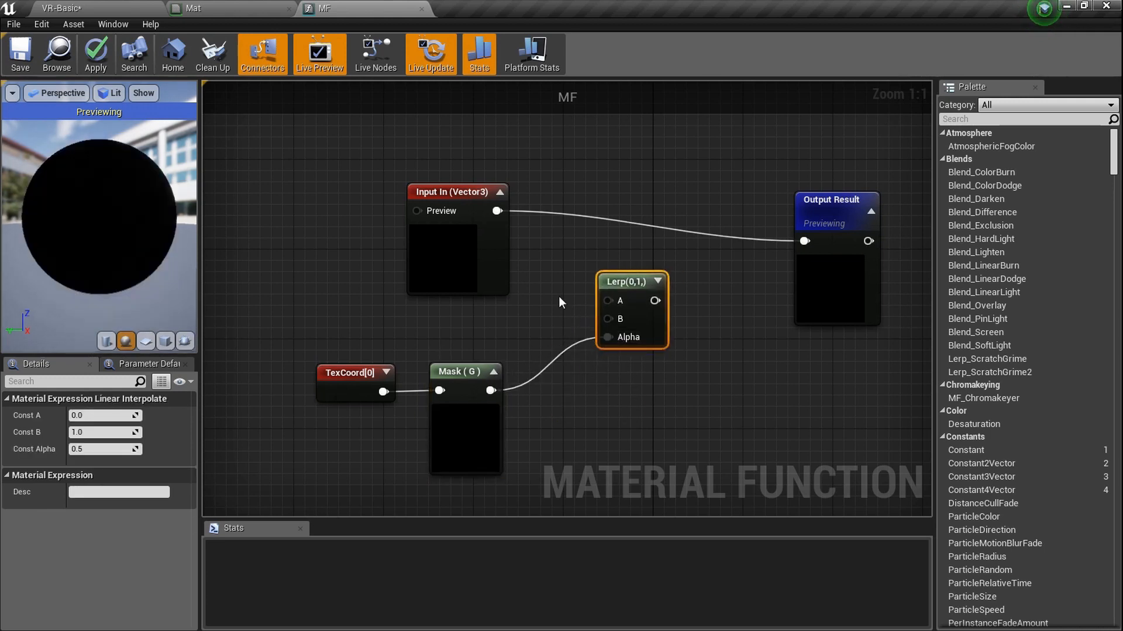
Route Input In into the Lerp's B input and connect the Lerp's output to Output Result.
right_click_drag(484, 266, 419, 269)
left_click_drag(420, 269, 398, 280)
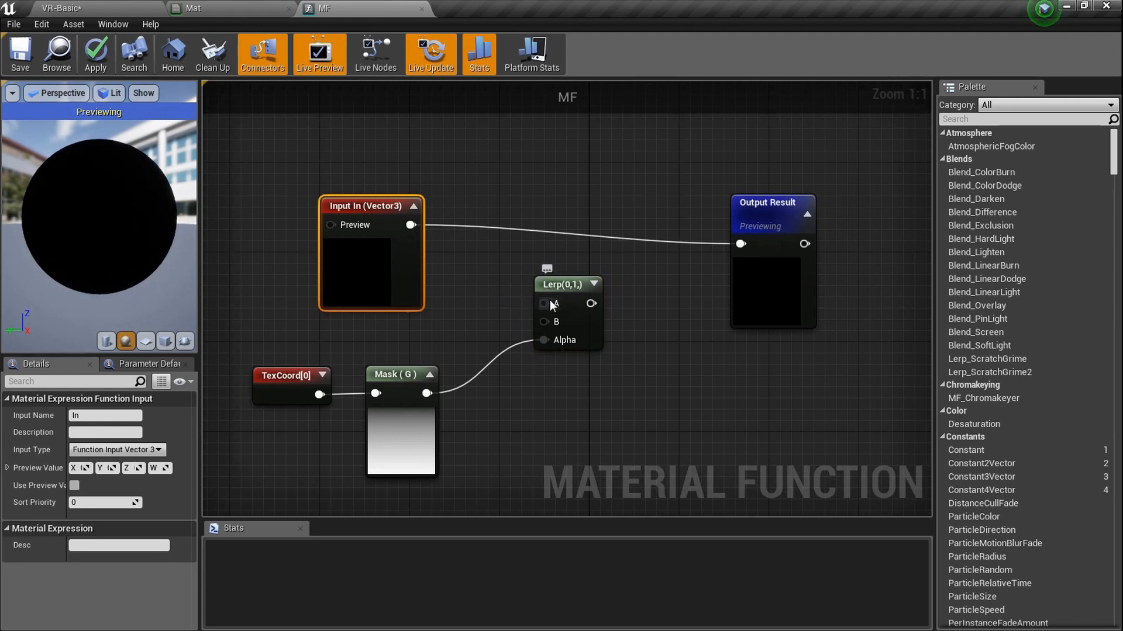
left_click_drag(409, 224, 740, 244)
scroll(598, 286, "up", 2)
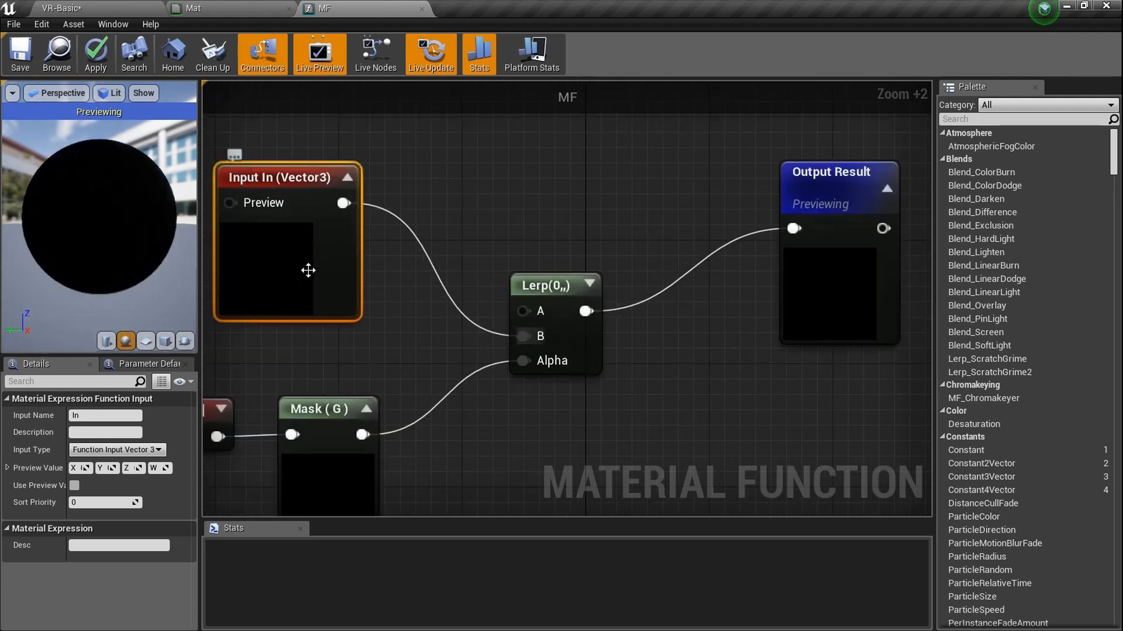
right_click_drag(539, 336, 594, 297)
right_click_drag(360, 459, 381, 436)
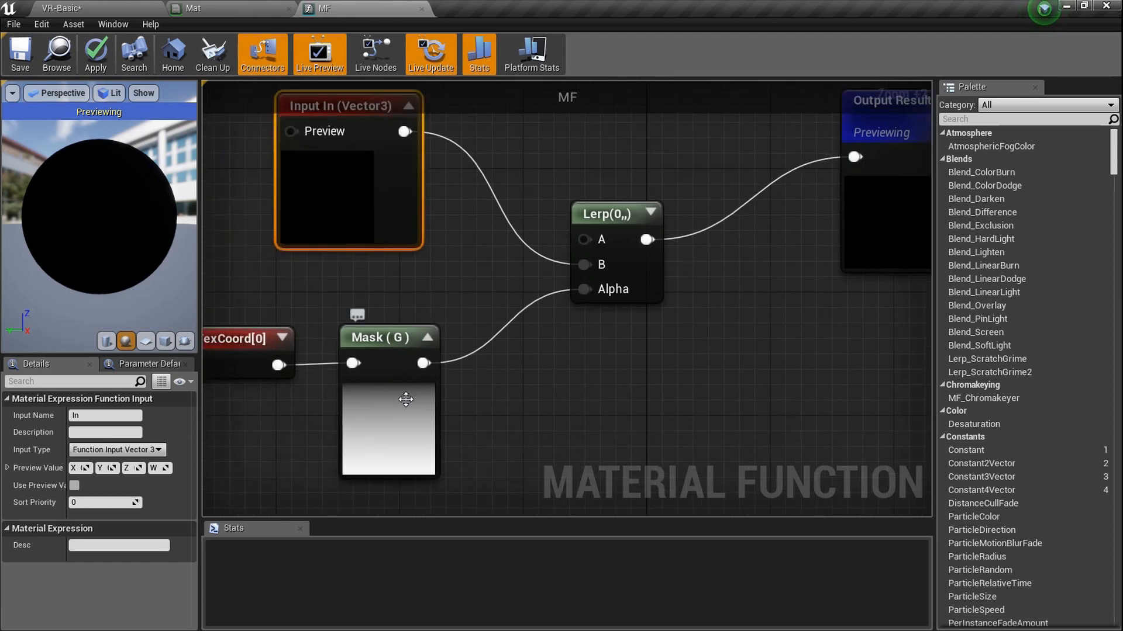
Save the MF function and return to Mat's graph to check the updated plane preview.
left_click(19, 58)
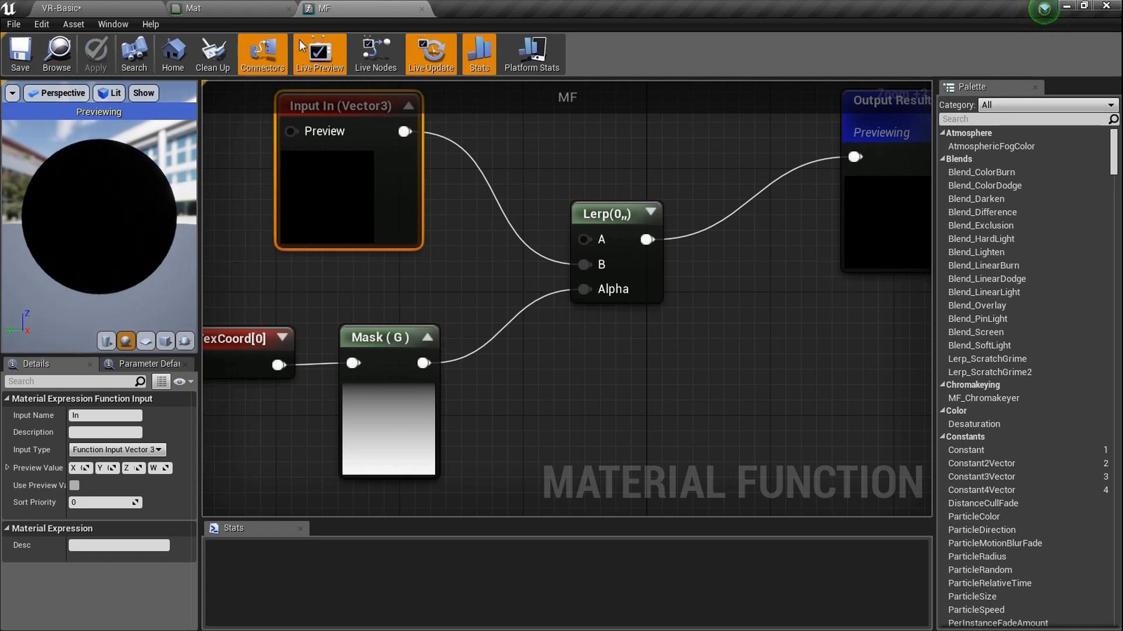
left_click(264, 9)
scroll(453, 240, "down", 2)
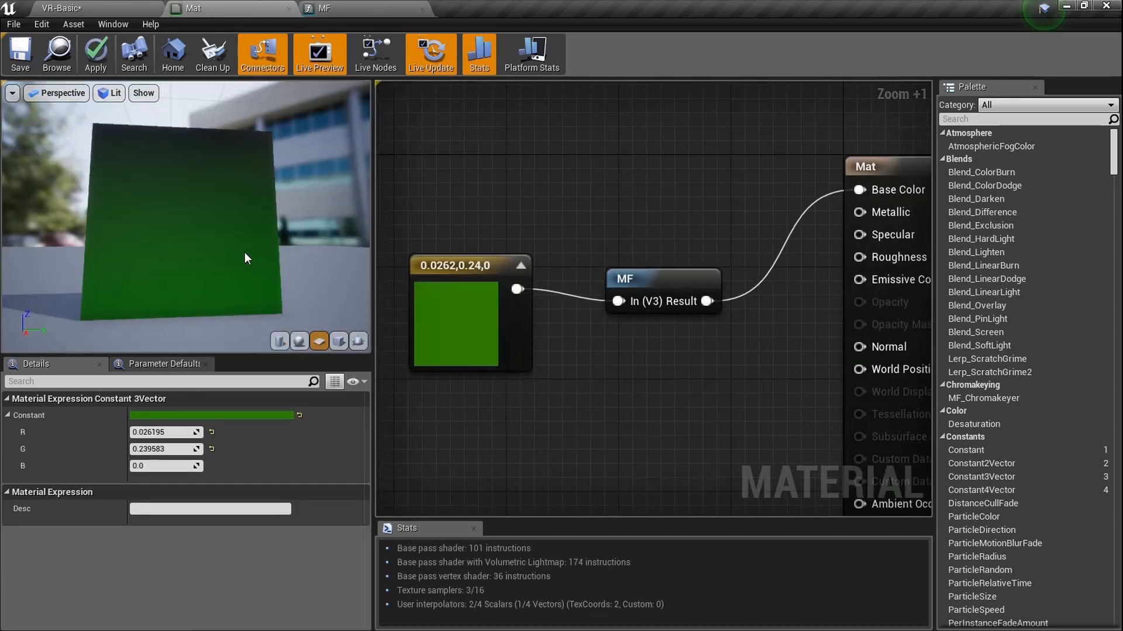
Change the green constant's color to purple with R 0.081419, G 0.0 and B 0.239583.
double_click(480, 320)
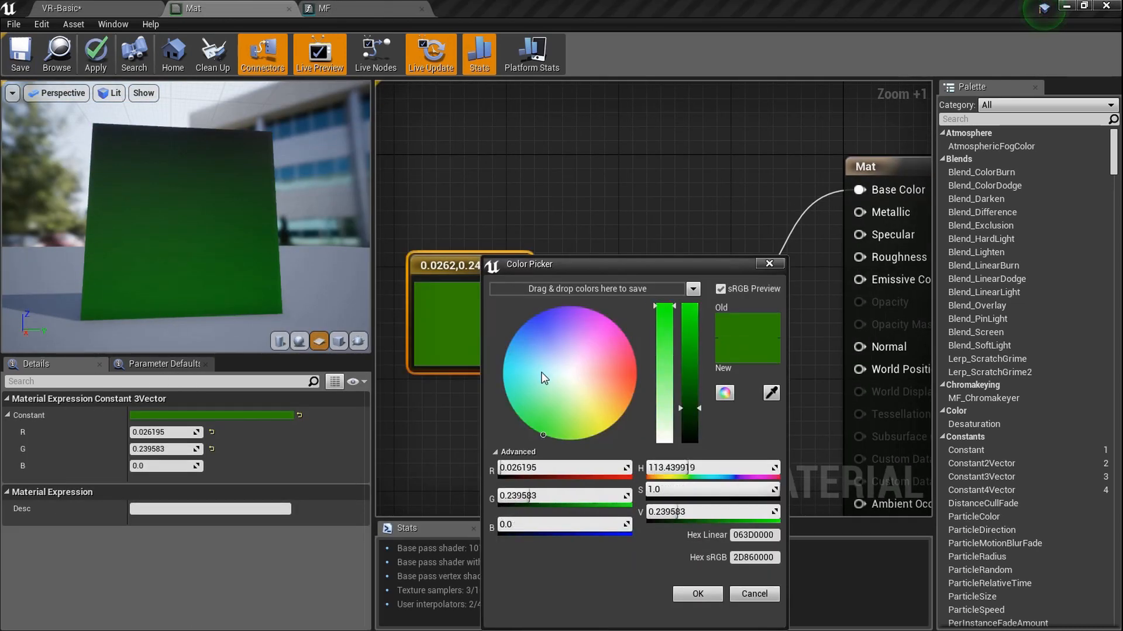
left_click_drag(541, 370, 559, 306)
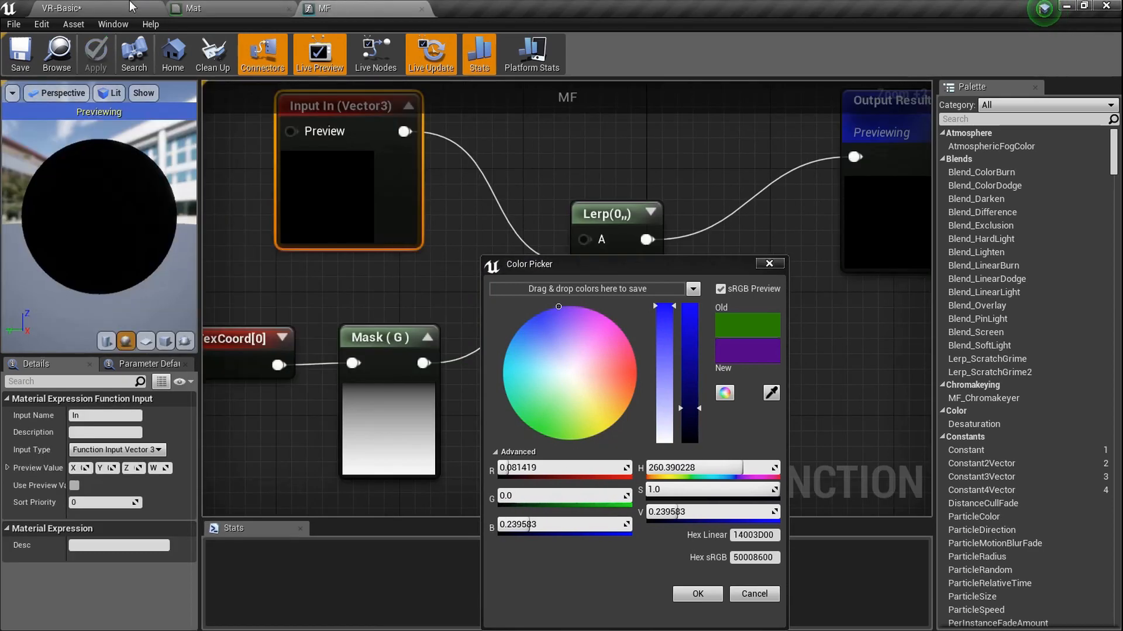
left_click(190, 8)
left_click(697, 594)
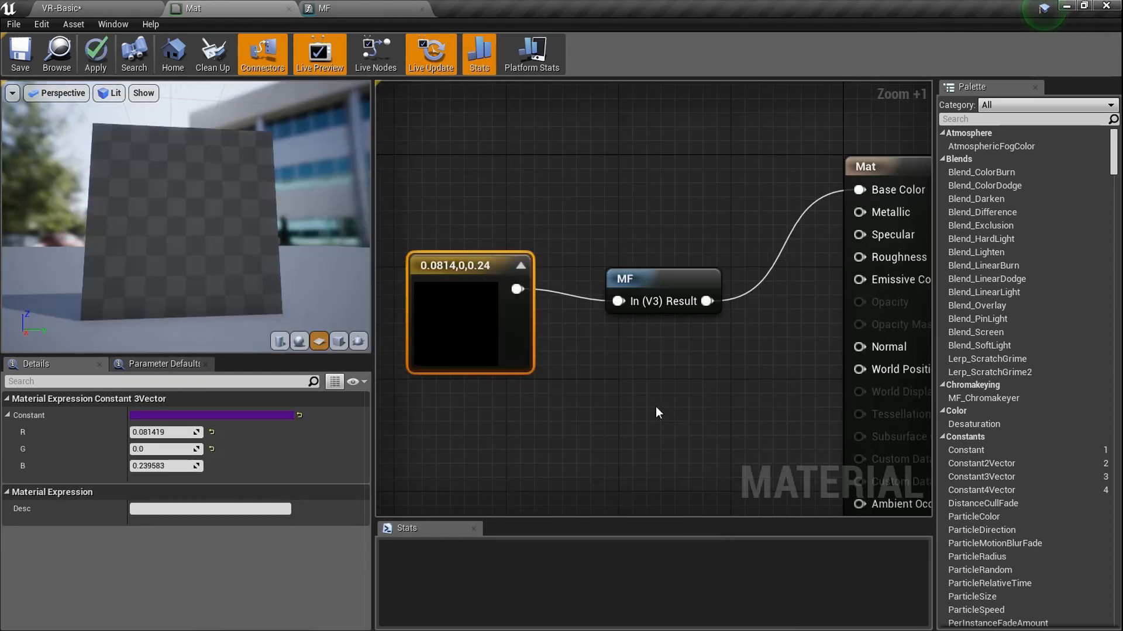
Duplicate the MF node below the original, feed it from the purple constant, and connect its Result to Roughness.
left_click_drag(661, 362, 536, 295)
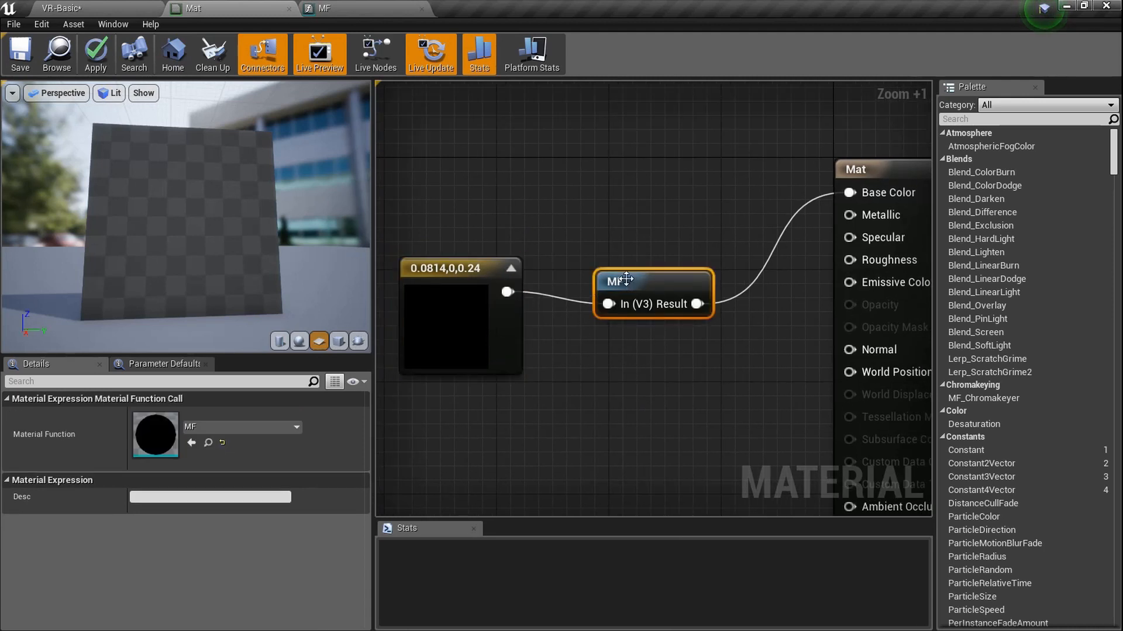
key("ctrl+v")
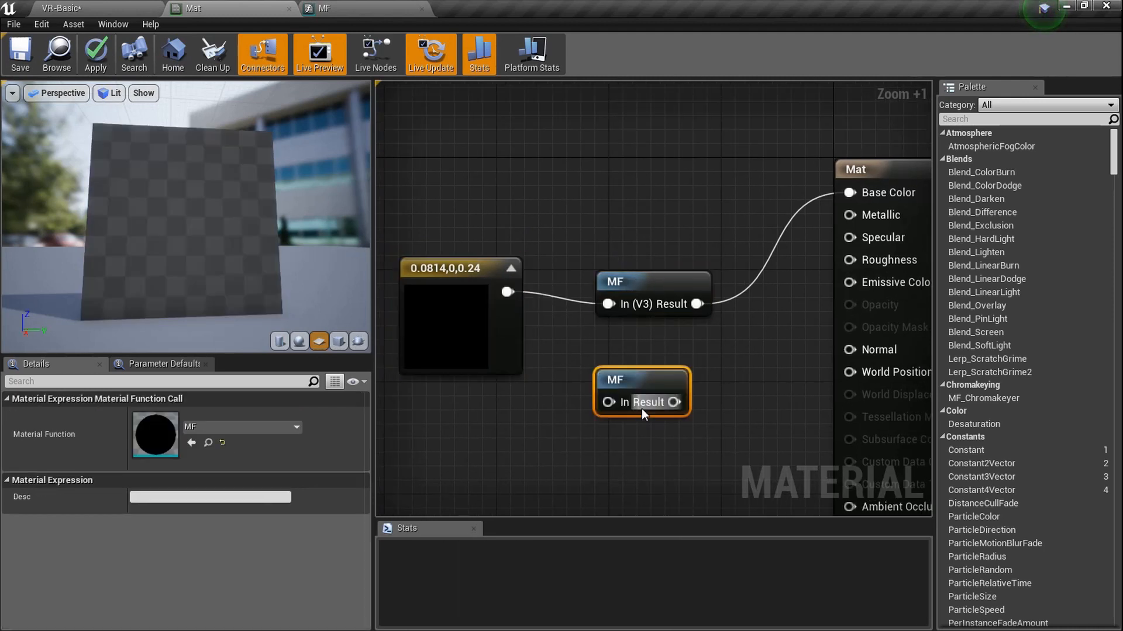
left_click_drag(508, 292, 608, 403)
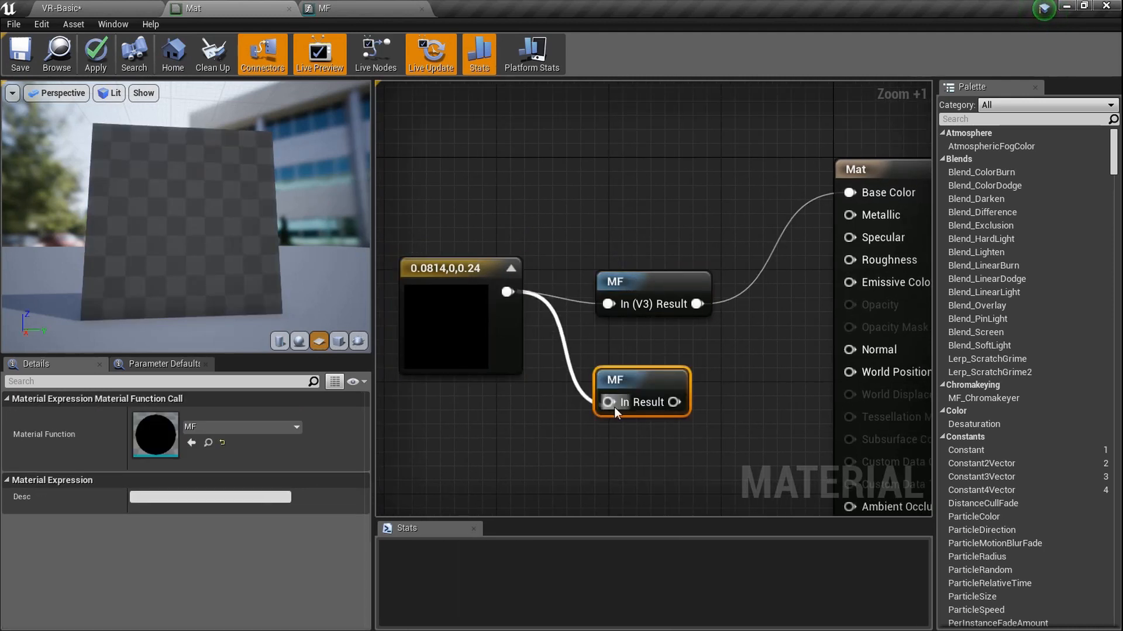
right_click(654, 302)
left_click(621, 358)
left_click_drag(674, 403, 853, 261)
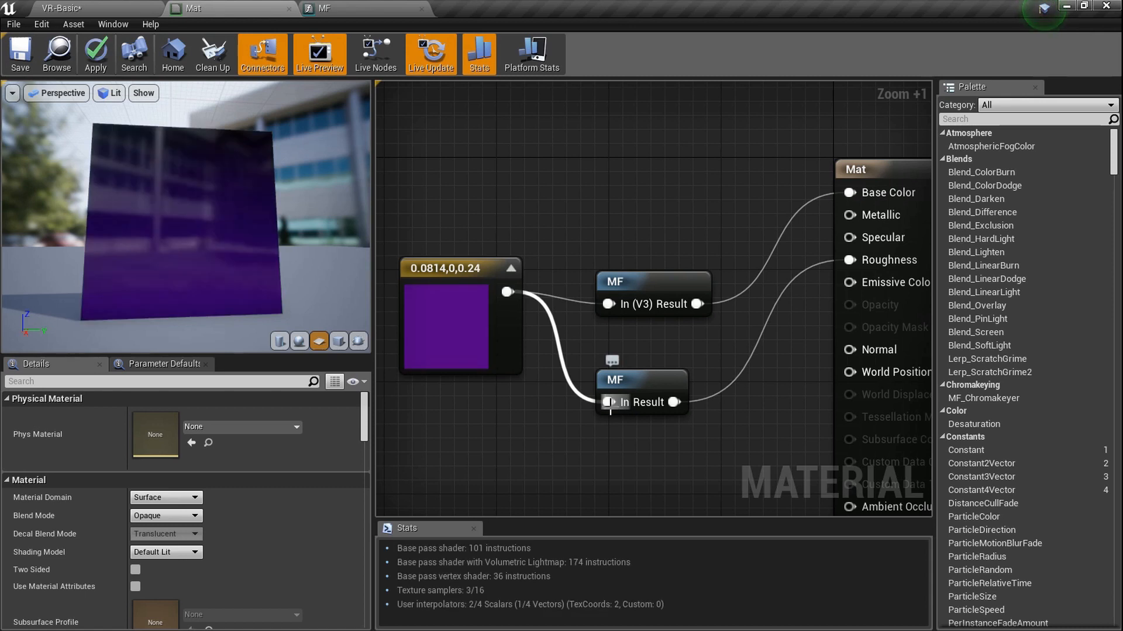
Replace the second MF node's input with a new scalar constant of 1 and inspect the plane preview.
left_click(609, 402, "alt")
right_click_drag(590, 444, 634, 431)
key("1")
left_click(535, 404)
left_click_drag(564, 439, 649, 390)
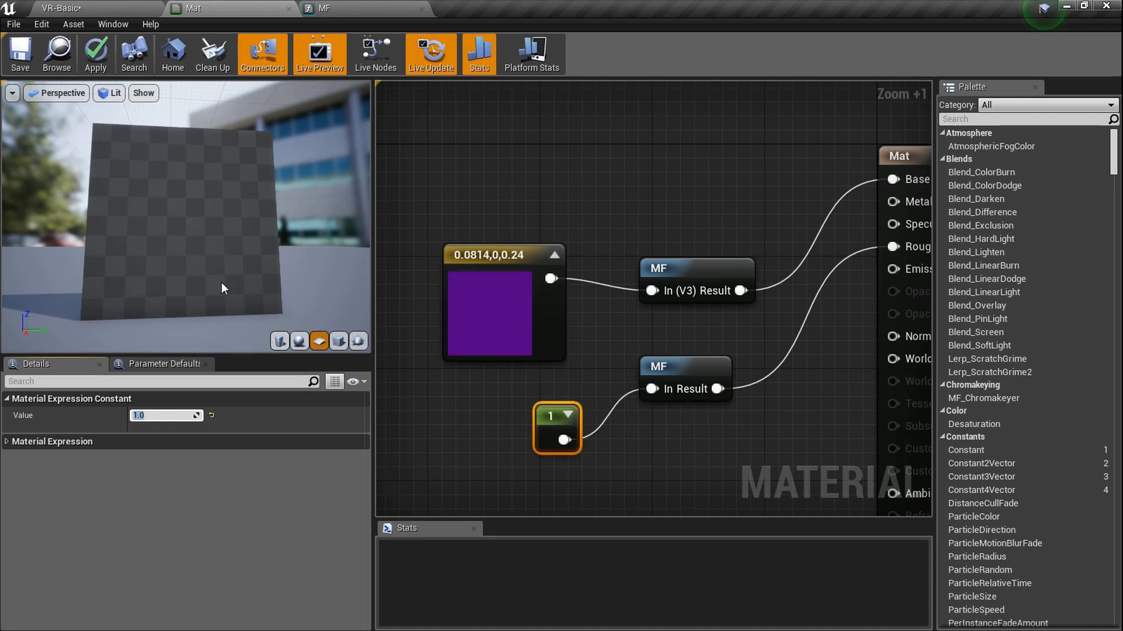
left_click_drag(221, 282, 328, 242)
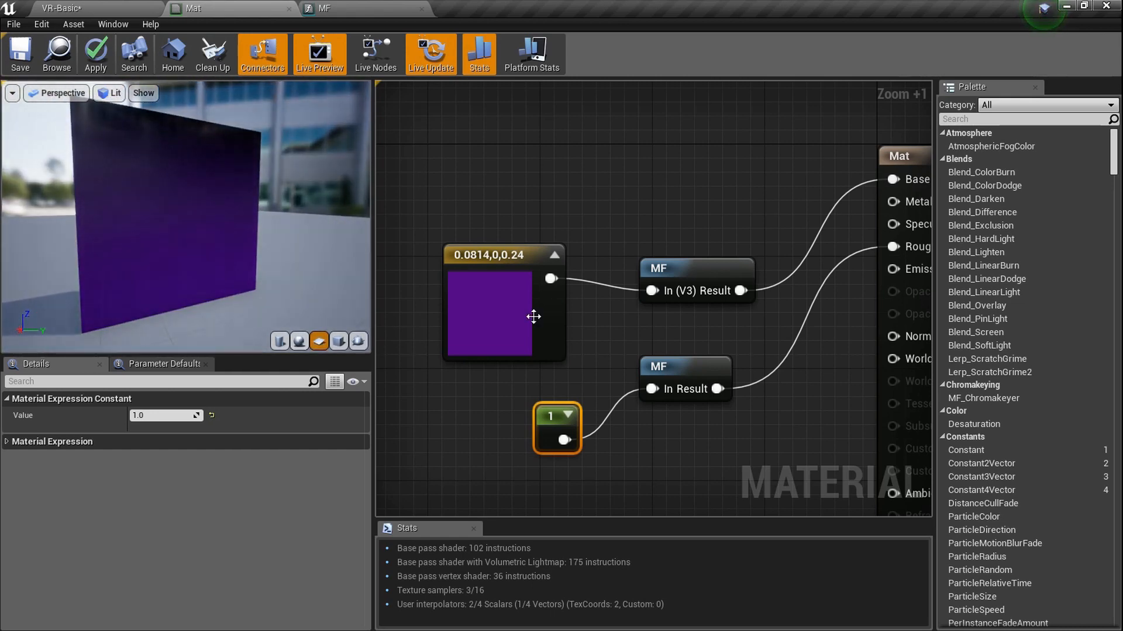
Duplicate the constant 1 and its MF node below, and connect the copy's Result to Mat's Metallic input.
scroll(604, 337, "down", 2)
right_click_drag(604, 339, 559, 329)
scroll(580, 336, "up", 1)
left_click_drag(609, 408, 529, 371)
right_click_drag(552, 374, 508, 354)
key("ctrl+c")
left_click(554, 419)
key("ctrl+v")
left_click_drag(579, 444, 767, 195)
left_click_drag(206, 258, 228, 258)
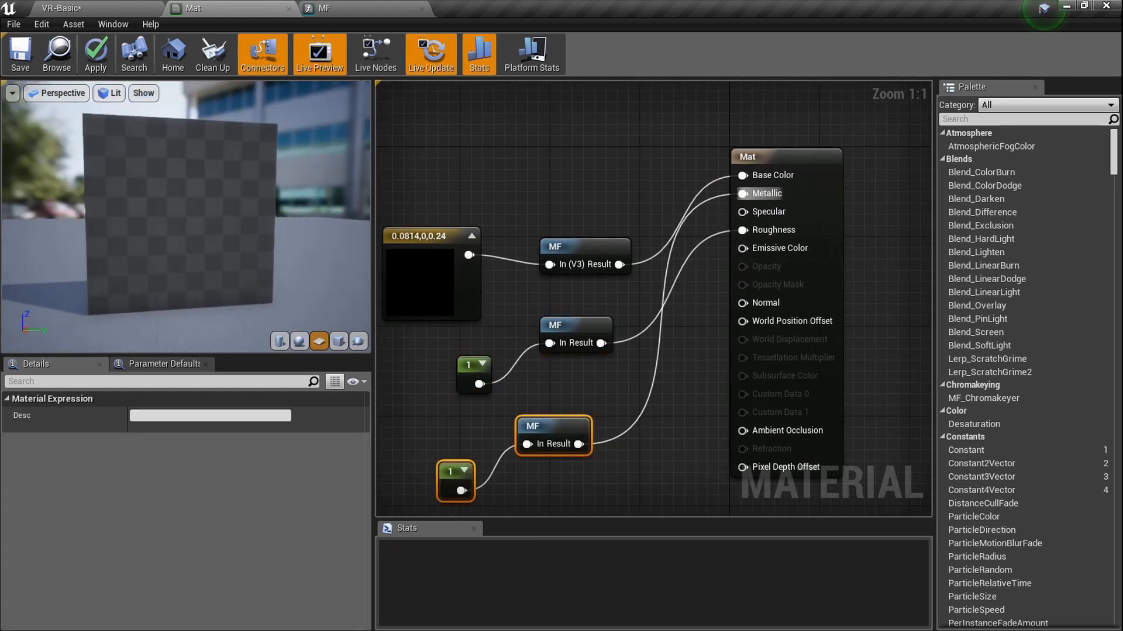
mouse_move(228, 258)
left_mouse_down()
mouse_move(234, 211)
mouse_move(246, 257)
mouse_move(218, 249)
left_mouse_up()
scroll(569, 286, "down", 1)
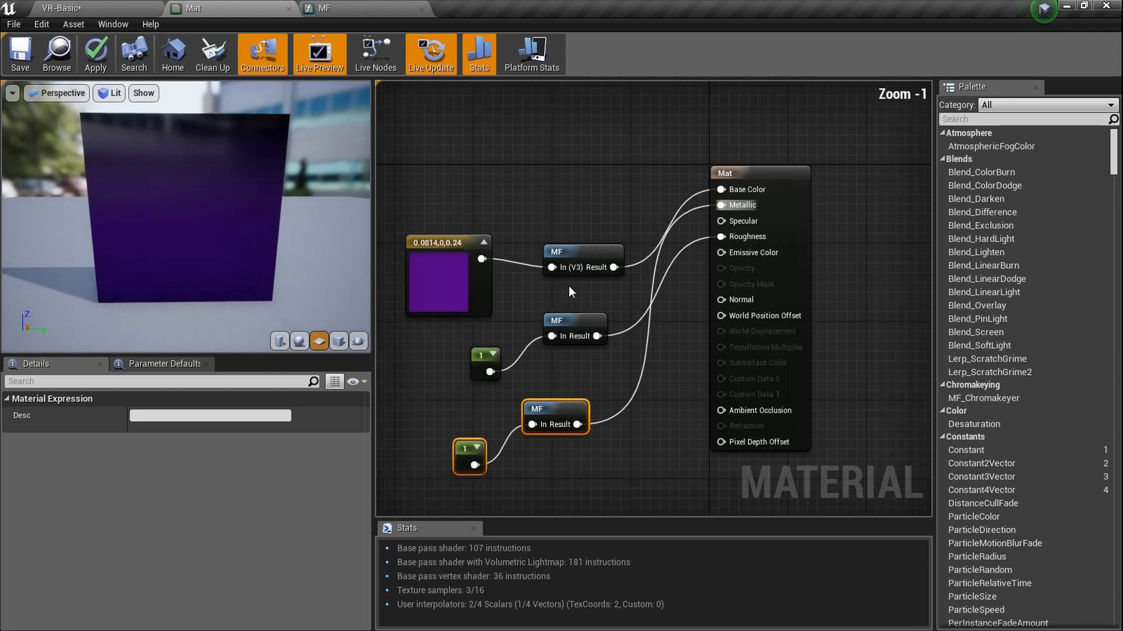
Review MF's node graph and compare it with the three MF nodes used in Mat.
left_click(350, 9)
scroll(444, 230, "down", 3)
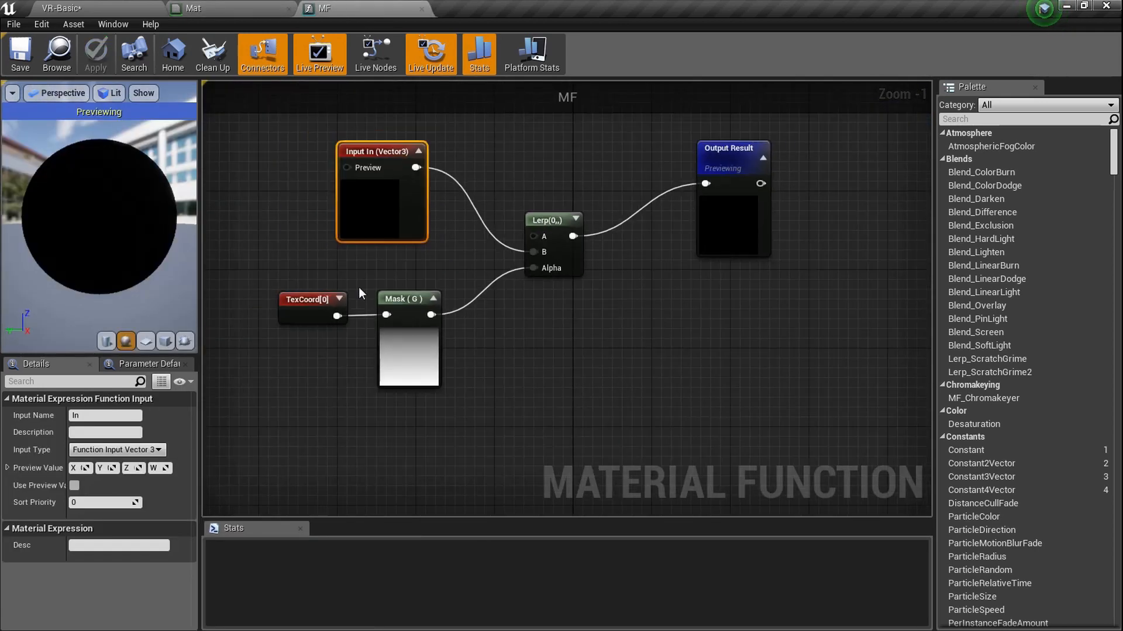
left_click(222, 8)
scroll(579, 257, "up", 2)
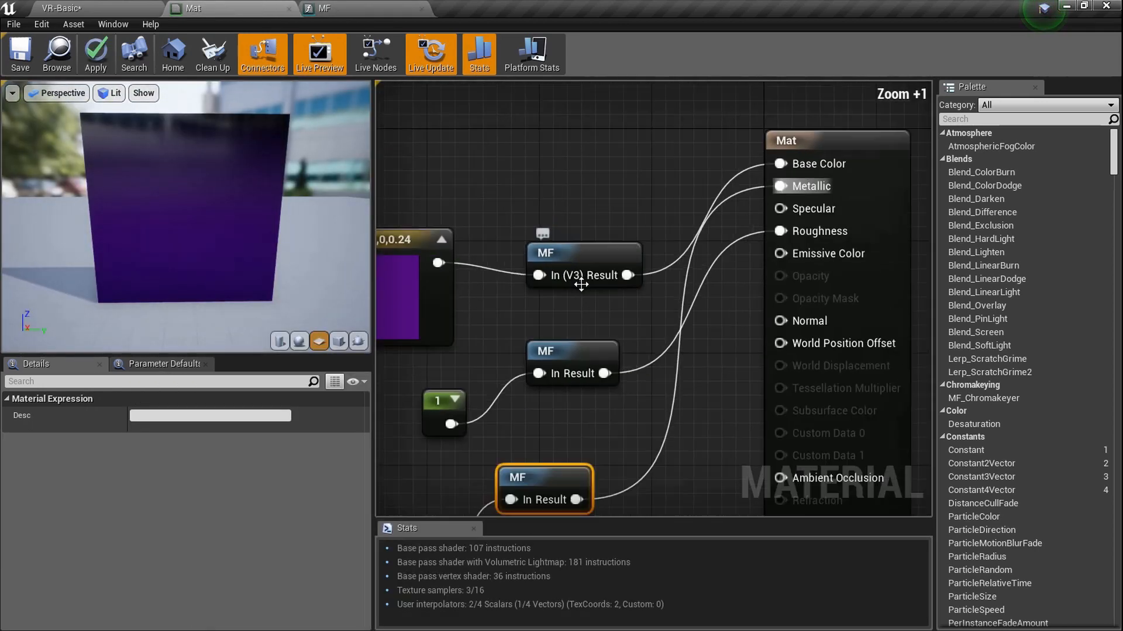
scroll(580, 284, "down", 1)
Widen Mat's graph area and delete all the constants and MF nodes feeding the material.
left_click_drag(374, 393, 214, 393)
scroll(459, 367, "down", 1)
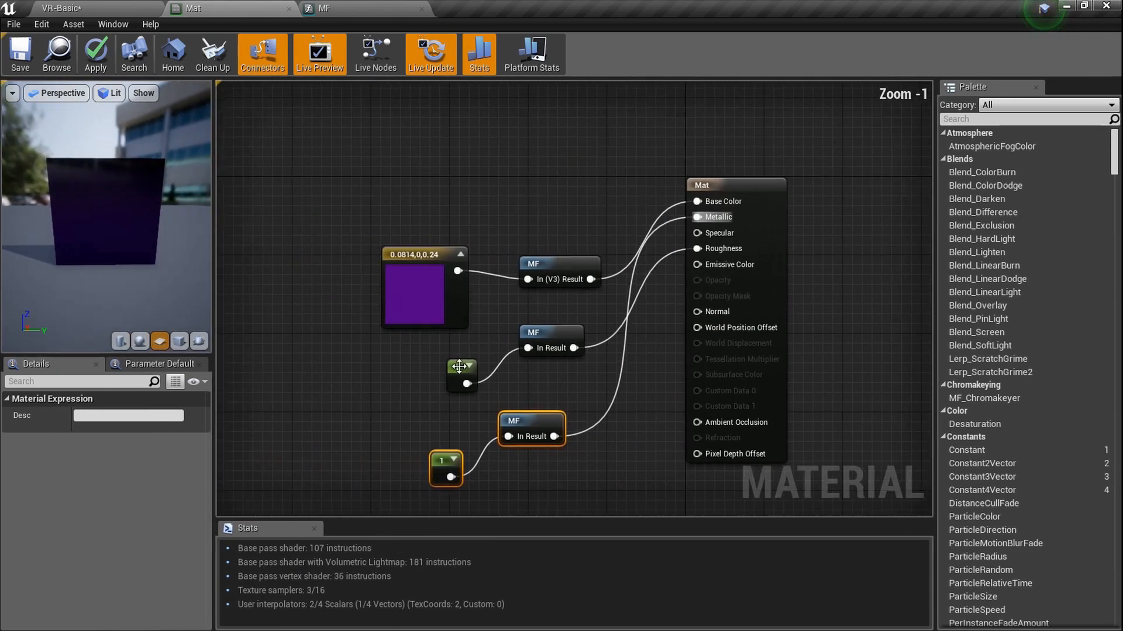
left_click_drag(553, 483, 350, 238)
key("Delete")
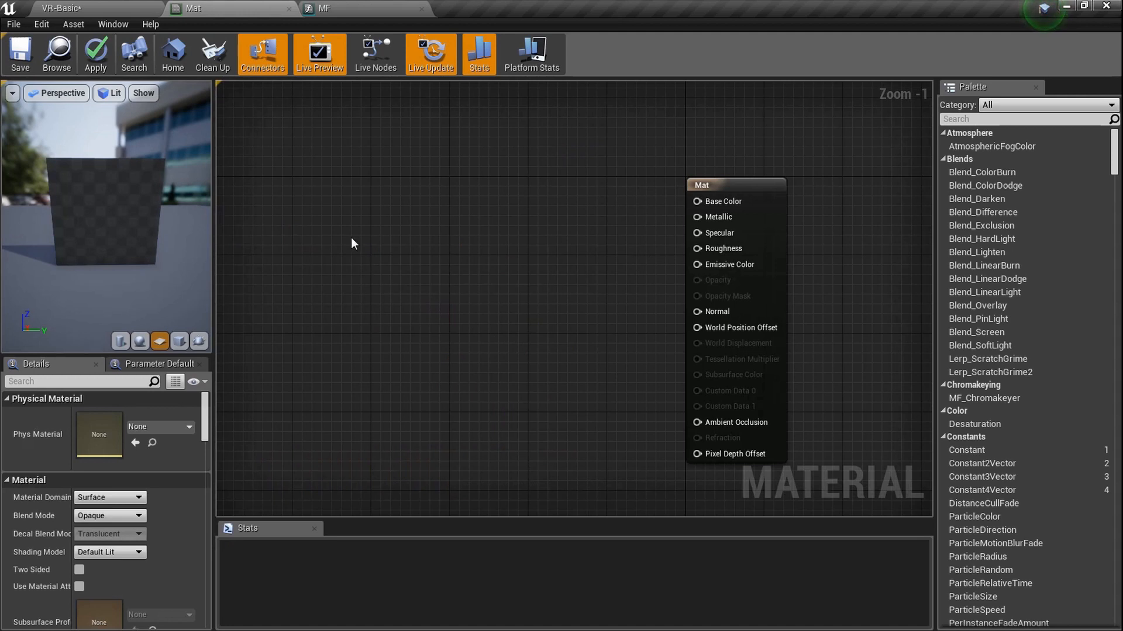
Delete the TexCoord, Mask (G) and Lerp nodes from the MF function graph.
left_click(342, 9)
left_click_drag(535, 338, 338, 273)
key("Delete")
Set the Input In node's input type to Function Input Scalar.
right_click_drag(446, 305, 500, 369)
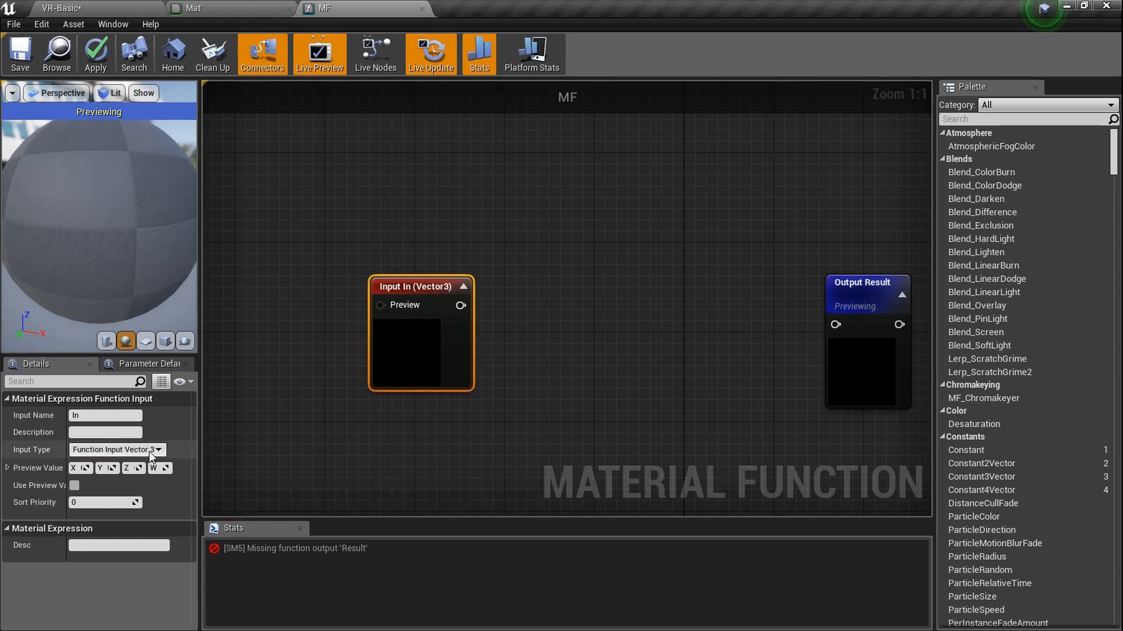
left_click(117, 449)
left_click(169, 463)
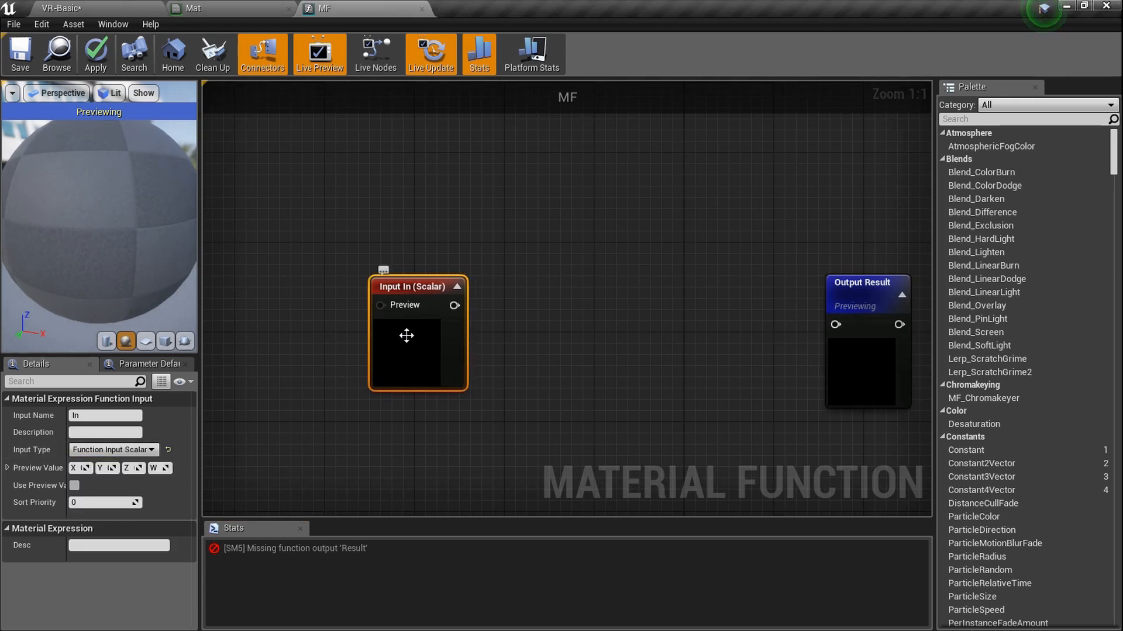
Duplicate the Input In node, placing the copy below it, and set the copy's input type to Function Input Vector 3.
key("Home")
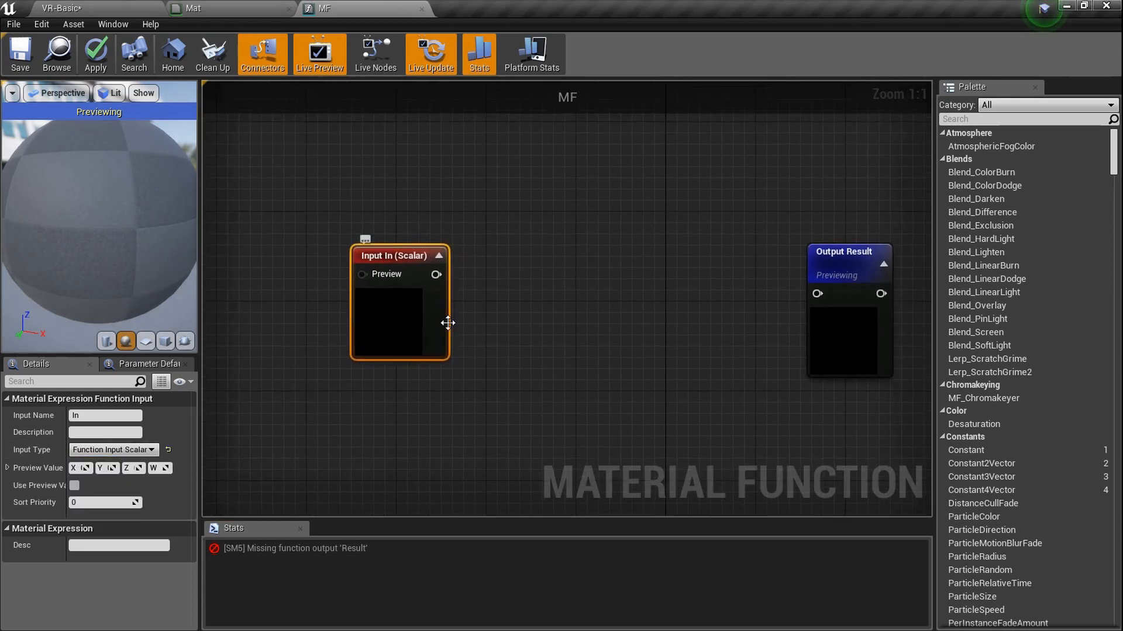
key("ctrl+w")
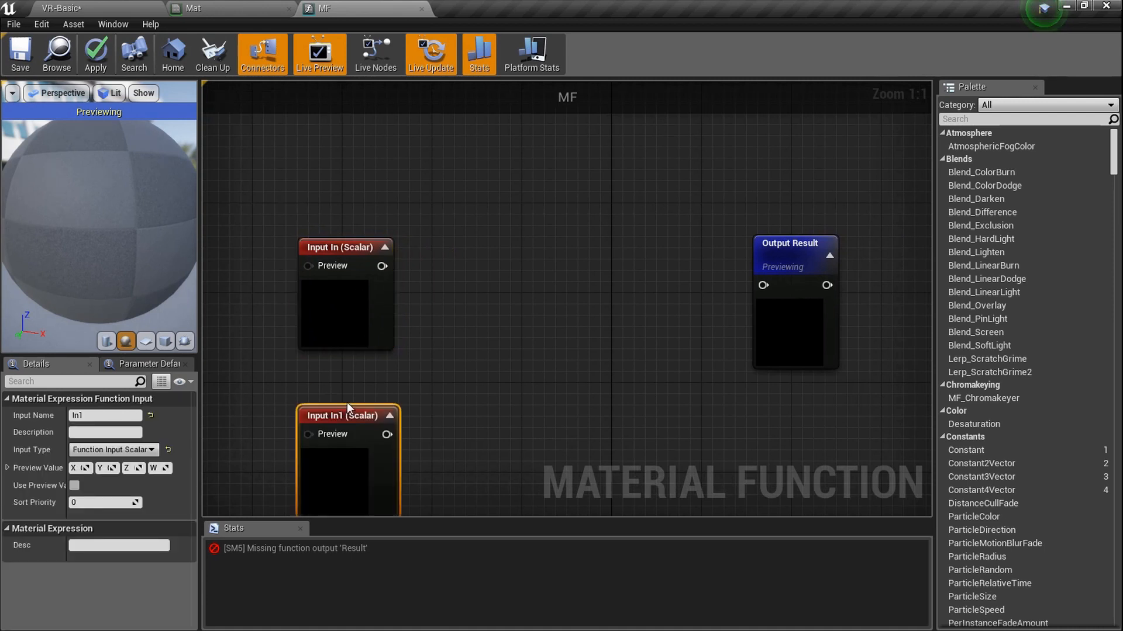
left_click(151, 450)
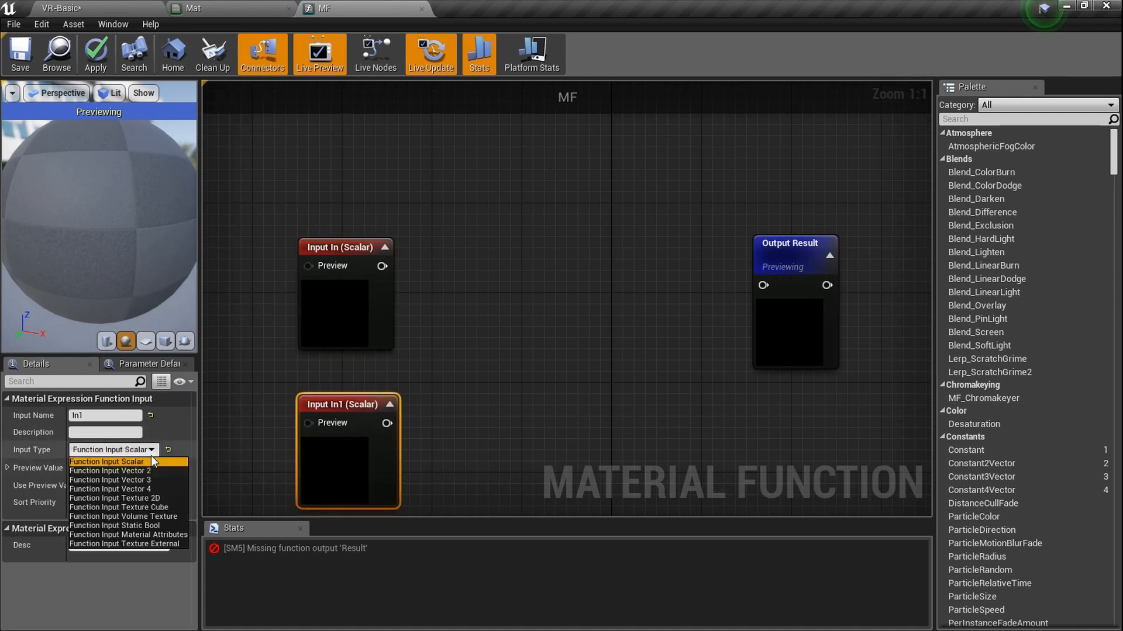
left_click(159, 481)
Duplicate the Output Result node and place the copy directly below the original.
right_click_drag(556, 399, 378, 379)
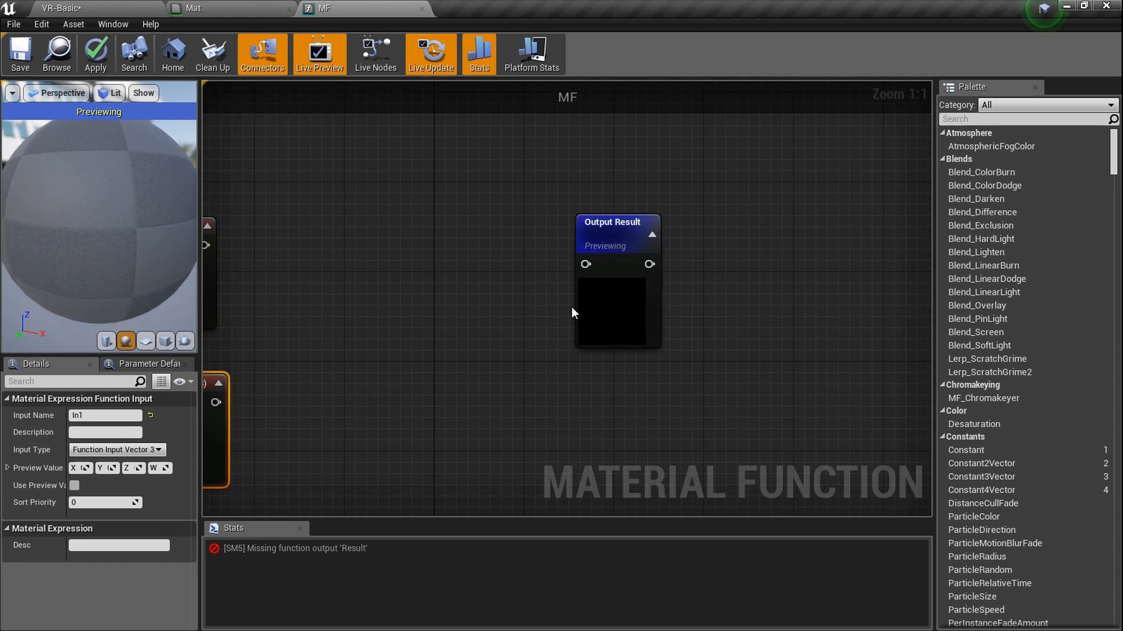
left_click(571, 308)
left_click(585, 330)
key("ctrl+w")
left_click_drag(615, 406, 637, 394)
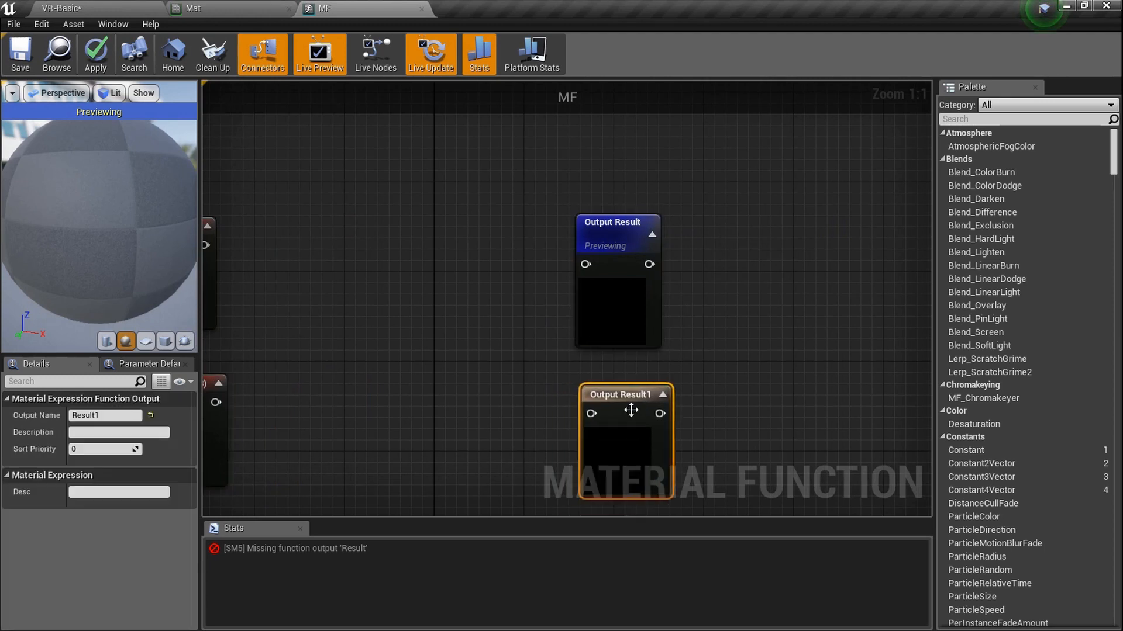
Stop previewing the original Output Result node and start previewing it again.
left_click(623, 305)
right_click(624, 304)
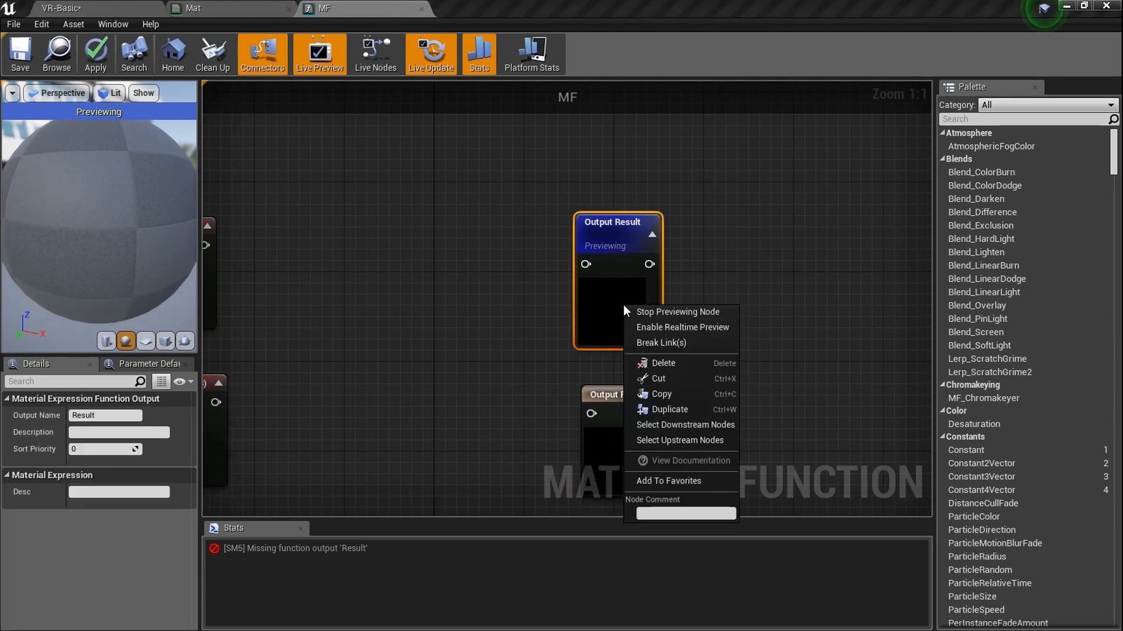
left_click(689, 306)
right_click(582, 295)
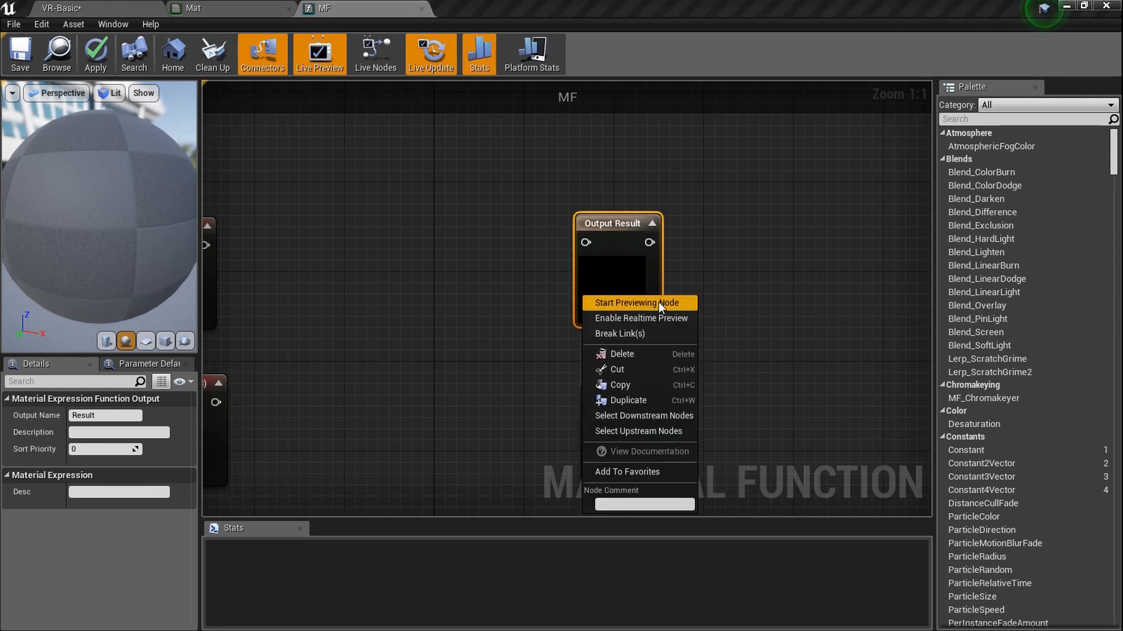
left_click(659, 301)
Connect the In1 vector input to the second output node, and rename the two outputs S Out and V Out.
right_click_drag(397, 374, 492, 375)
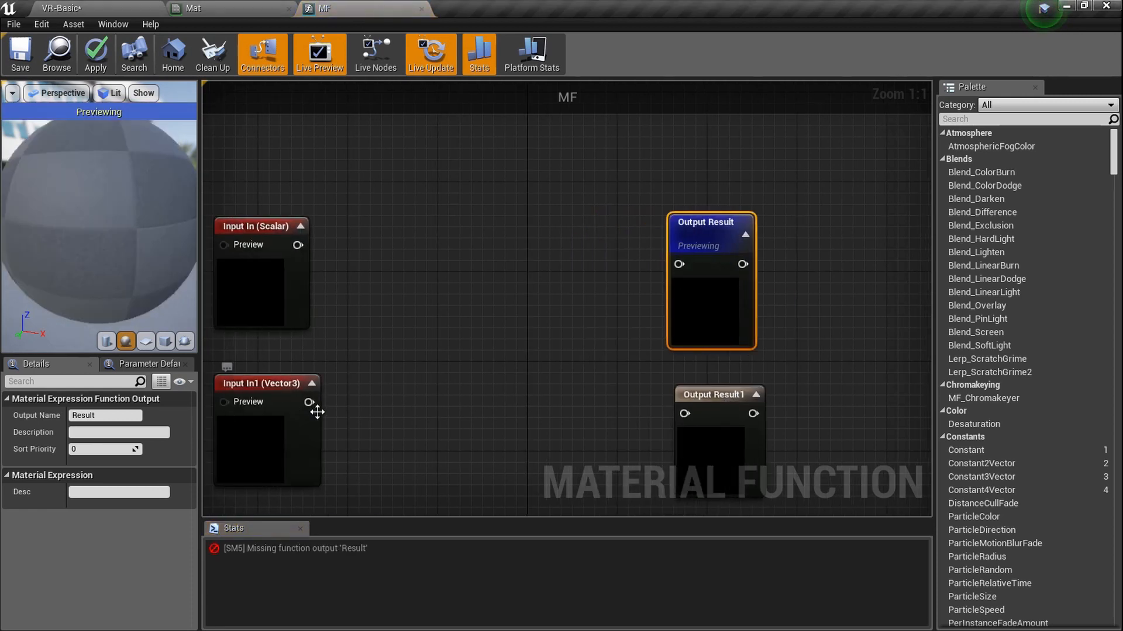
left_click_drag(309, 404, 682, 414)
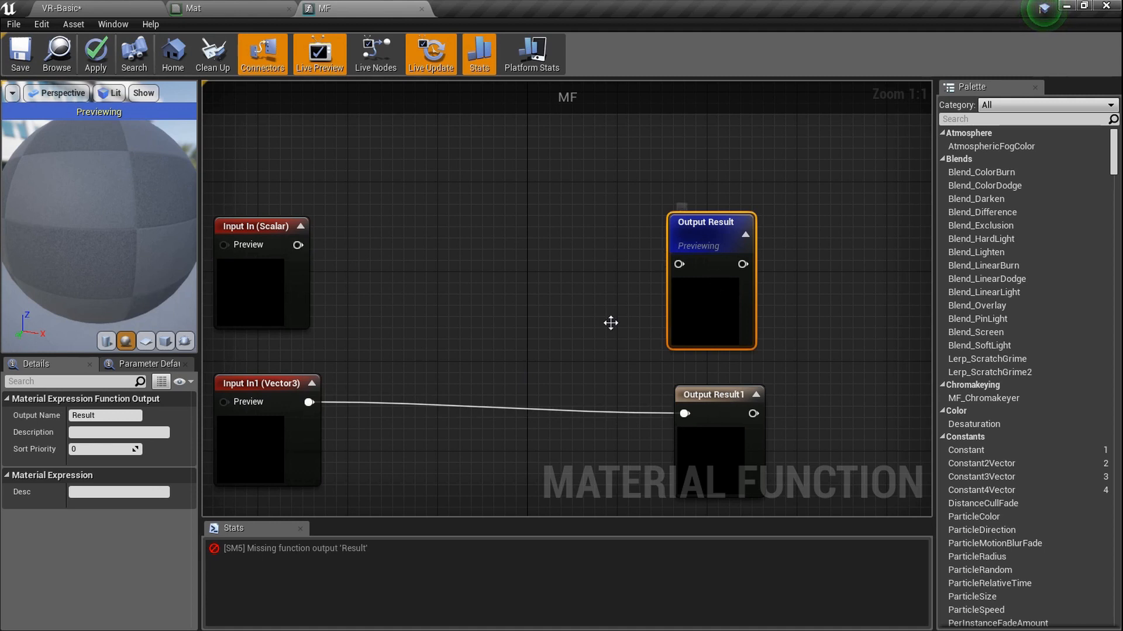
key("Return")
left_click(269, 308)
left_click(266, 453)
right_click_drag(680, 456, 595, 433)
left_click(595, 434)
left_click(116, 416)
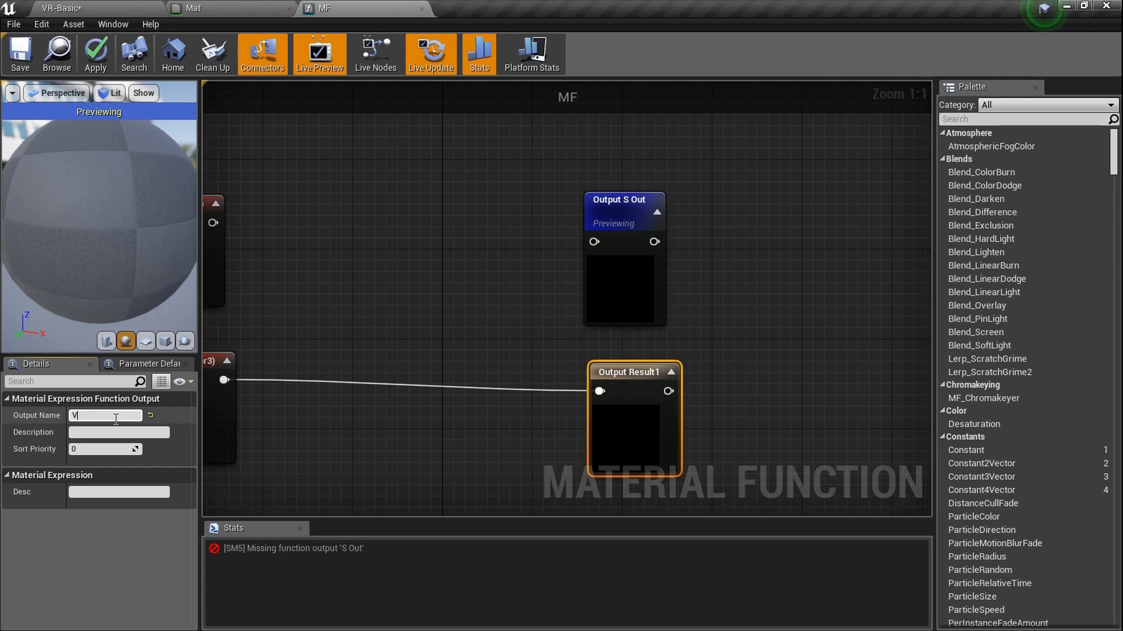
key("Return")
Inspect the scalar and vector input nodes and the S Out and V Out output nodes in turn.
right_click_drag(223, 404, 358, 401)
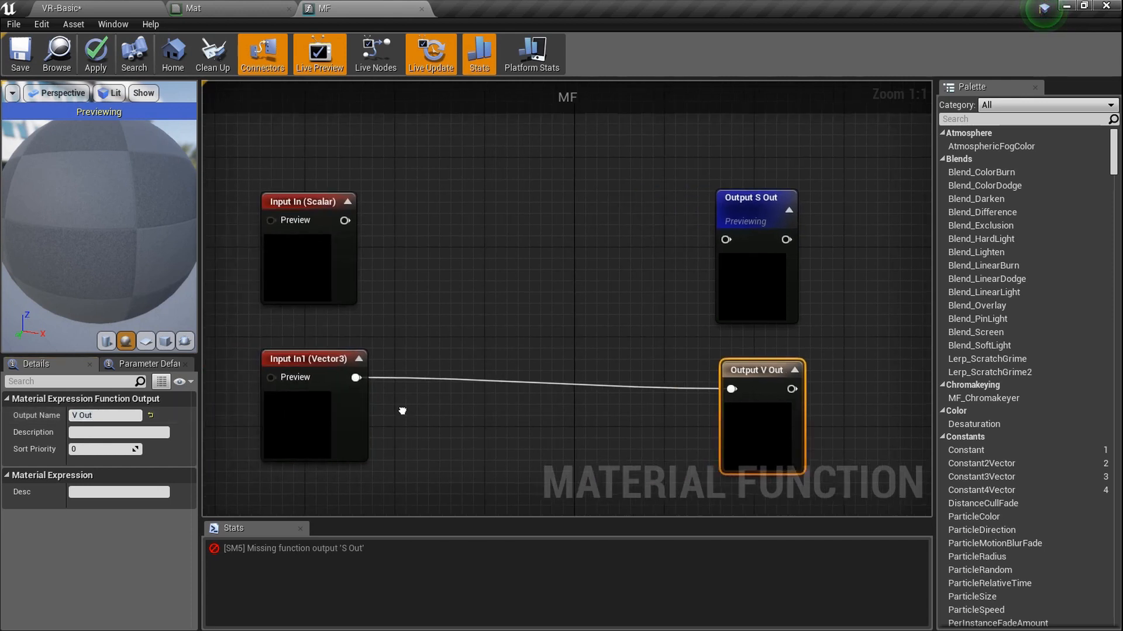
left_click(321, 415)
left_click(116, 415)
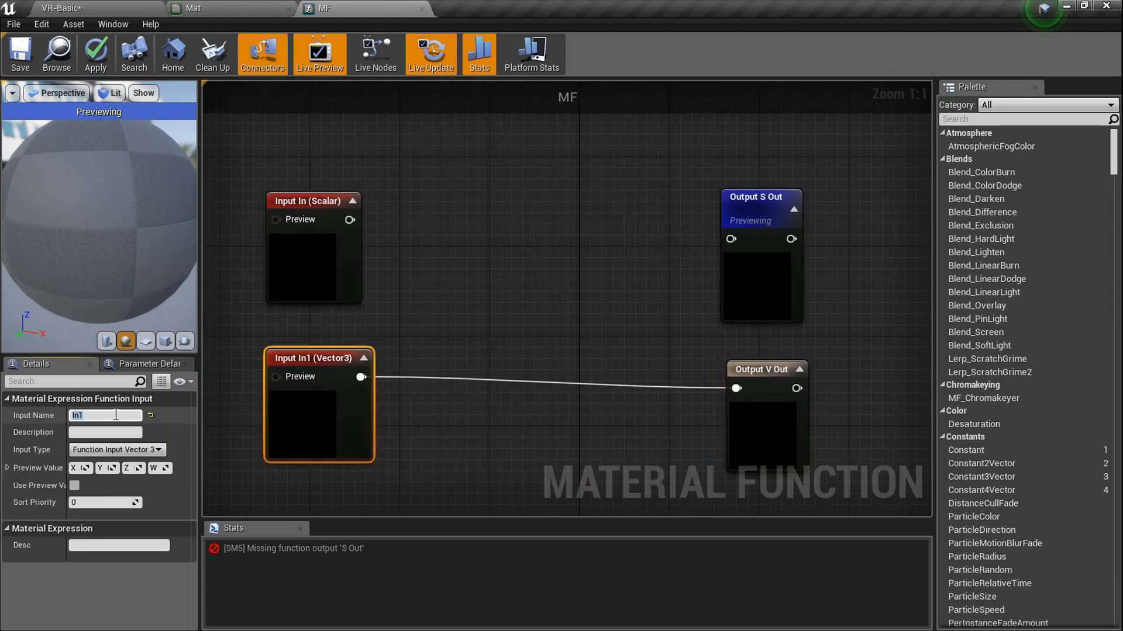
left_click(310, 371)
left_click(345, 286)
left_click(748, 275)
left_click(774, 436)
Add a Noise node to the MF graph and place it above the scalar input node.
right_click_drag(489, 329, 441, 358)
right_click(397, 259)
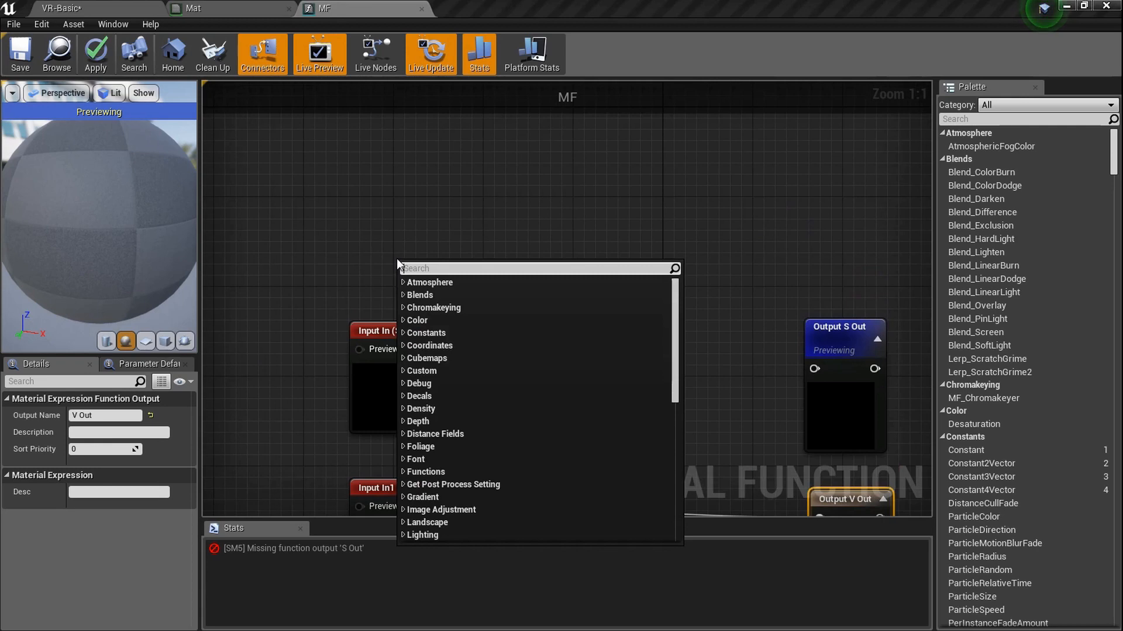
type("noise")
key("Return")
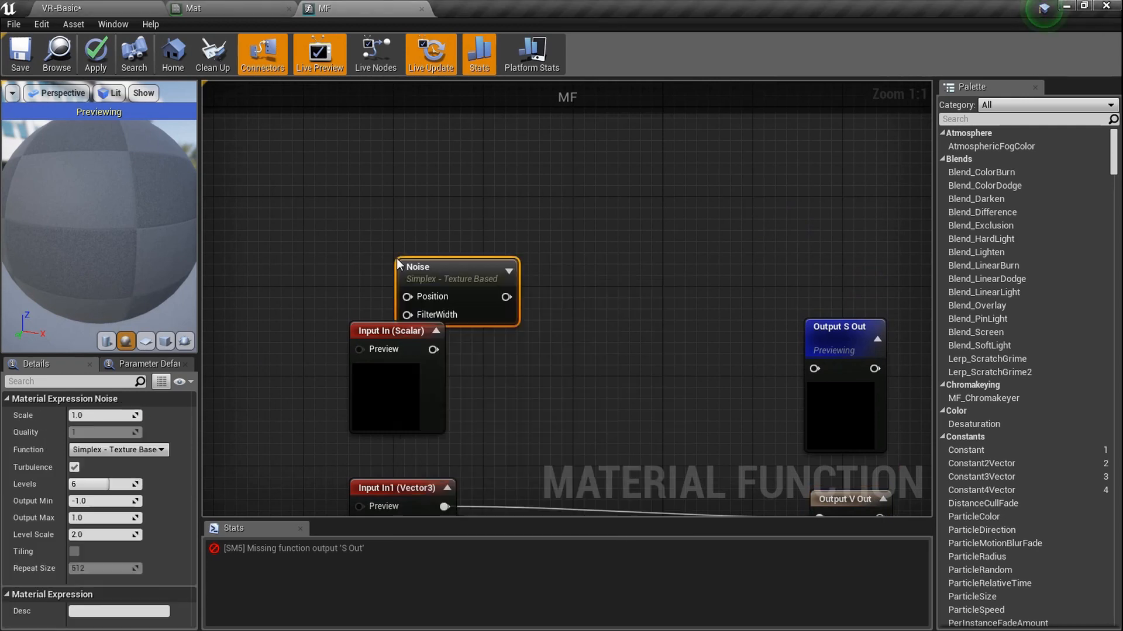
left_click_drag(399, 263, 351, 193)
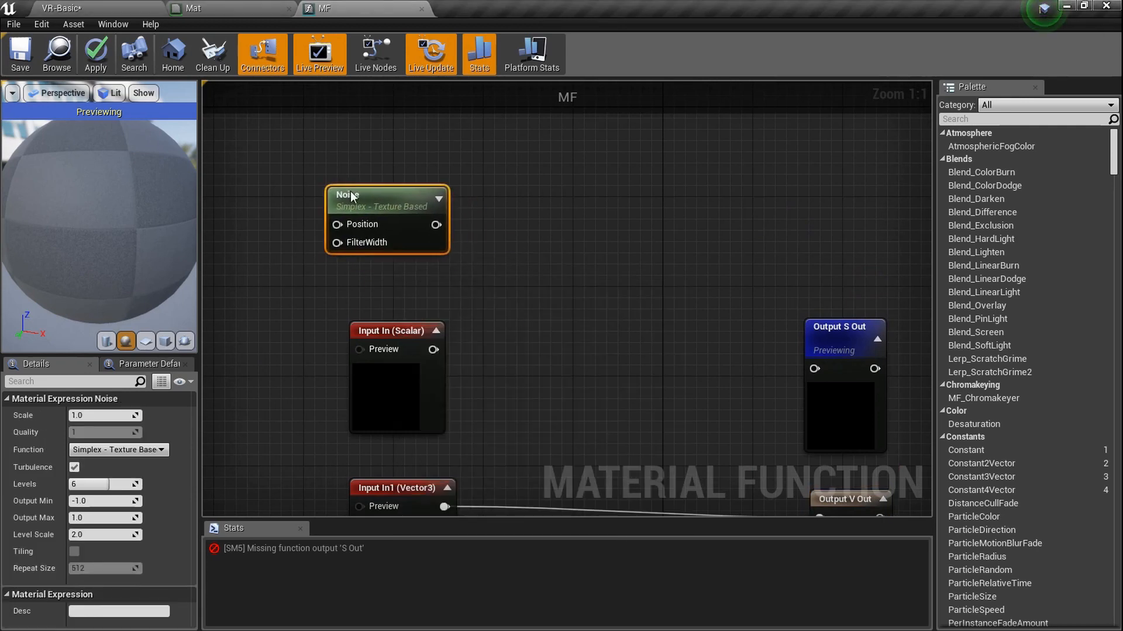
Add a Lerp node that feeds Output S Out and connect the Noise node to its Alpha input.
left_click(518, 251)
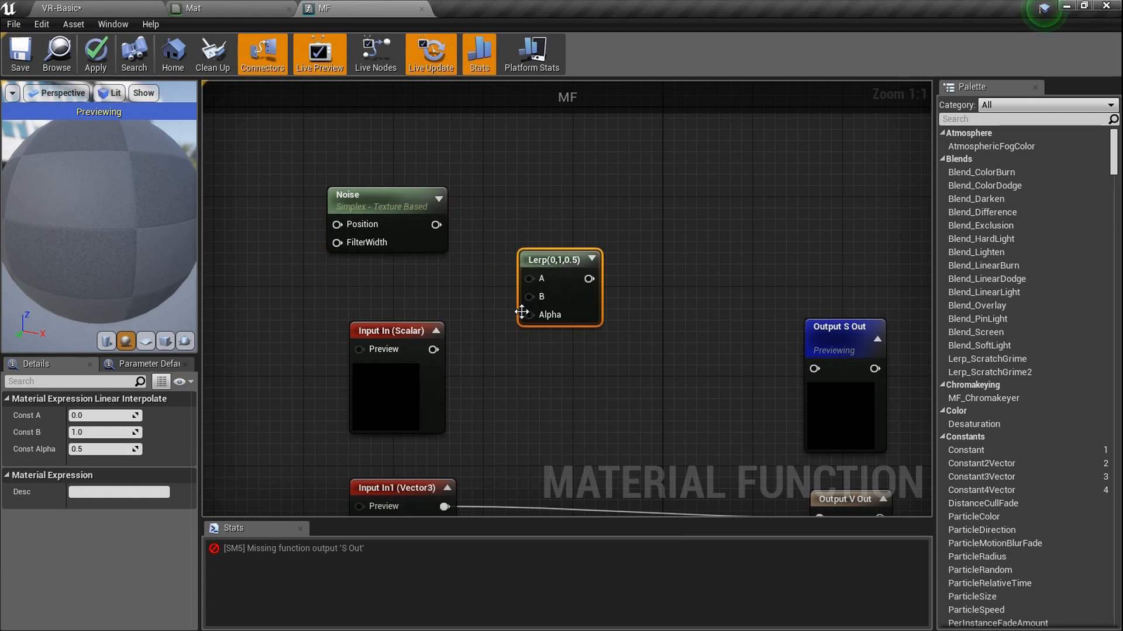
left_click_drag(568, 278, 814, 370)
left_click_drag(438, 226, 589, 334)
left_click_drag(395, 358, 396, 382)
left_click_drag(397, 248, 409, 271)
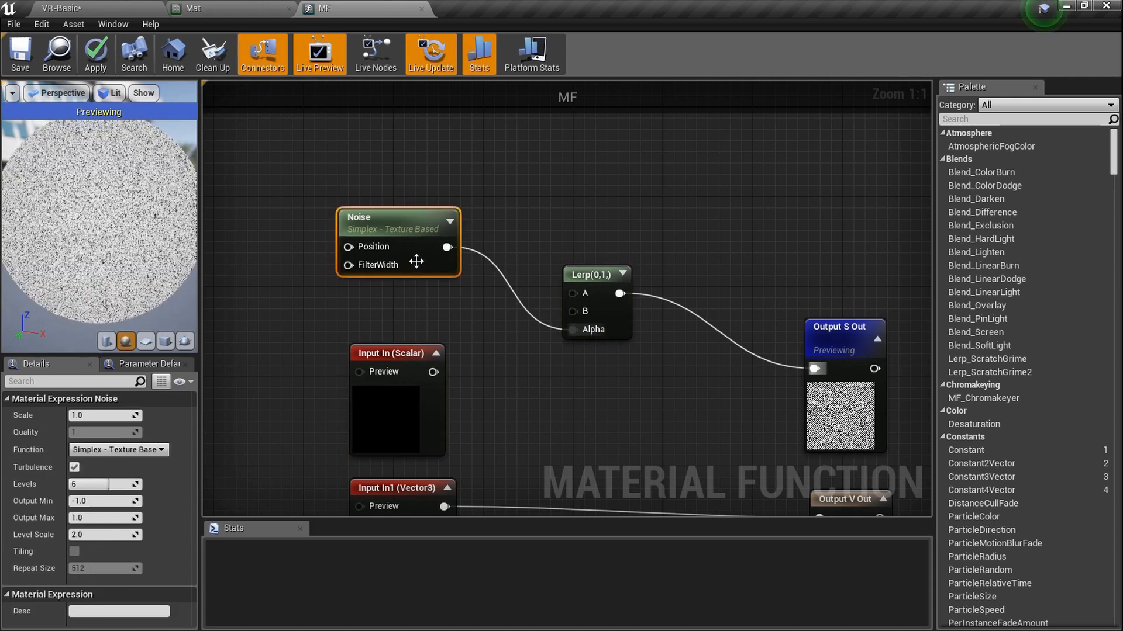
Set the Noise node's Scale to 0.01 and Level Scale to 3, and enlarge the preview area to show the whole sphere.
left_click(111, 416)
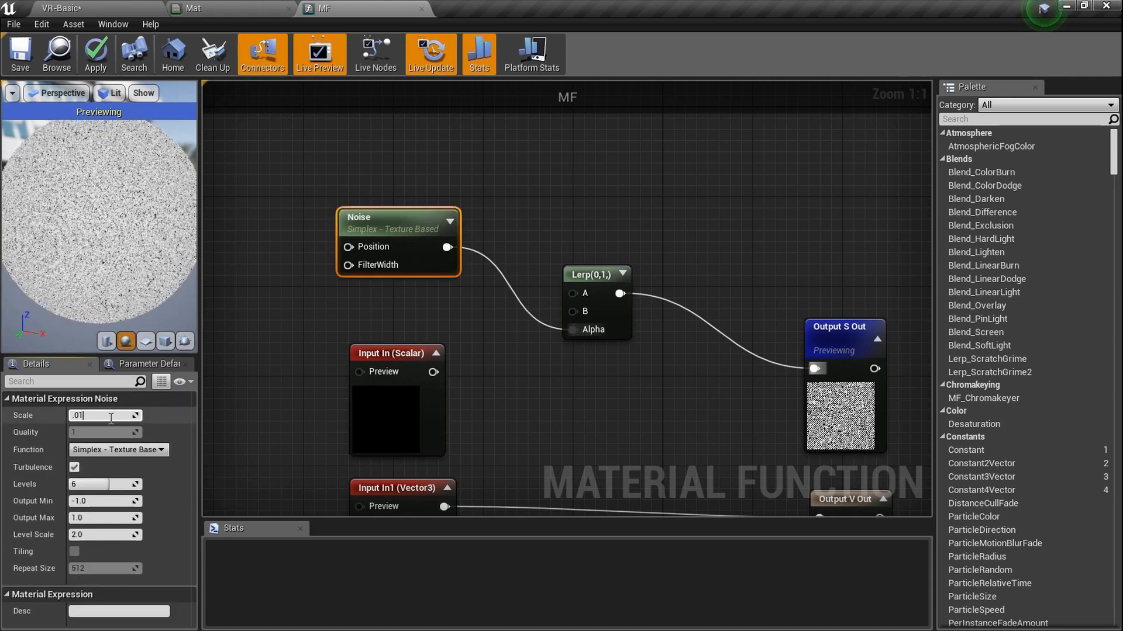
key("Return")
left_click(97, 536)
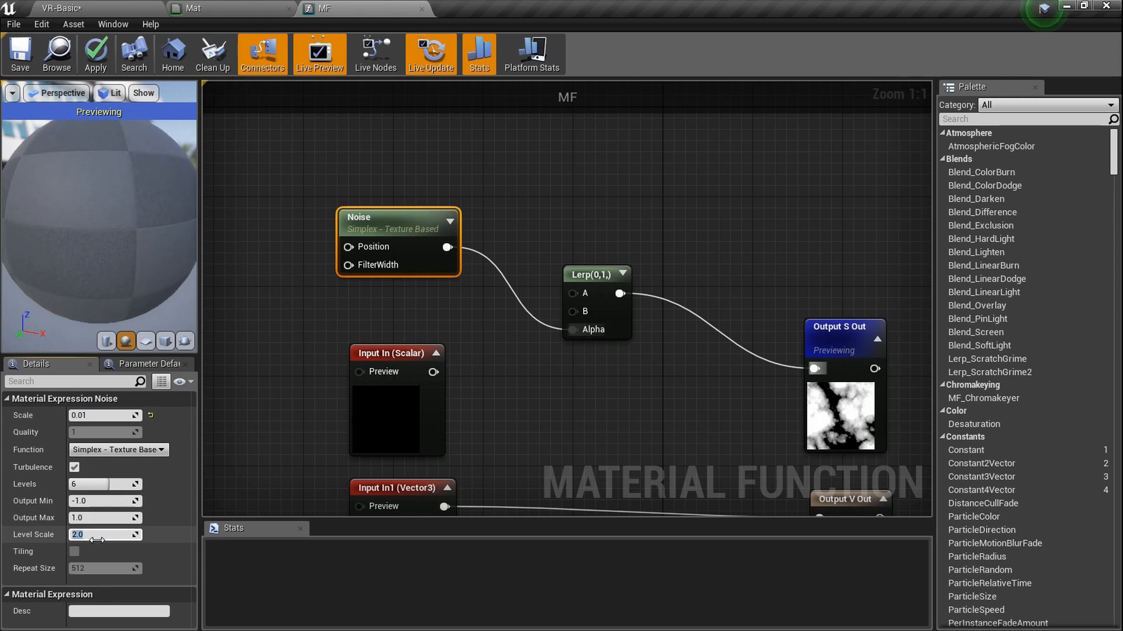
type("3")
key("Return")
scroll(128, 230, "down", 4)
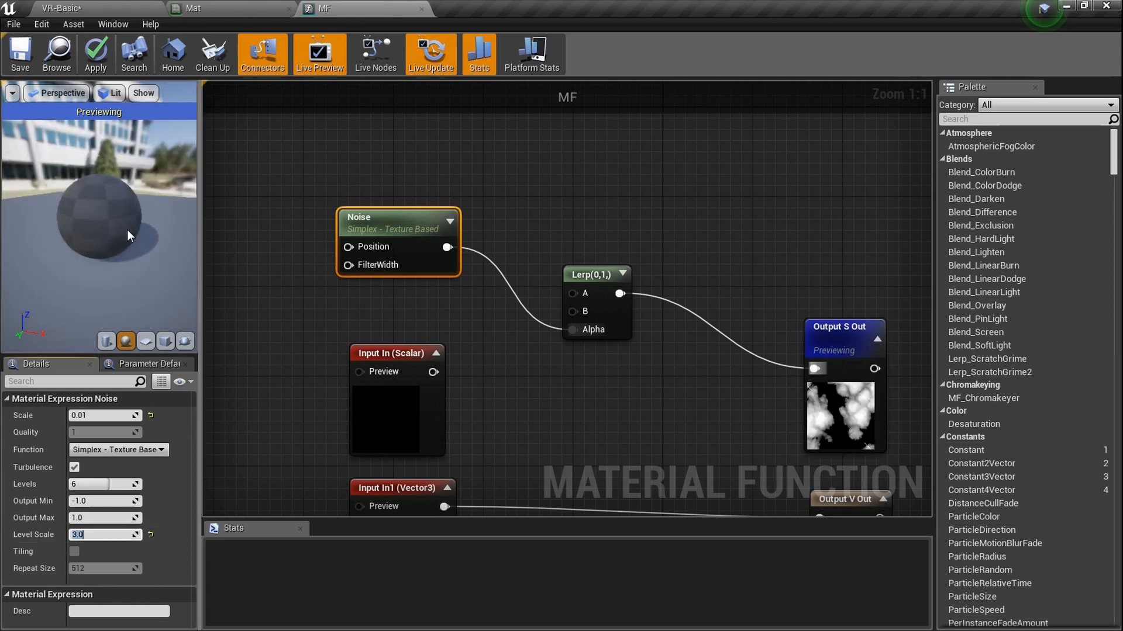
left_click_drag(200, 279, 223, 279)
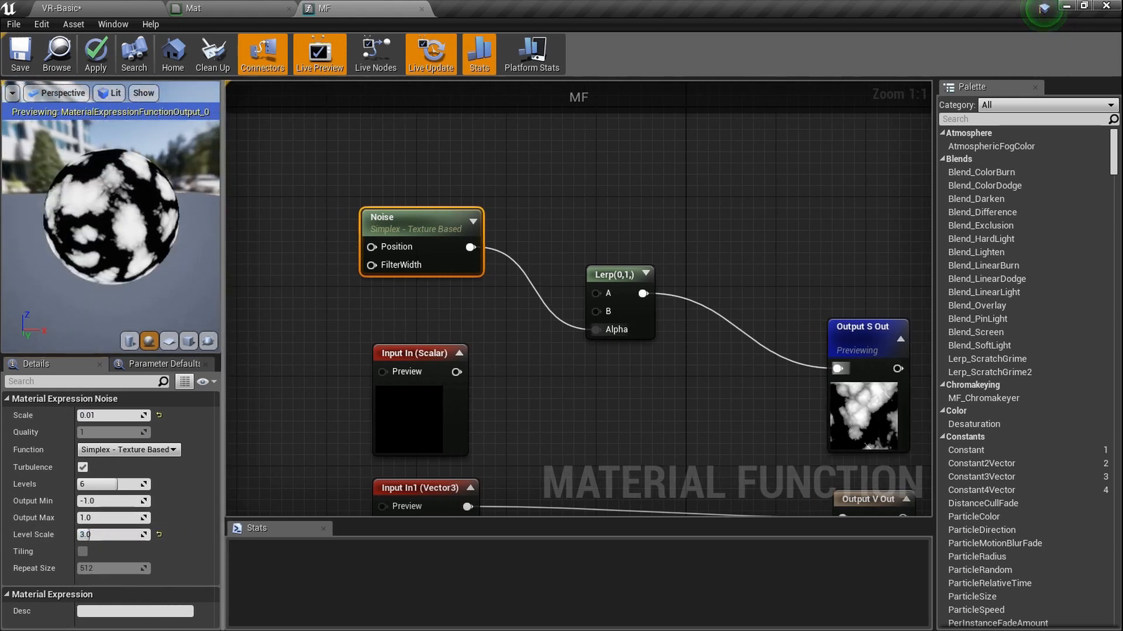
Place a copy of the Noise node below the original and set the copy's Scale to 1.
left_click_drag(421, 235, 388, 178)
key("ctrl+c")
left_click(340, 259)
key("ctrl+v")
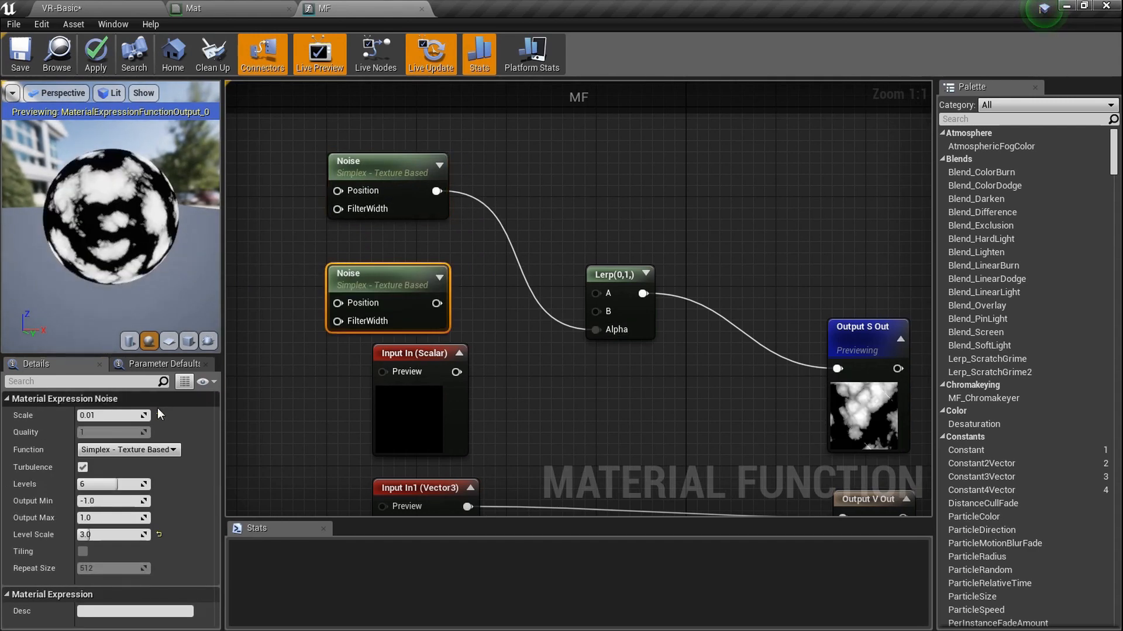
type("1")
key("Return")
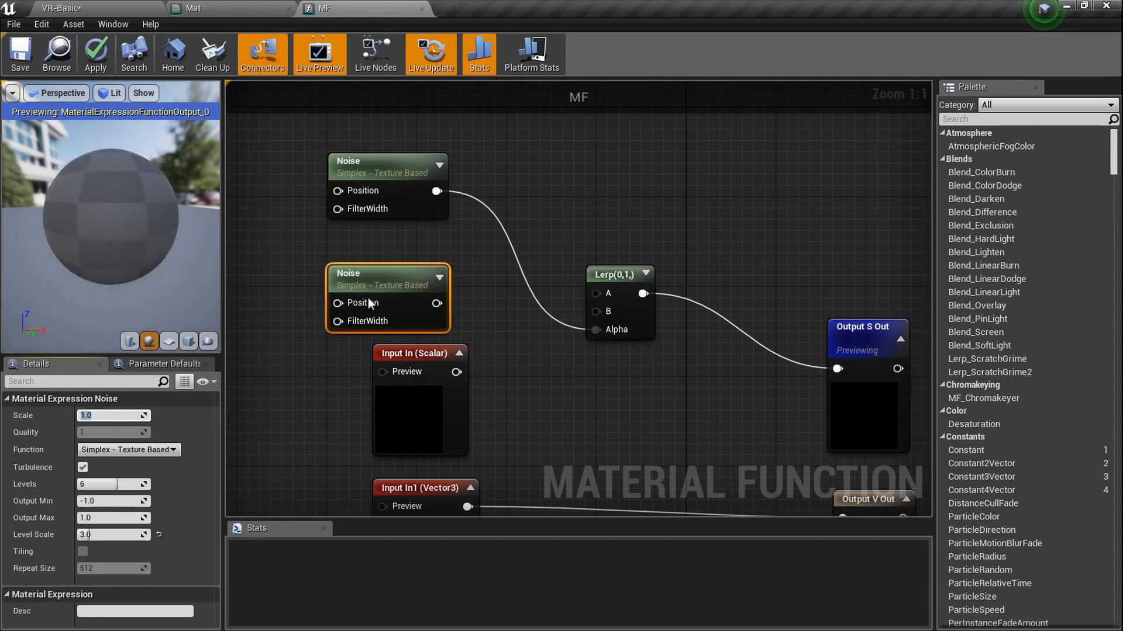
left_click_drag(368, 297, 345, 286)
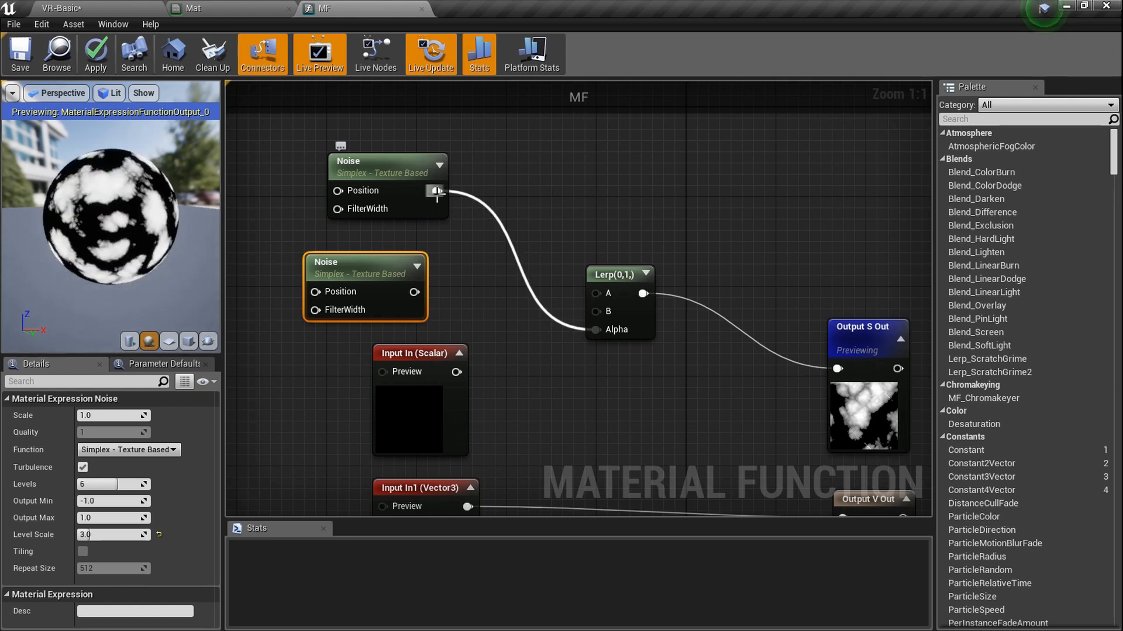
Add a Subtract node that subtracts the second Noise from the first, and connect its result to the Lerp's Alpha input.
left_click_drag(435, 191, 462, 258)
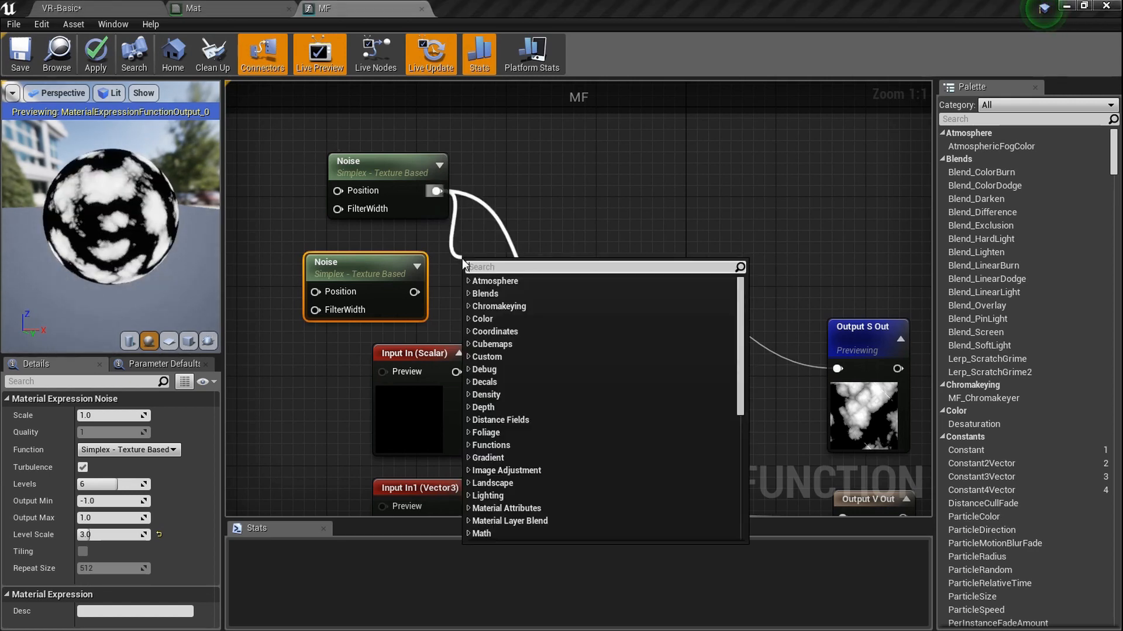
type("subtract")
key("Return")
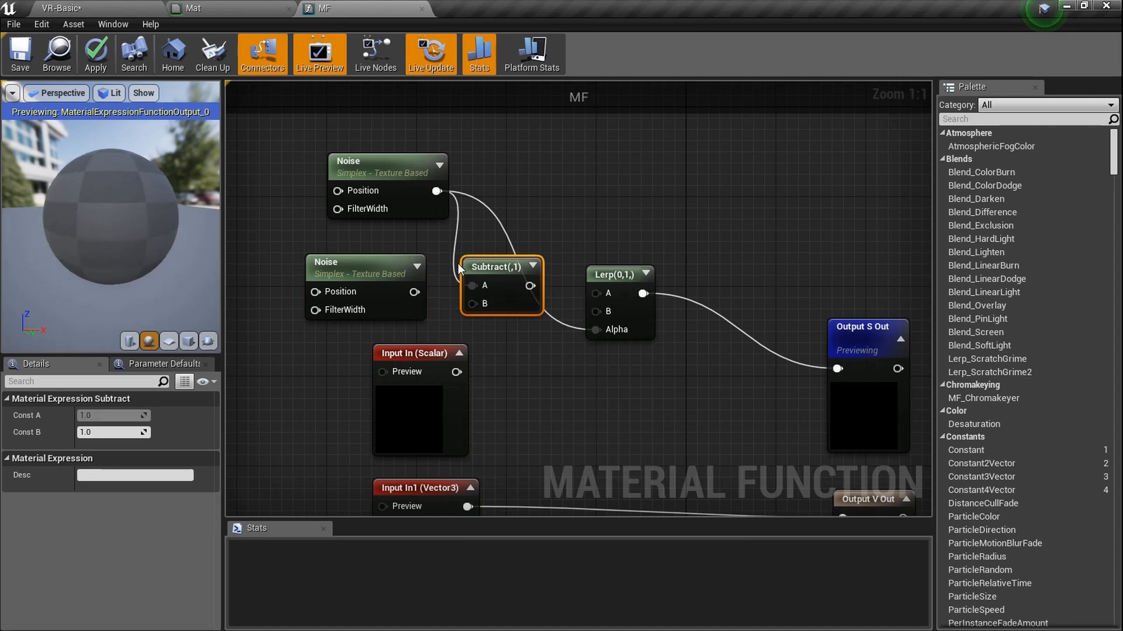
left_click_drag(414, 292, 596, 330)
left_click_drag(111, 228, 157, 245)
scroll(111, 229, "up", 5)
scroll(111, 228, "down", 5)
Connect the Input In (Scalar) node to the Lerp node's A input.
right_click_drag(467, 294, 465, 244)
left_click_drag(410, 303, 595, 244)
right_click_drag(616, 270, 517, 297)
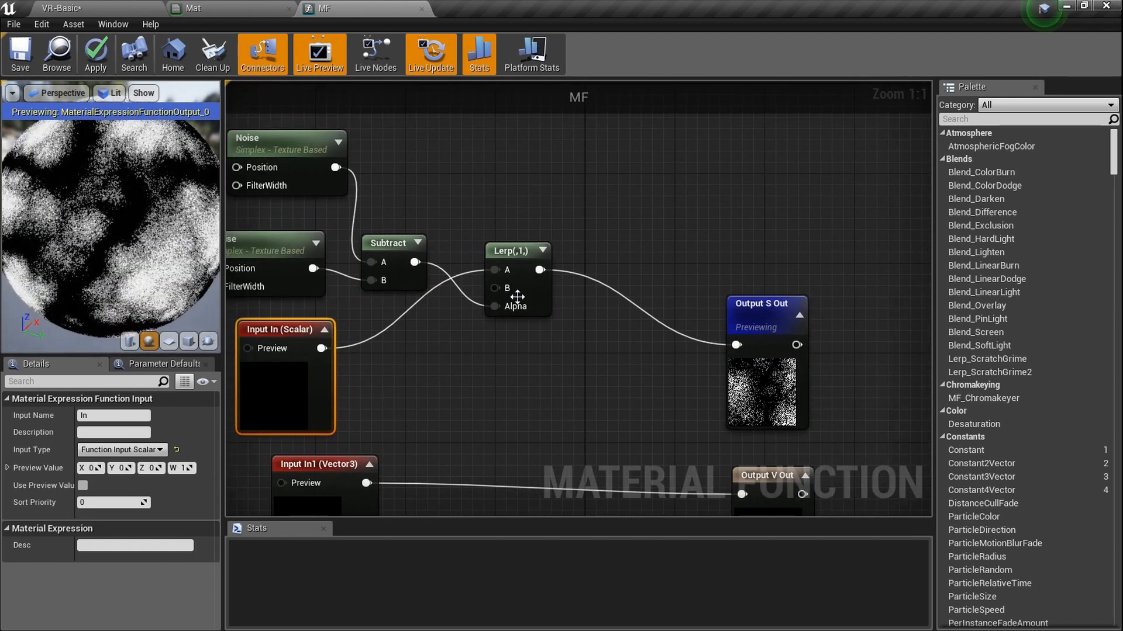
scroll(517, 297, "down", 2)
scroll(352, 375, "up", 4)
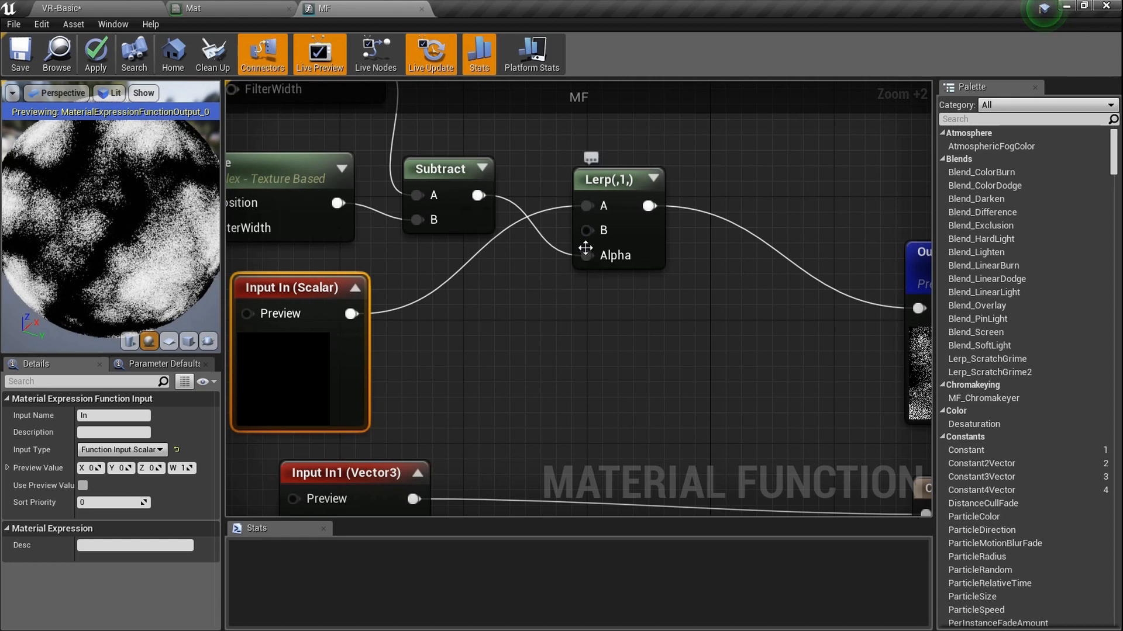
scroll(588, 230, "down", 4)
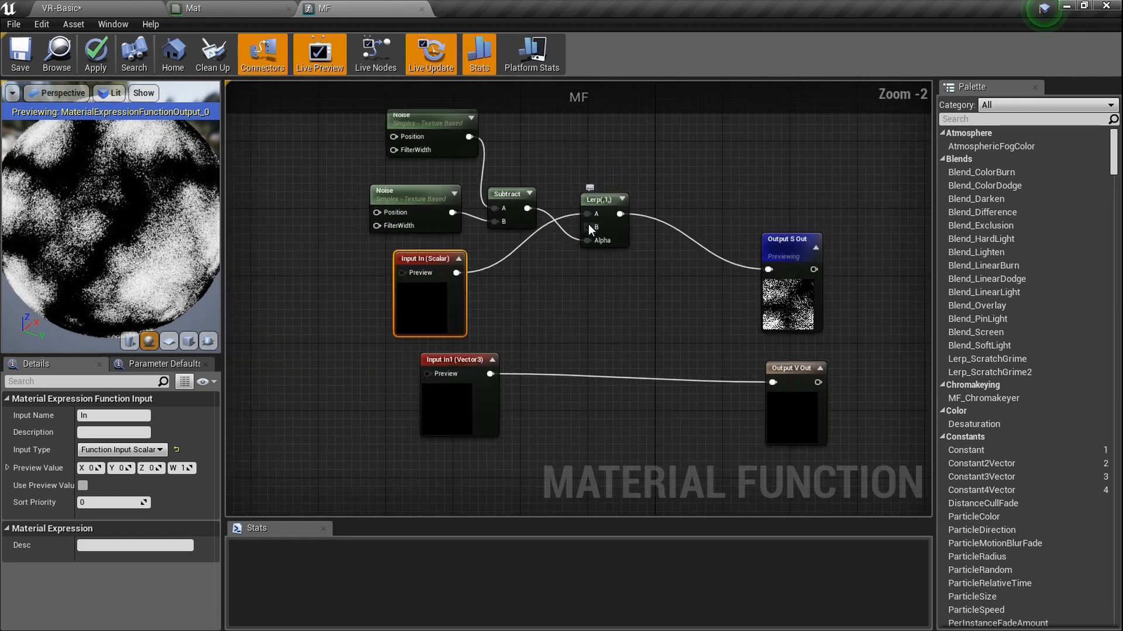
right_click_drag(588, 230, 571, 200)
right_click_drag(570, 300, 515, 315)
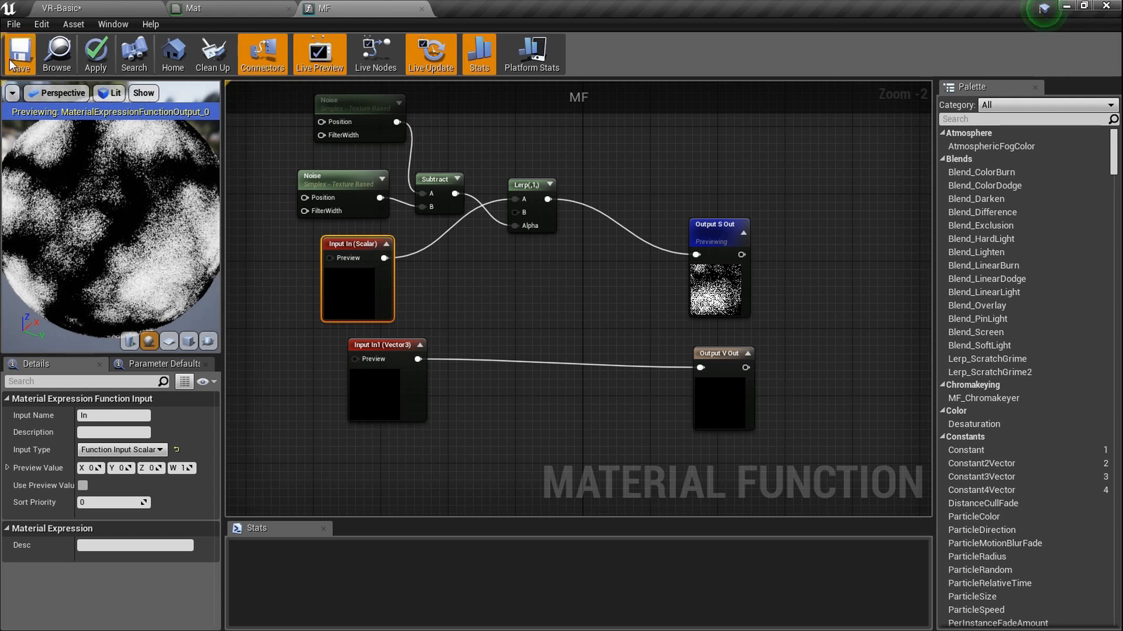
Add the MF function from the level's content folder as a node in the Mat material's graph.
left_click(231, 8)
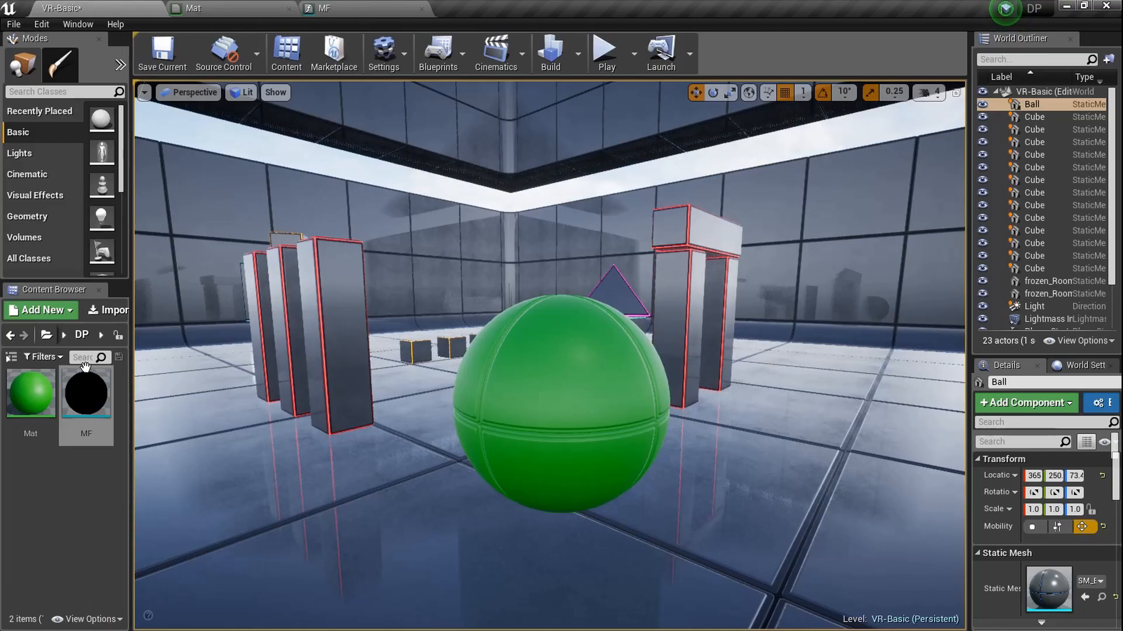
left_click(86, 389)
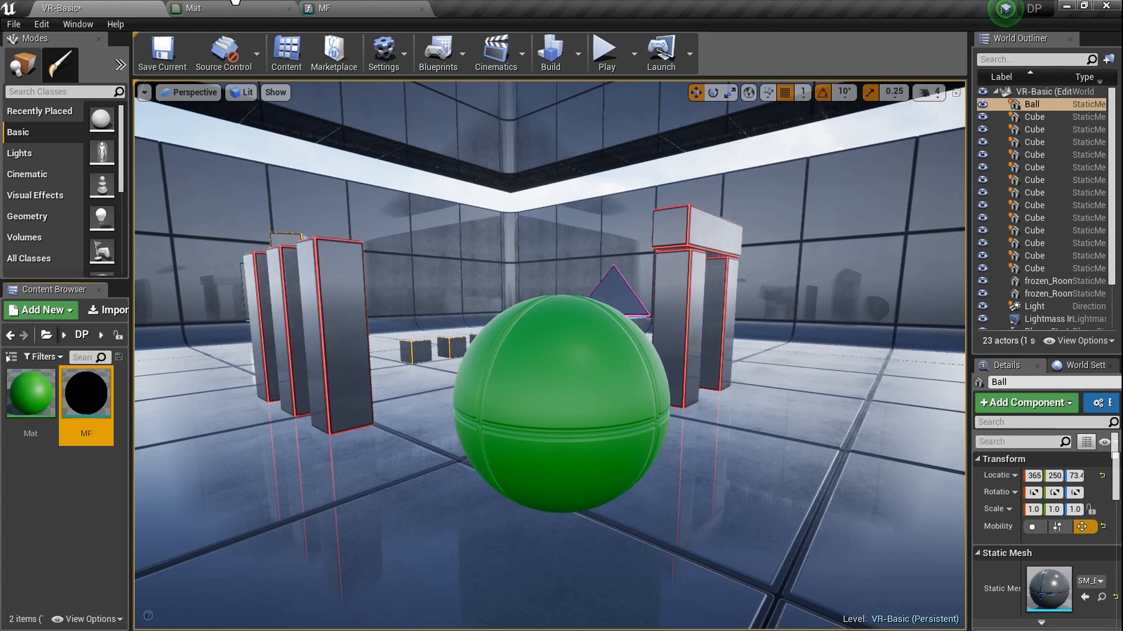
left_click(236, 3)
left_click_drag(383, 298, 383, 299)
scroll(374, 286, "up", 3)
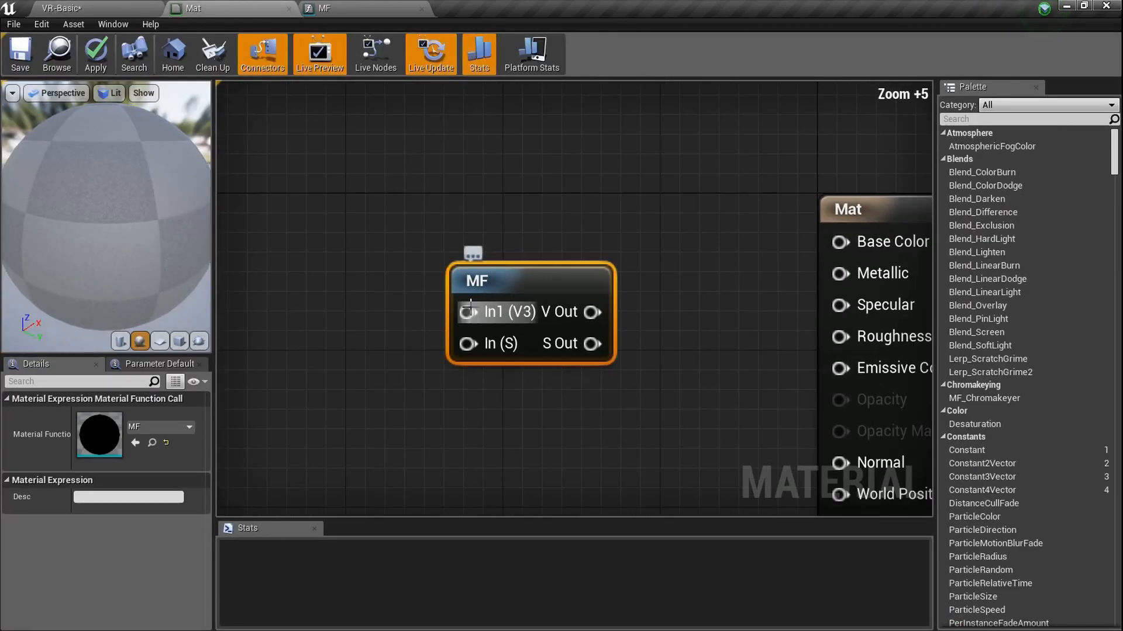
scroll(342, 273, "down", 3)
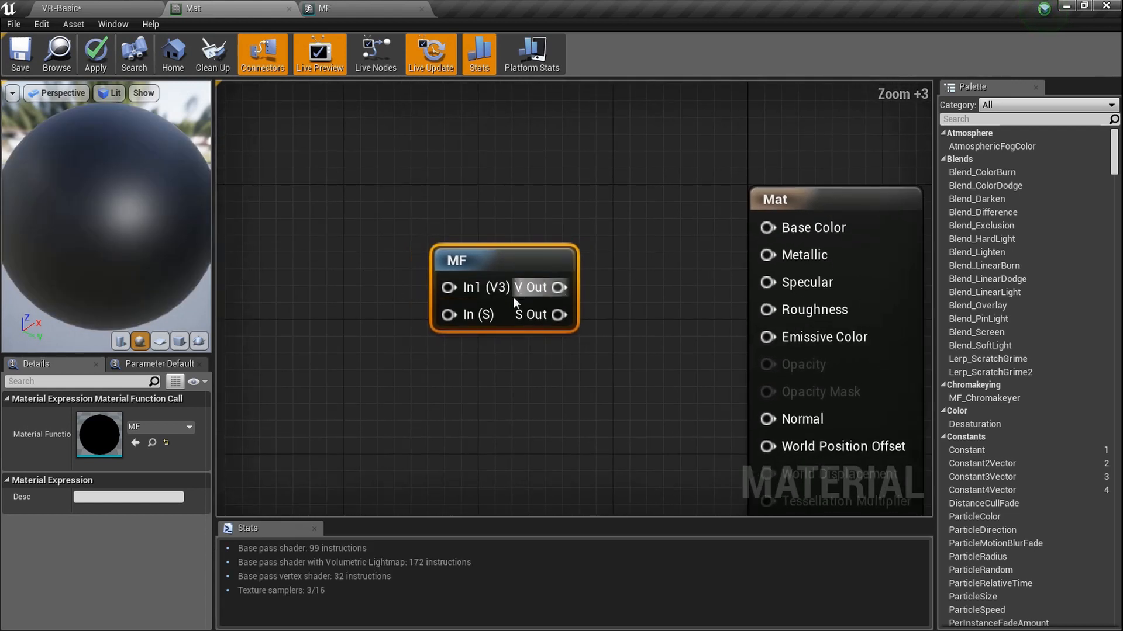
Add a Constant3Vector connected to MF's In1 (V3) input, and connect MF's V Out to Mat's Base Color.
left_click(311, 344)
left_click_drag(394, 354, 327, 127)
left_click_drag(372, 170, 449, 287)
left_click_drag(558, 287, 768, 228)
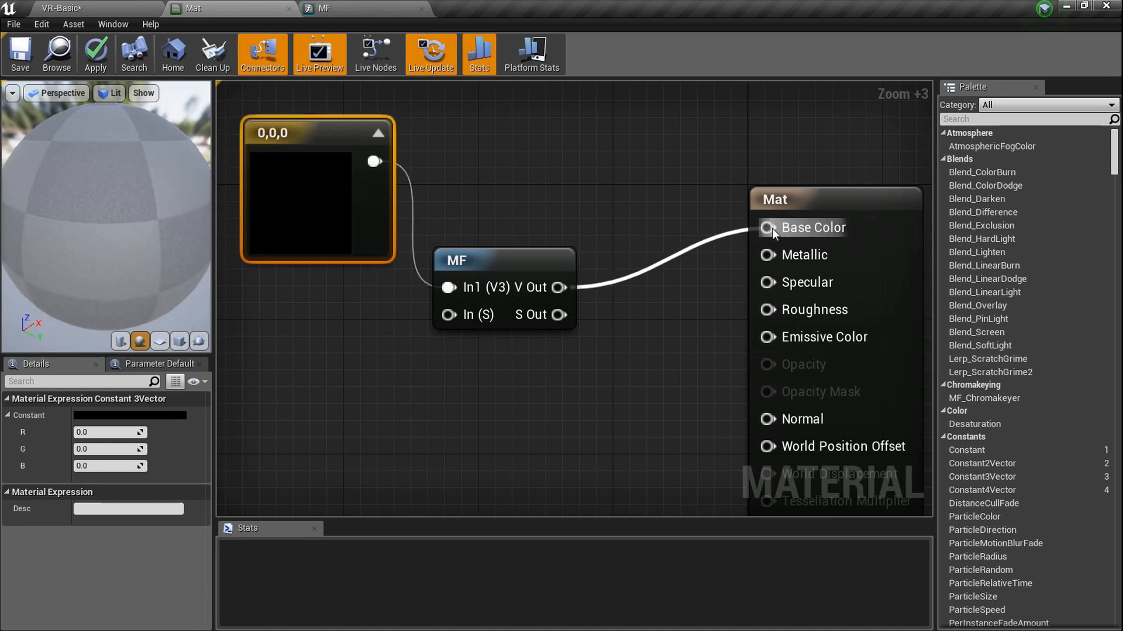
Set the Constant3Vector's colour to dark green with R 0.013731, G 0.135417 and B 0.0.
double_click(326, 220)
left_click(404, 394)
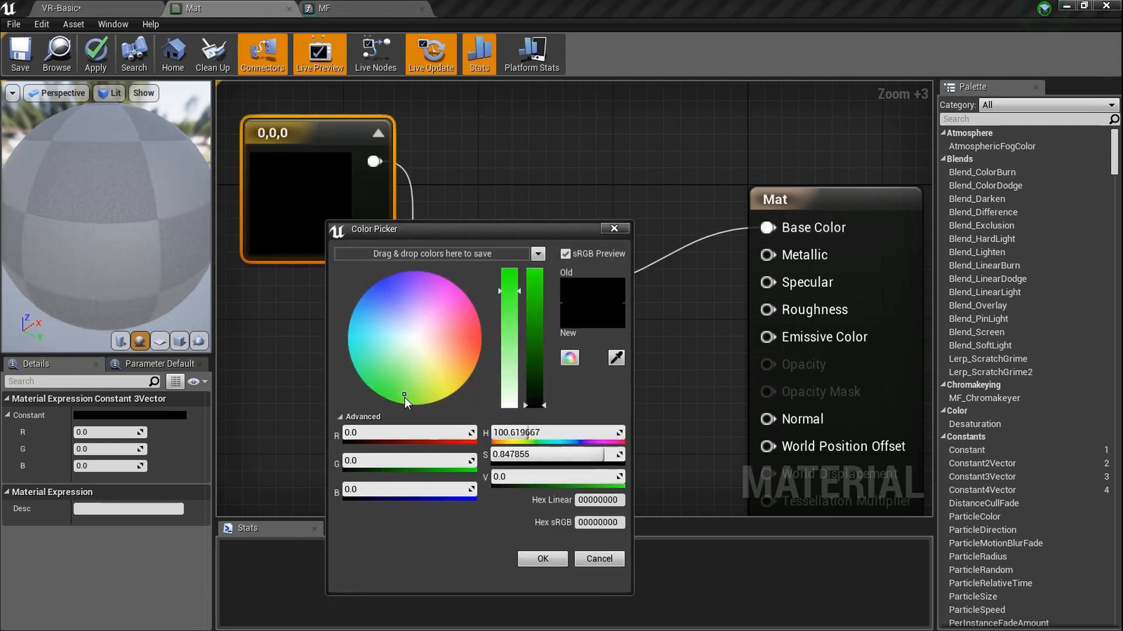
left_click_drag(546, 384, 527, 389)
left_click_drag(391, 393, 379, 419)
left_click(526, 558)
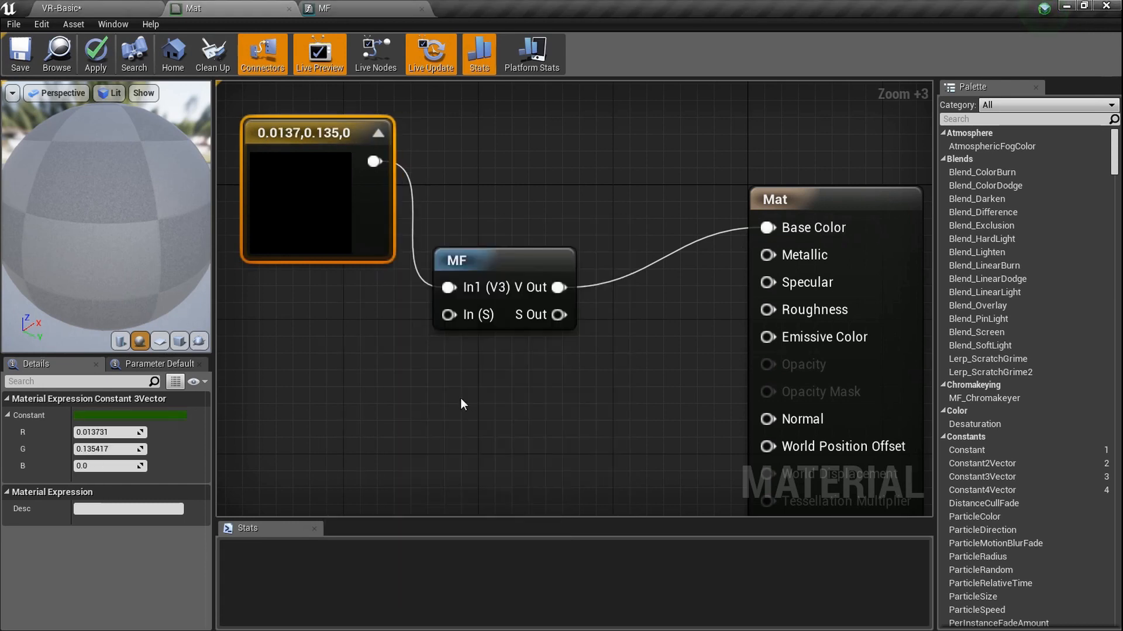
Add a Constant of 0 connected to MF's In (S) input, and connect MF's S Out to Mat's Metallic.
scroll(460, 374, "down", 1)
right_click_drag(461, 374, 399, 391)
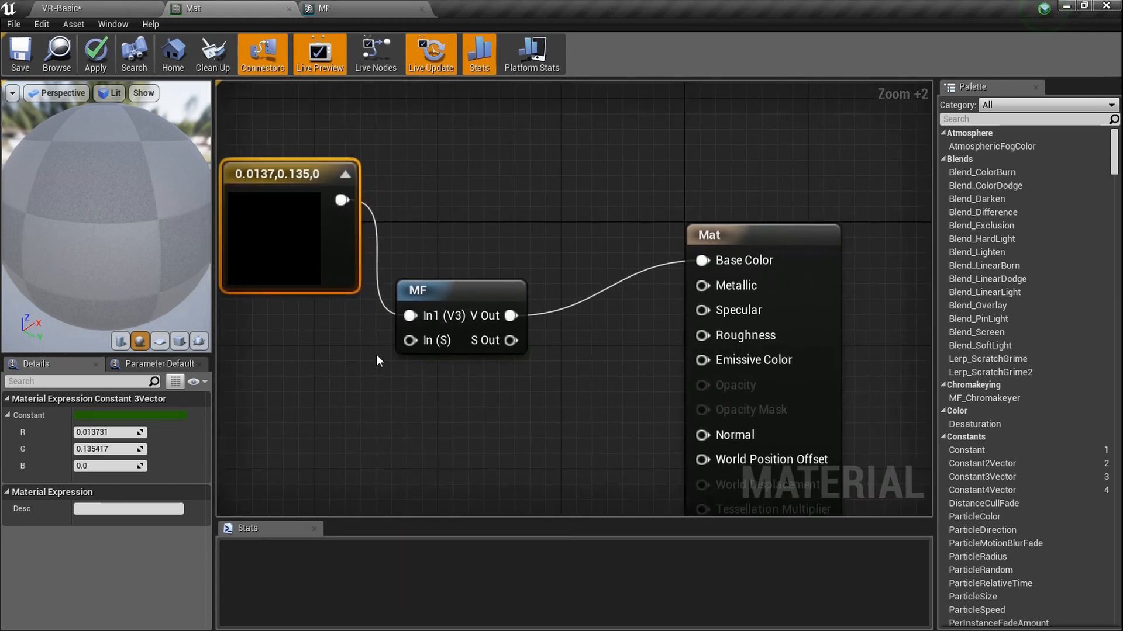
left_click(384, 339)
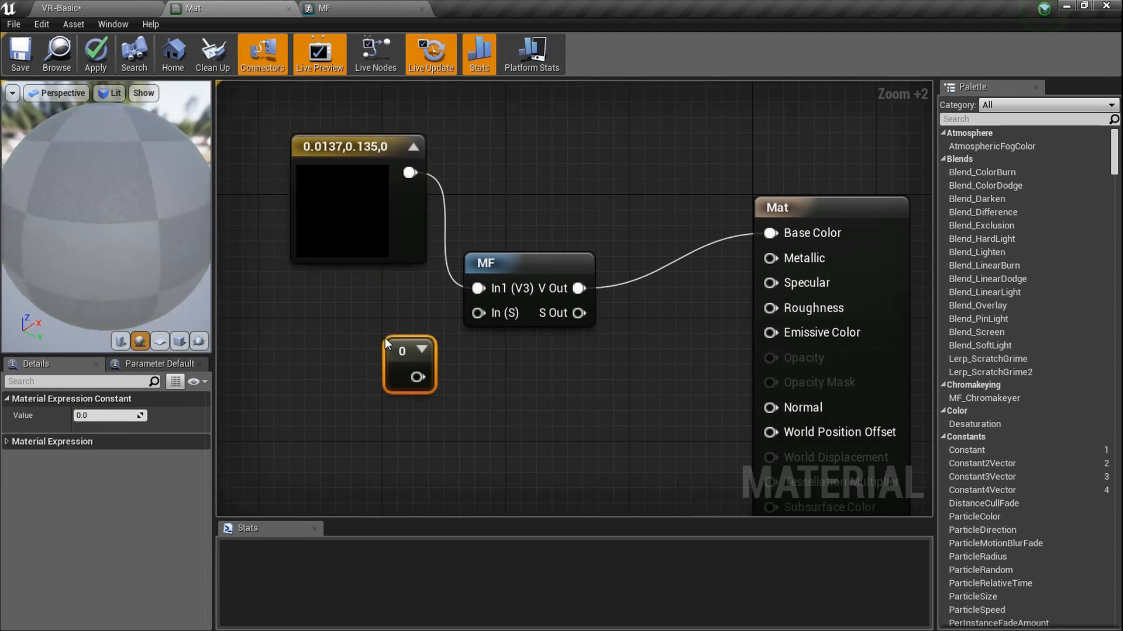
left_click_drag(391, 383, 495, 308)
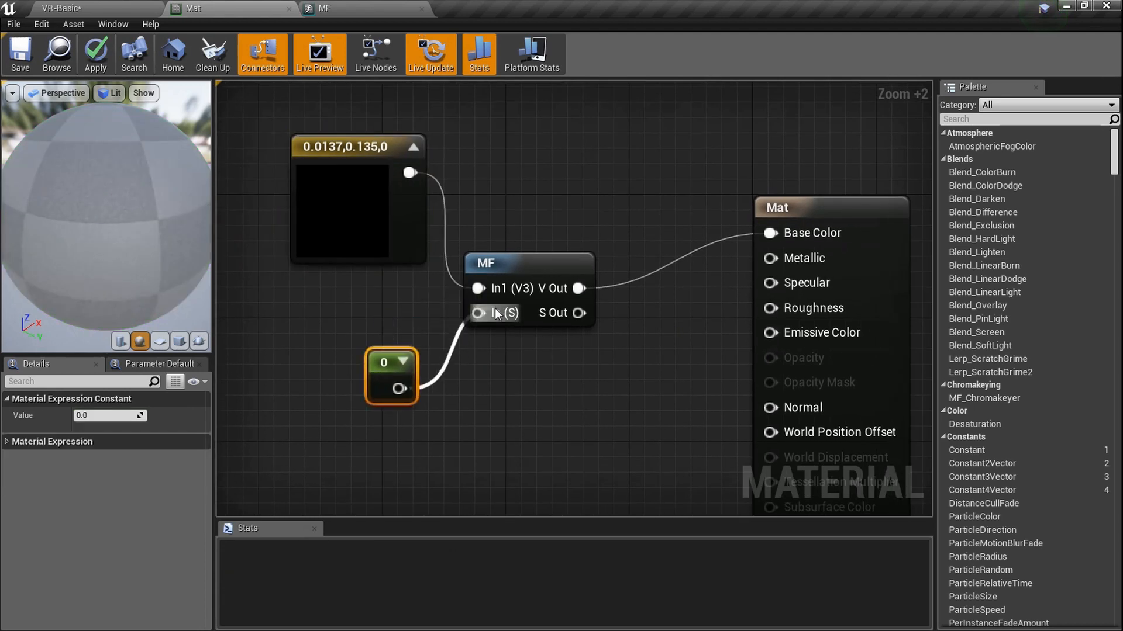
left_click_drag(579, 313, 771, 259)
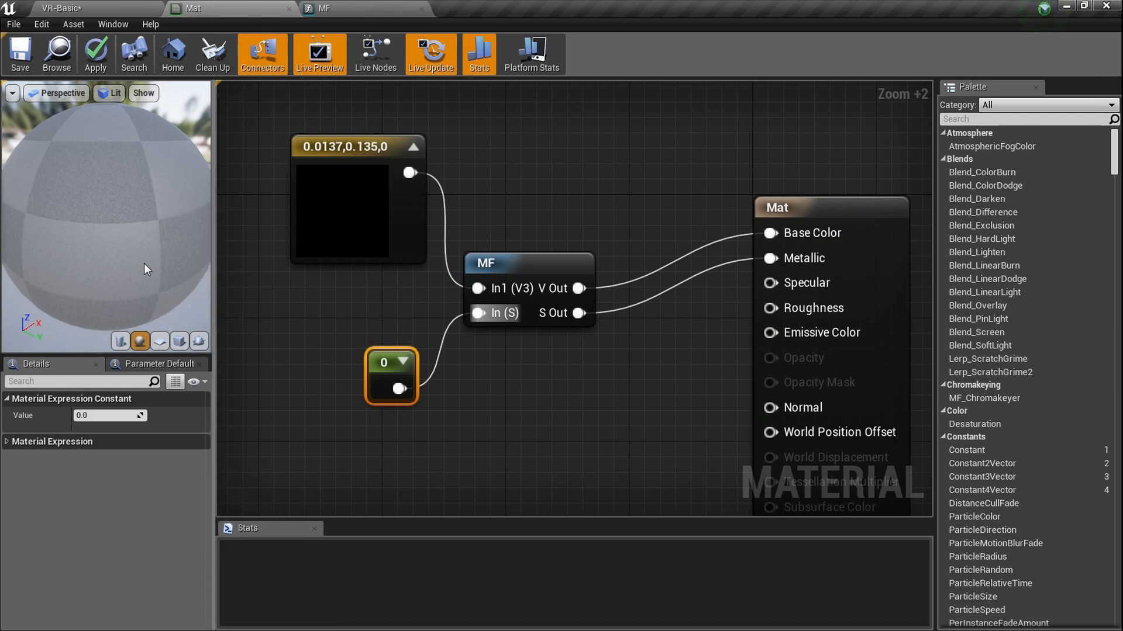
Connect MF's S Out to Mat's Specular and Roughness inputs as well.
left_click_drag(114, 251, 205, 251)
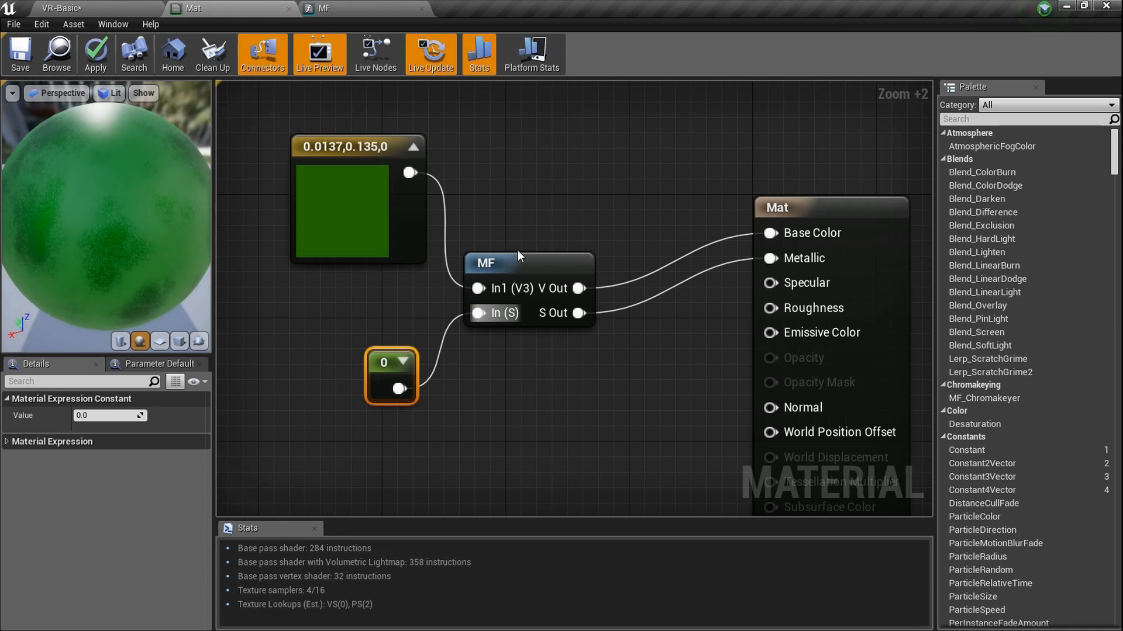
left_click_drag(757, 290, 770, 283)
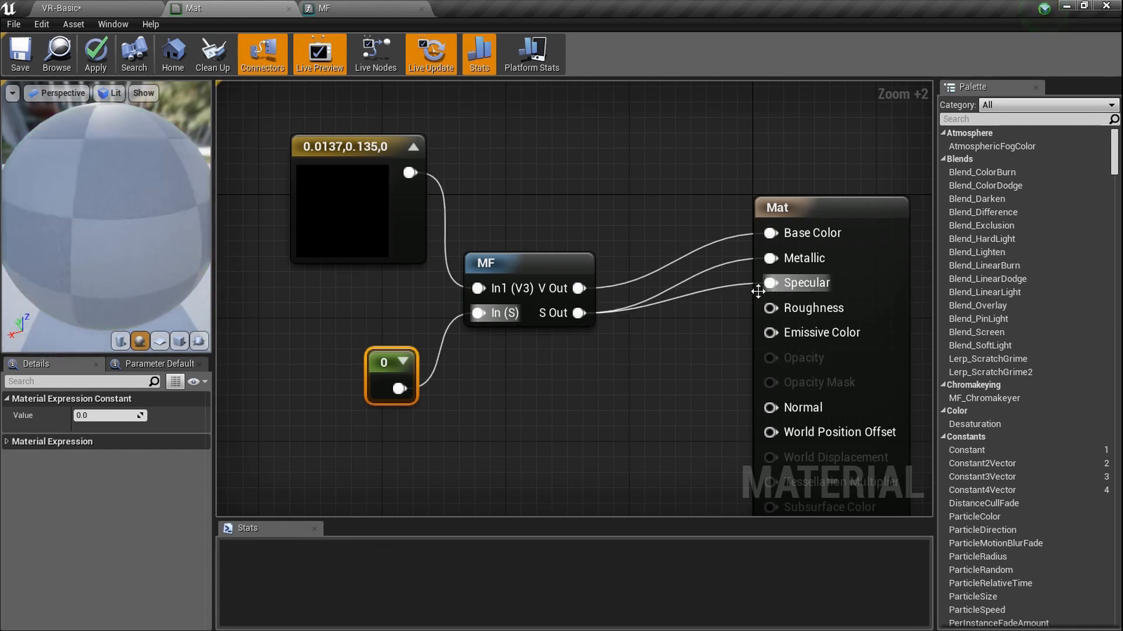
left_click_drag(579, 313, 784, 309)
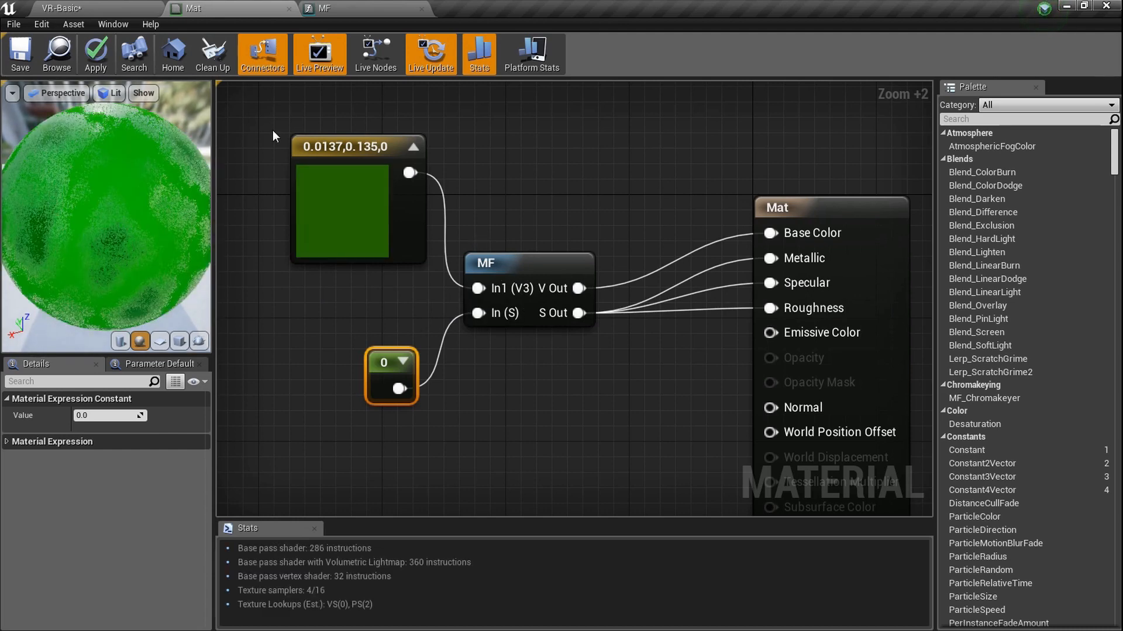
Compare the noise, Subtract and Lerp network inside the MF function with the single MF node and its connections in Mat's graph.
left_click(332, 6)
scroll(444, 201, "up", 2)
scroll(337, 208, "down", 1)
right_click_drag(325, 185, 386, 267)
scroll(340, 203, "up", 3, "ctrl")
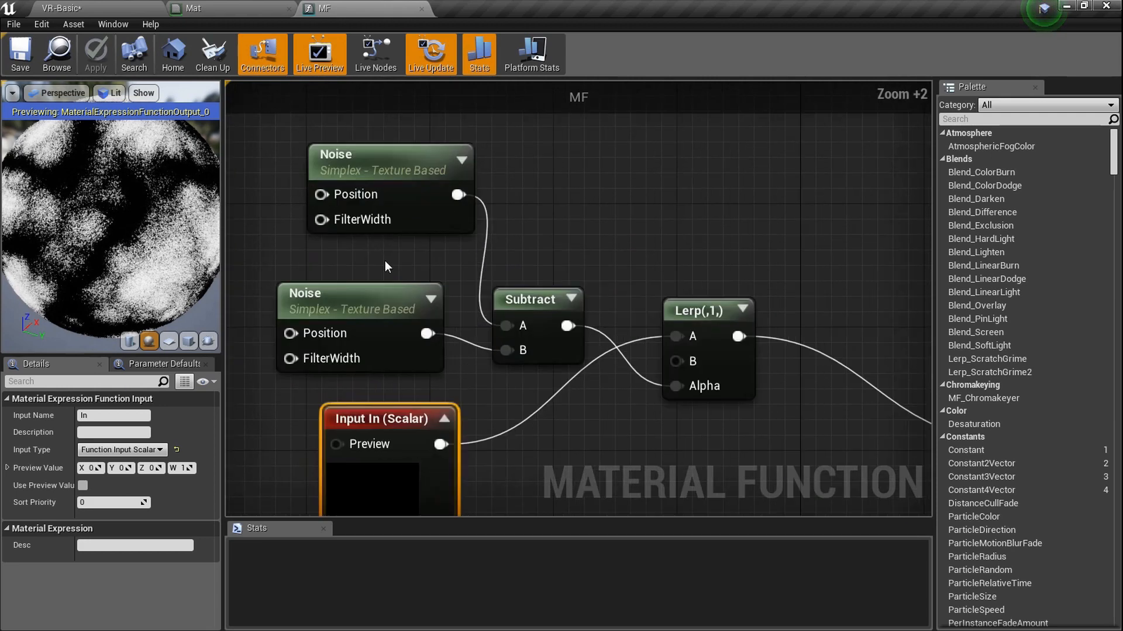
left_click(234, 3)
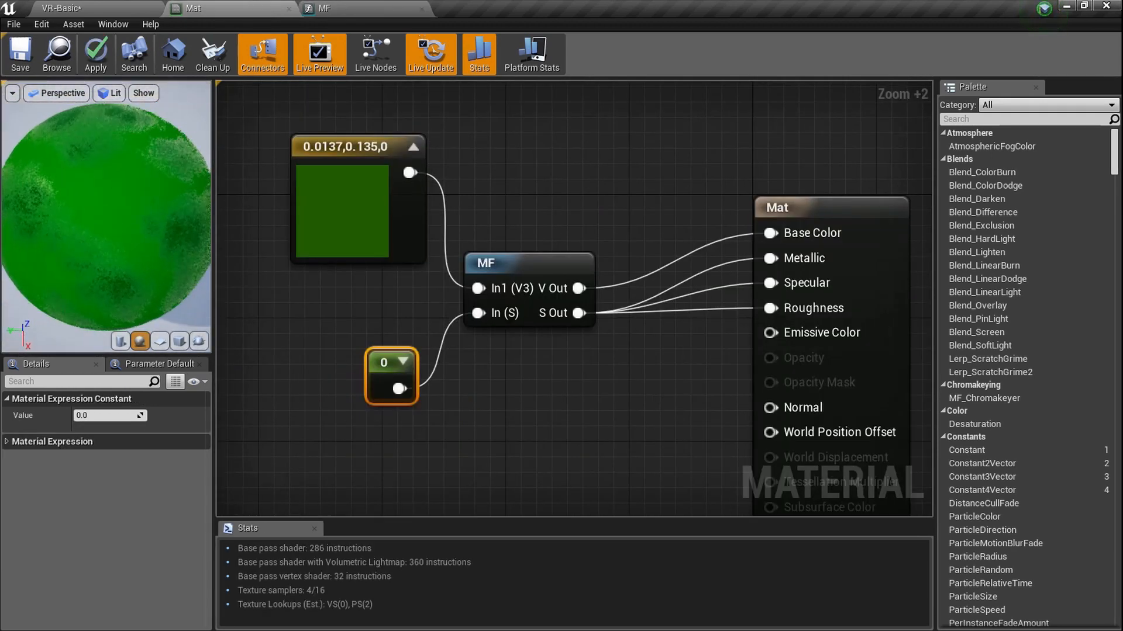
scroll(526, 383, "down", 3)
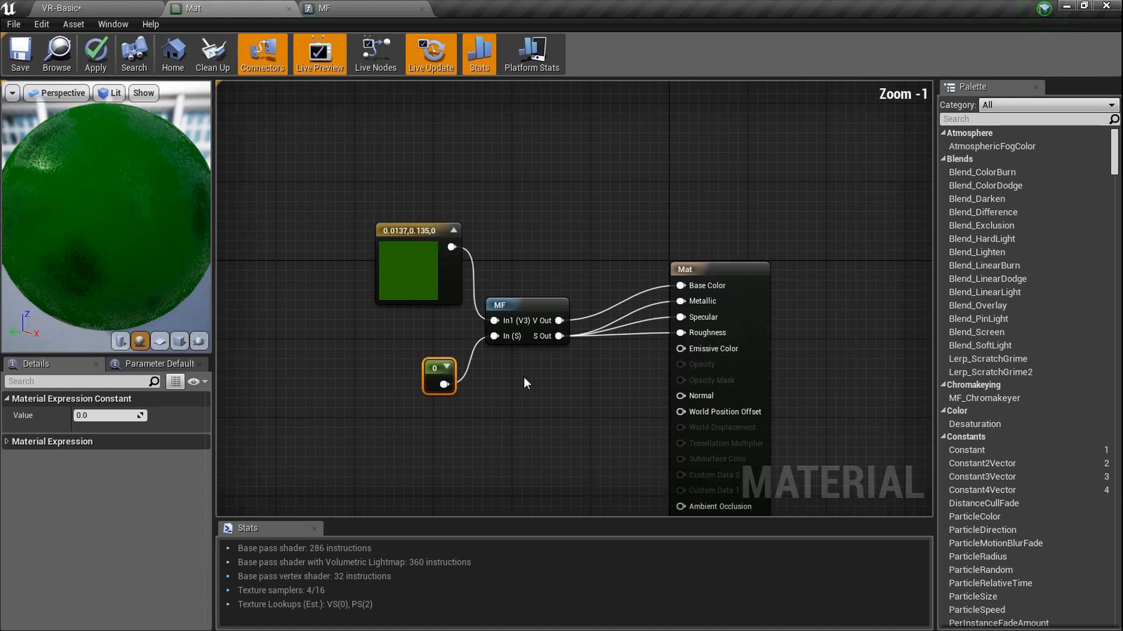
left_click_drag(526, 383, 430, 277)
left_click(587, 437)
left_click_drag(554, 431, 363, 159)
left_click(556, 391)
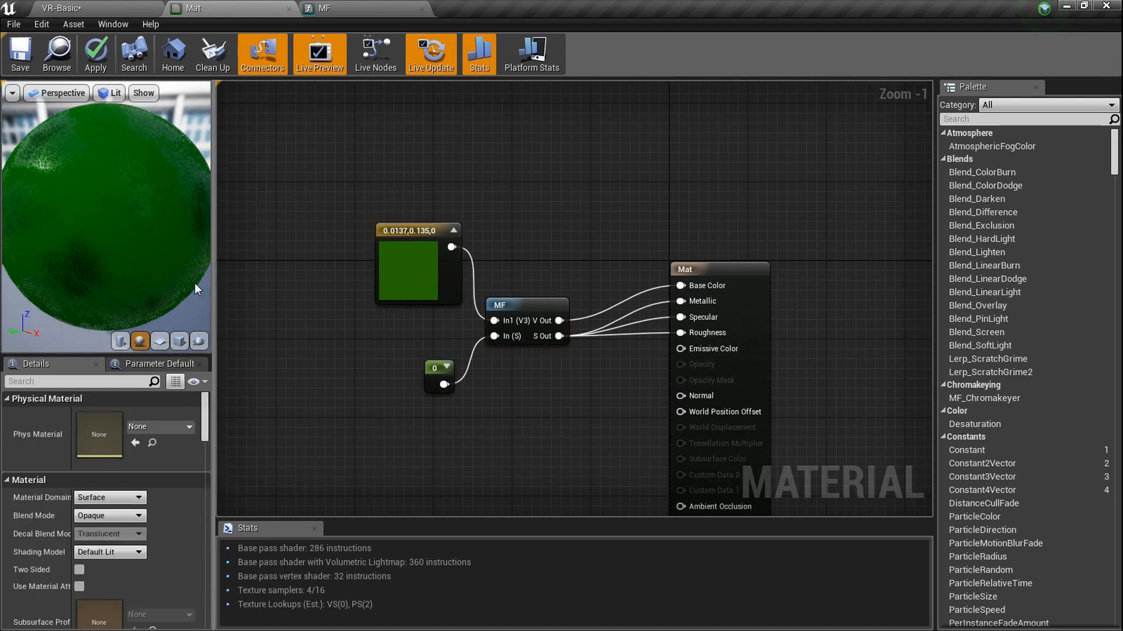
left_click(346, 7)
scroll(421, 304, "up", 2)
scroll(468, 362, "down", 2)
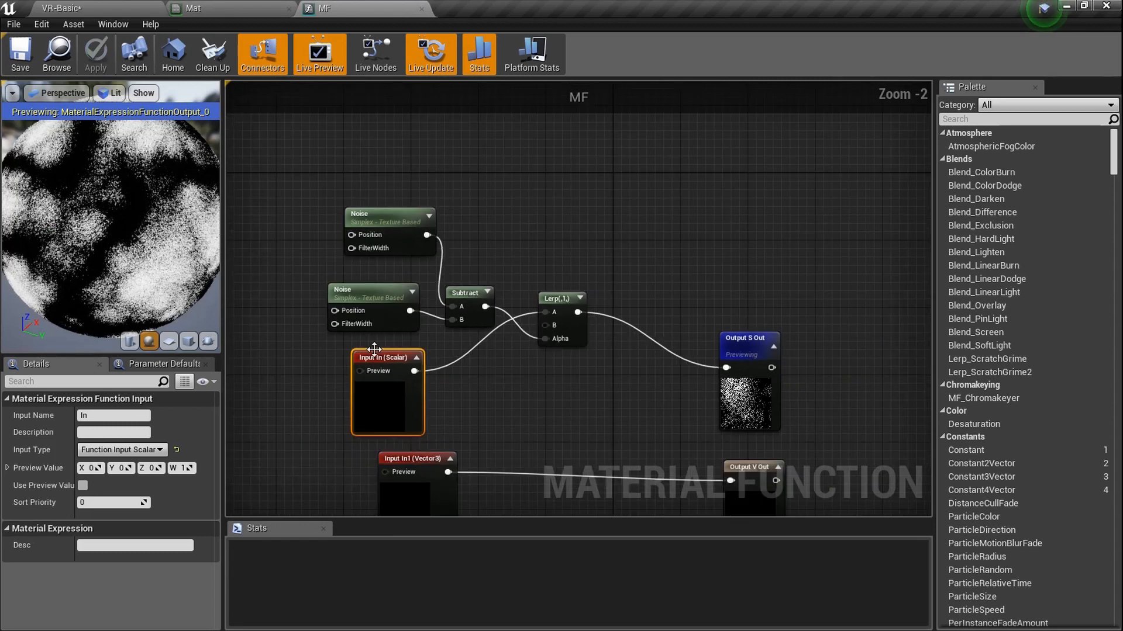
left_click(245, 7)
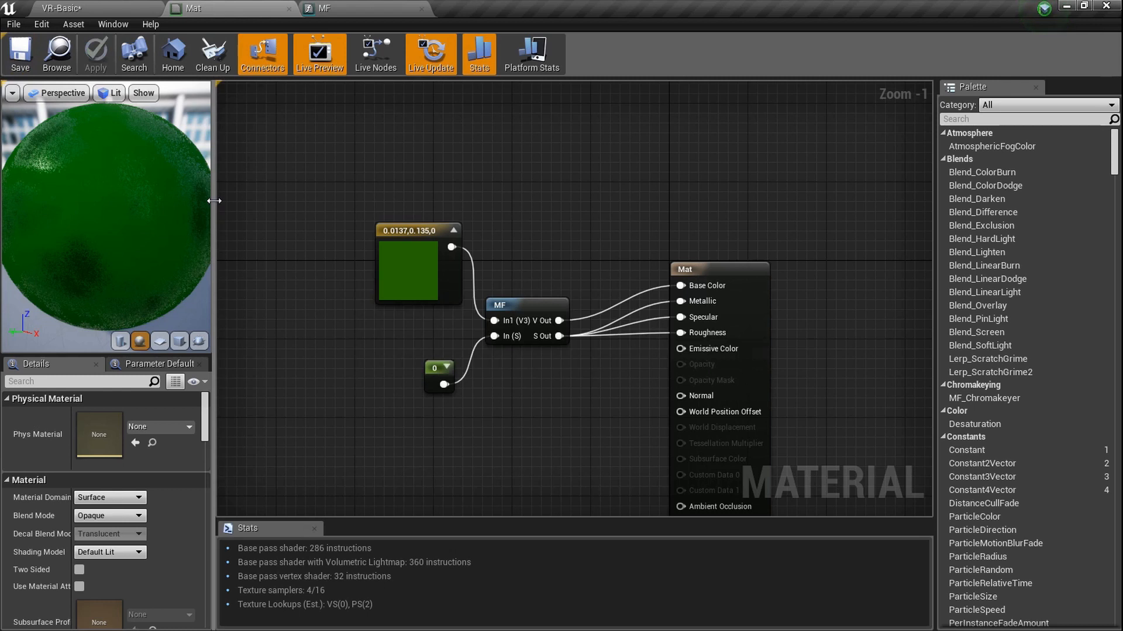
scroll(508, 280, "up", 3)
scroll(581, 359, "up", 5)
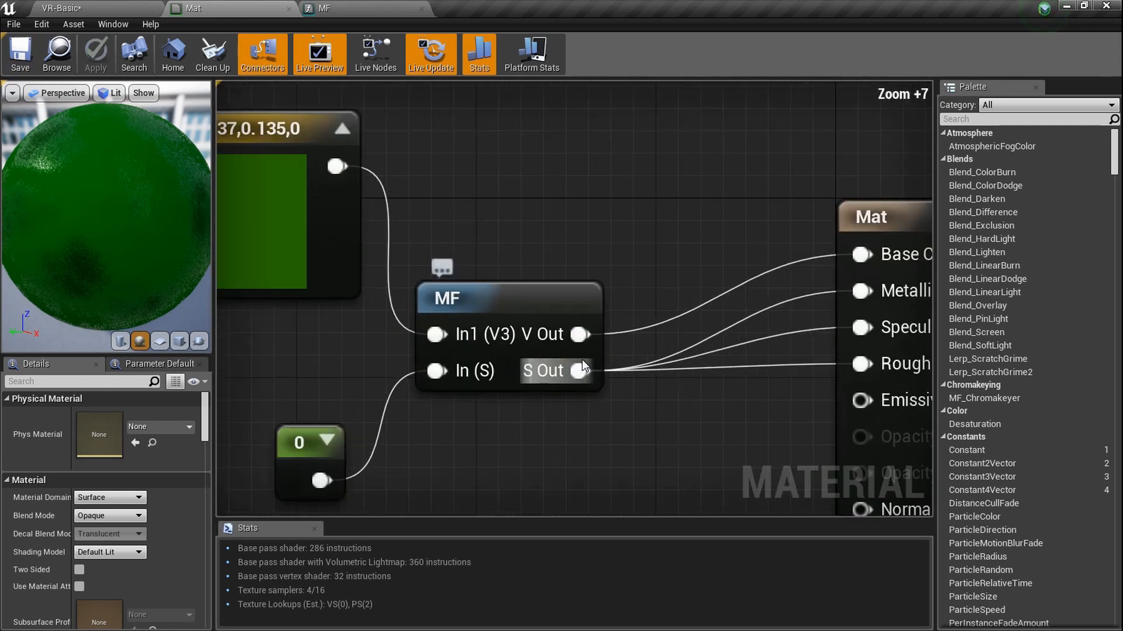
Return to the VR-Basic level and examine the material on the ball up close from several sides.
left_click(130, 6)
right_click_drag(564, 285, 526, 287)
key("w")
key("a")
key("d")
key("w")
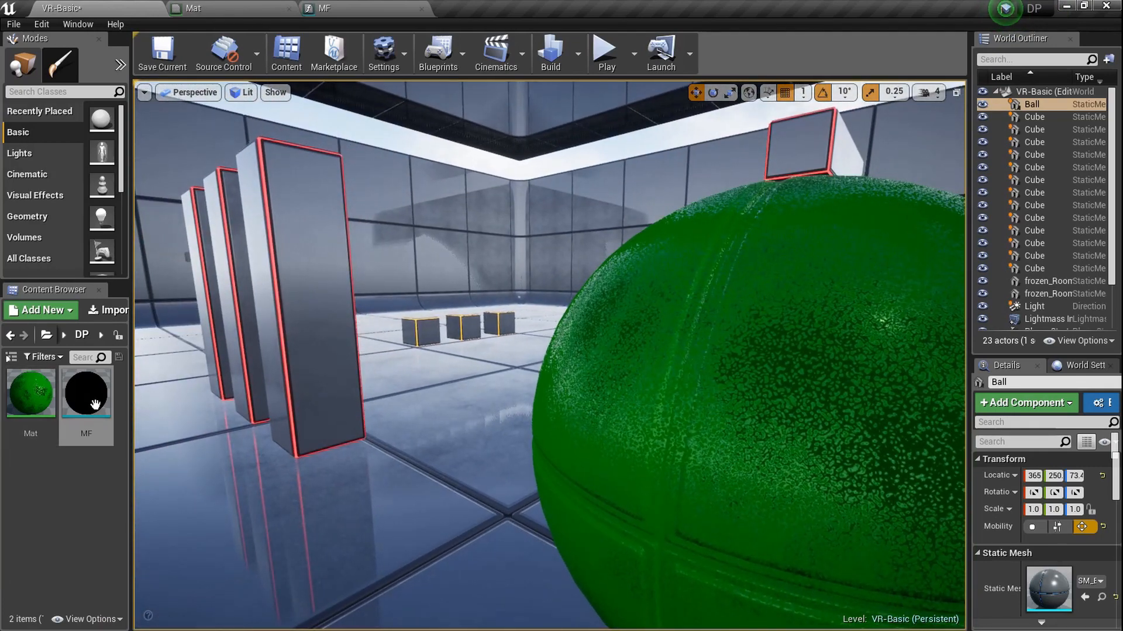
right_click_drag(550, 281, 500, 349)
key("d")
key("a")
key("d")
key("w")
key("s")
key("d")
key("a")
key("s")
key("a")
key("d")
key("s")
key("w")
key("d")
key("a")
key("s")
key("a")
key("w")
key("d")
key("s")
key("w")
key("d")
key("s")
key("w")
key("a")
key("d")
key("a")
key("w")
key("d")
key("s")
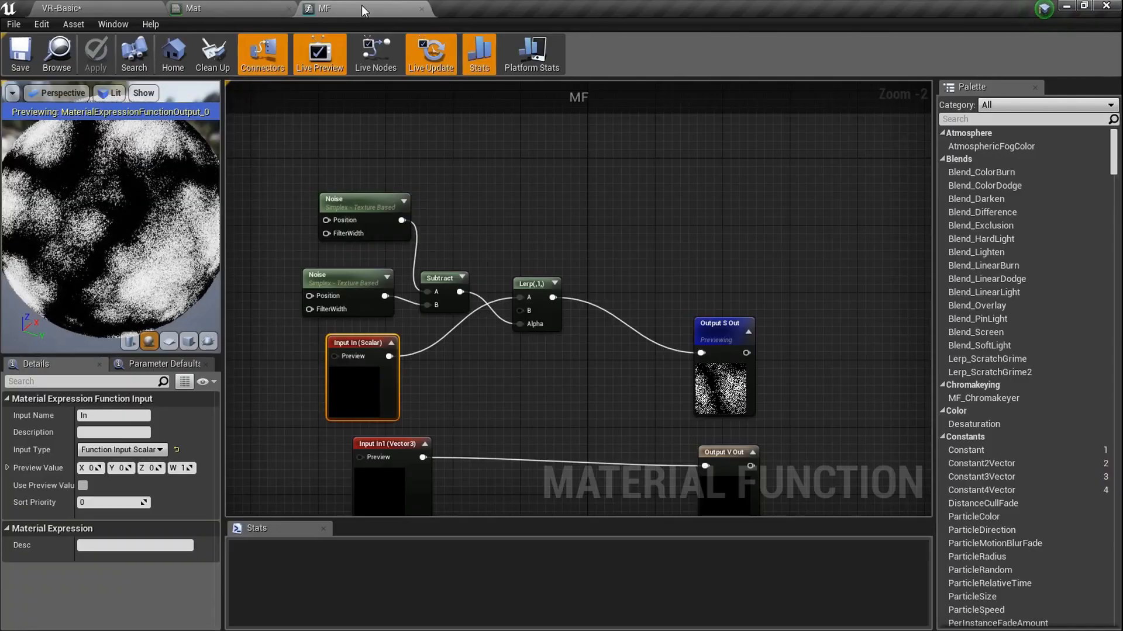
Add a MakeMaterialAttributes node in the MF function with Output S Out connected to its BaseColor.
scroll(465, 274, "up", 5)
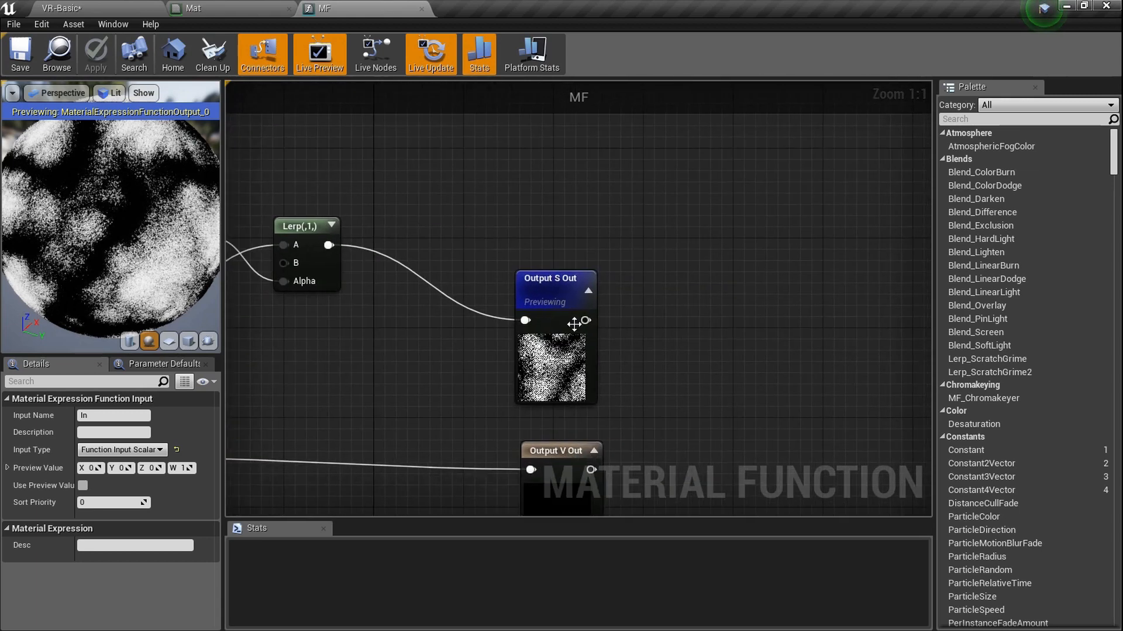
left_click_drag(665, 317, 666, 319)
type("make")
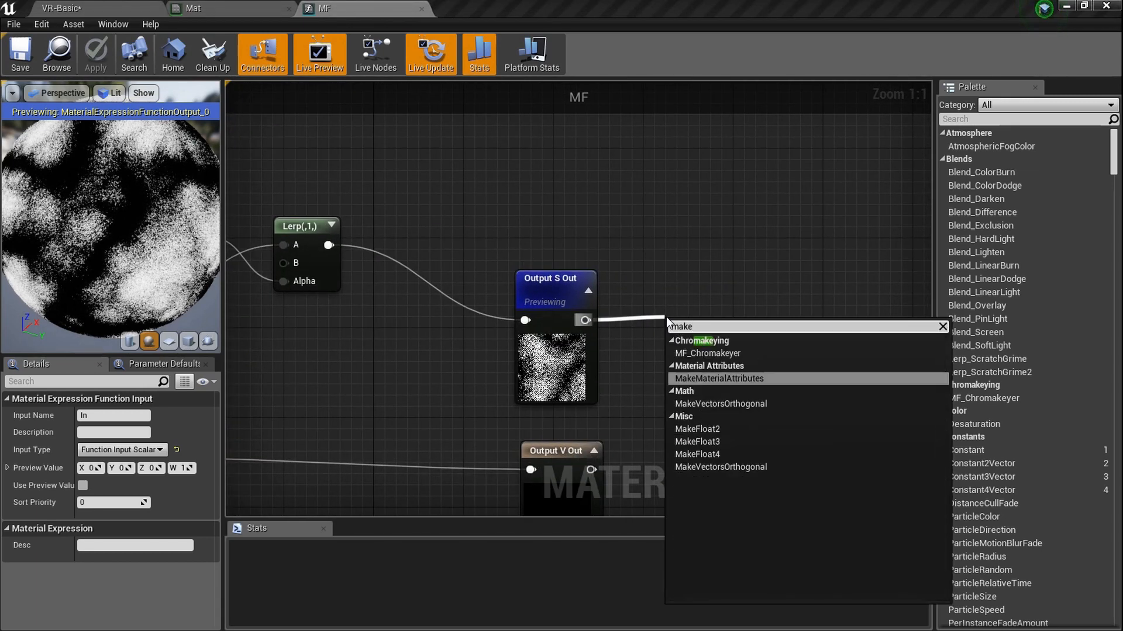
key("Return")
right_click_drag(683, 309, 527, 261)
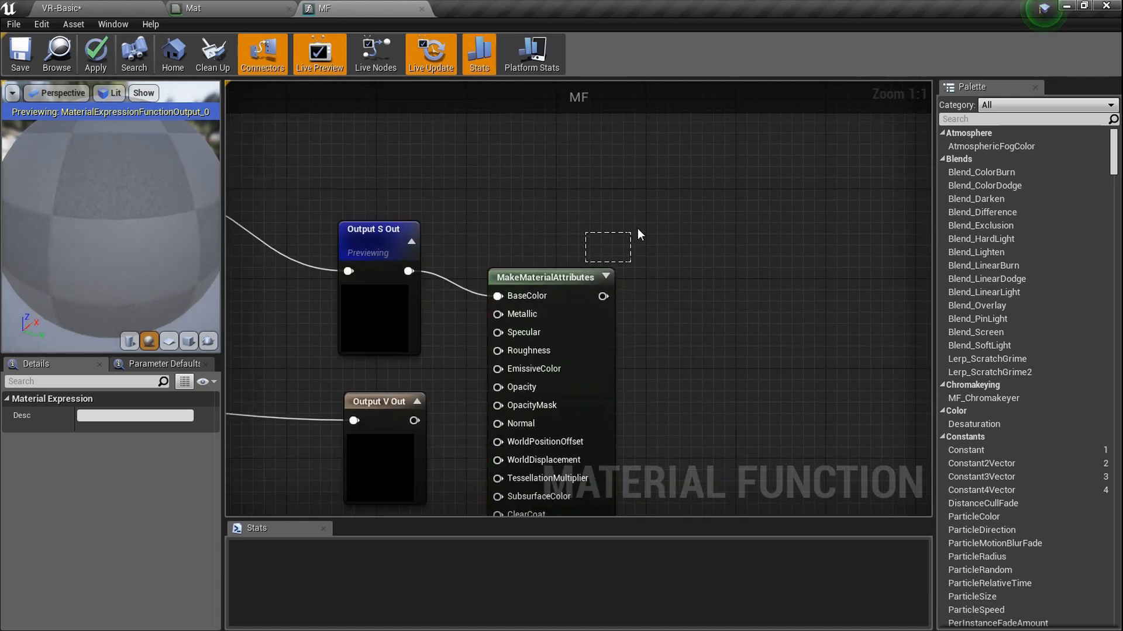
scroll(623, 296, "up", 1)
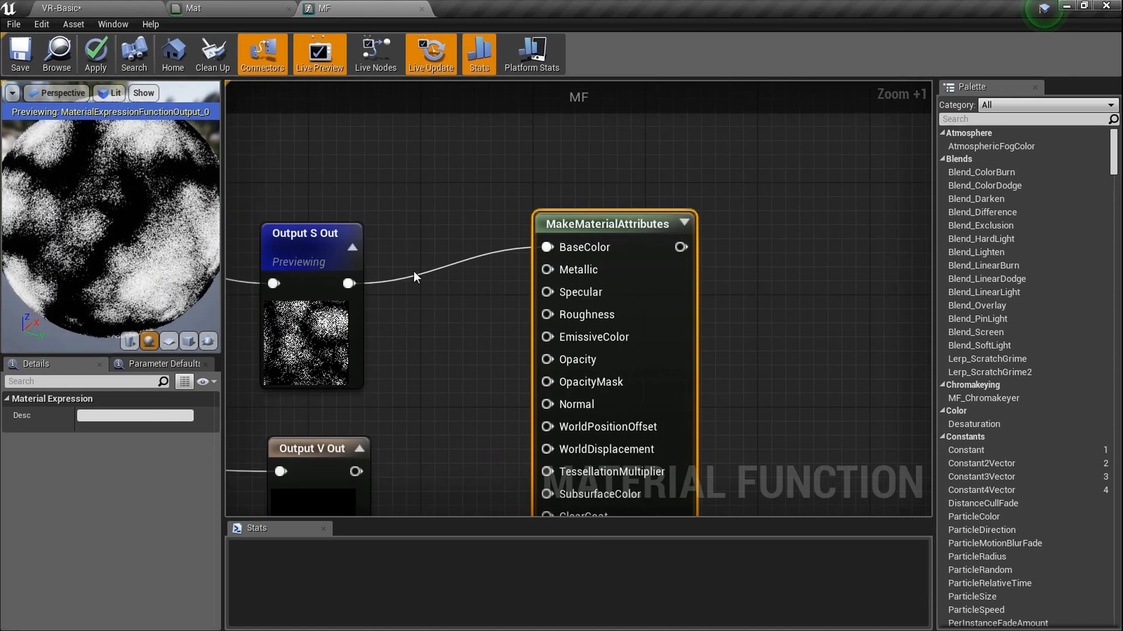
Show the VR-Basic level in a full-screen viewport and examine the green ball from different angles.
left_click(234, 7)
left_click(94, 8)
left_click(560, 298)
key("F11")
right_click_drag(552, 296, 605, 294)
key("g")
key("g")
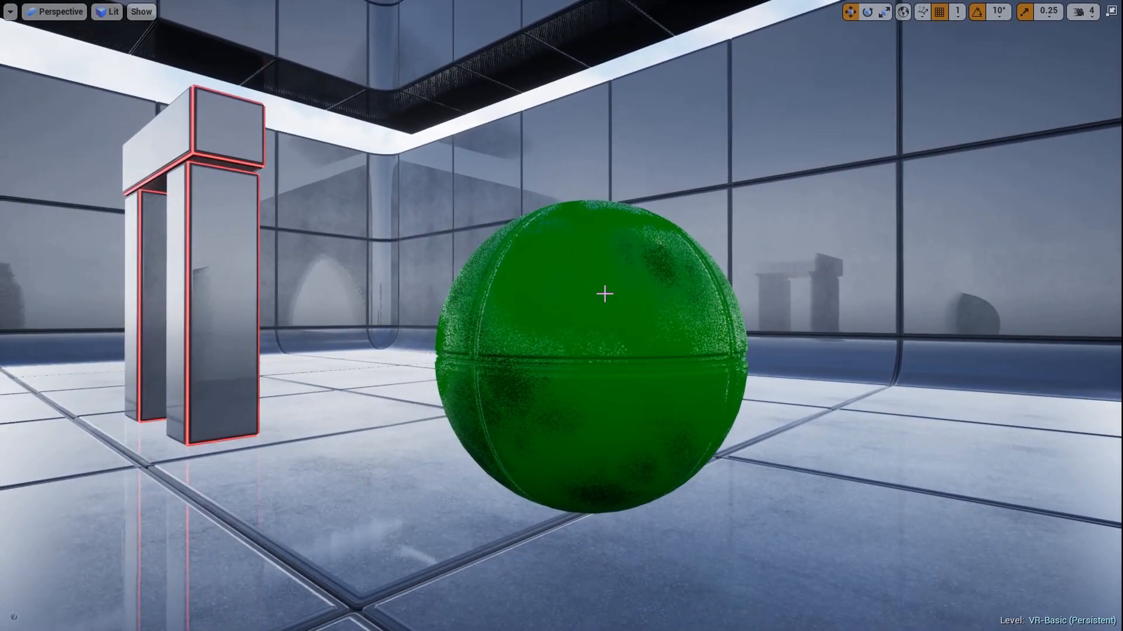
right_click_drag(605, 293, 573, 285)
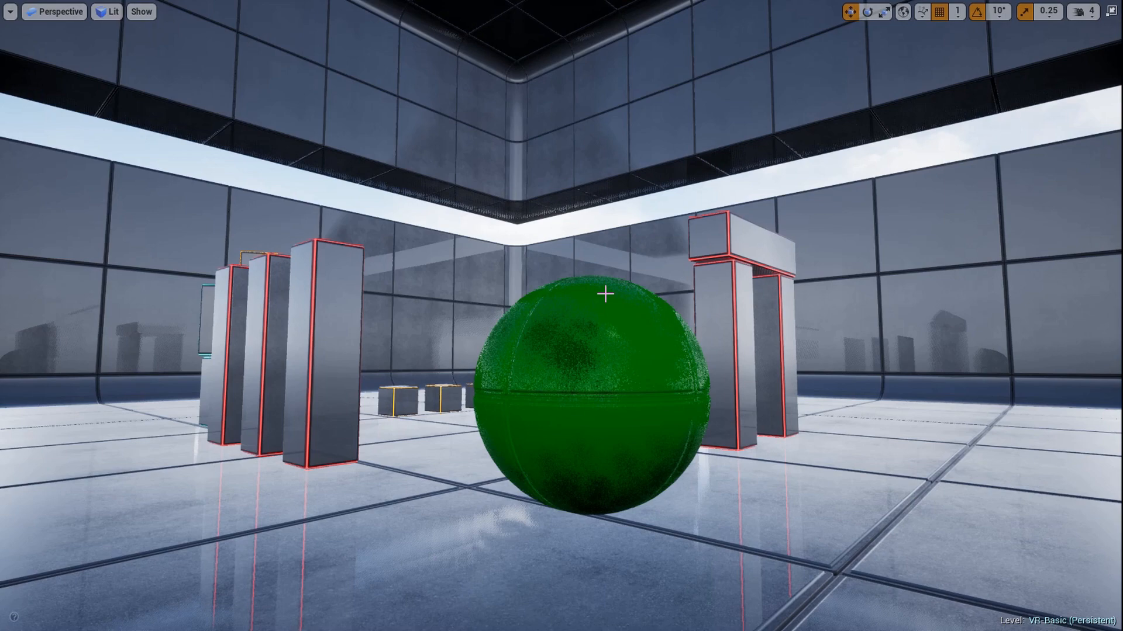
mouse_move(605, 294)
right_mouse_down()
mouse_move(584, 292)
mouse_move(643, 292)
mouse_move(605, 294)
mouse_move(621, 294)
right_mouse_up()
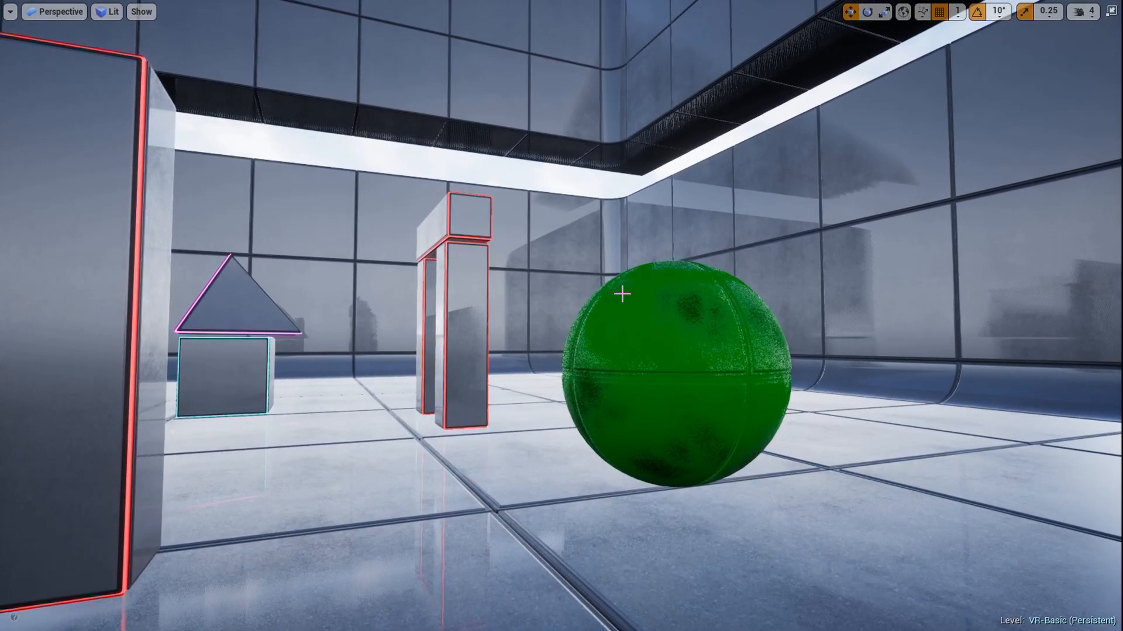